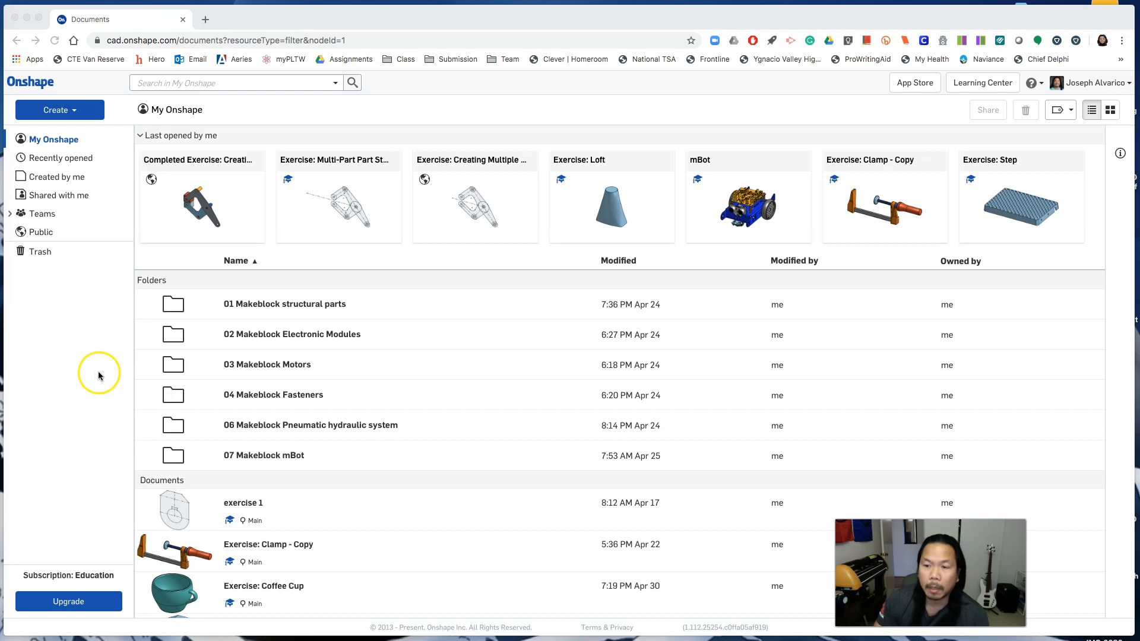
Step: Open the "Exercise: Multi-Part Part Studios" document and copy its workspace to a new document named "Exercise: Clamp"
click(336, 222)
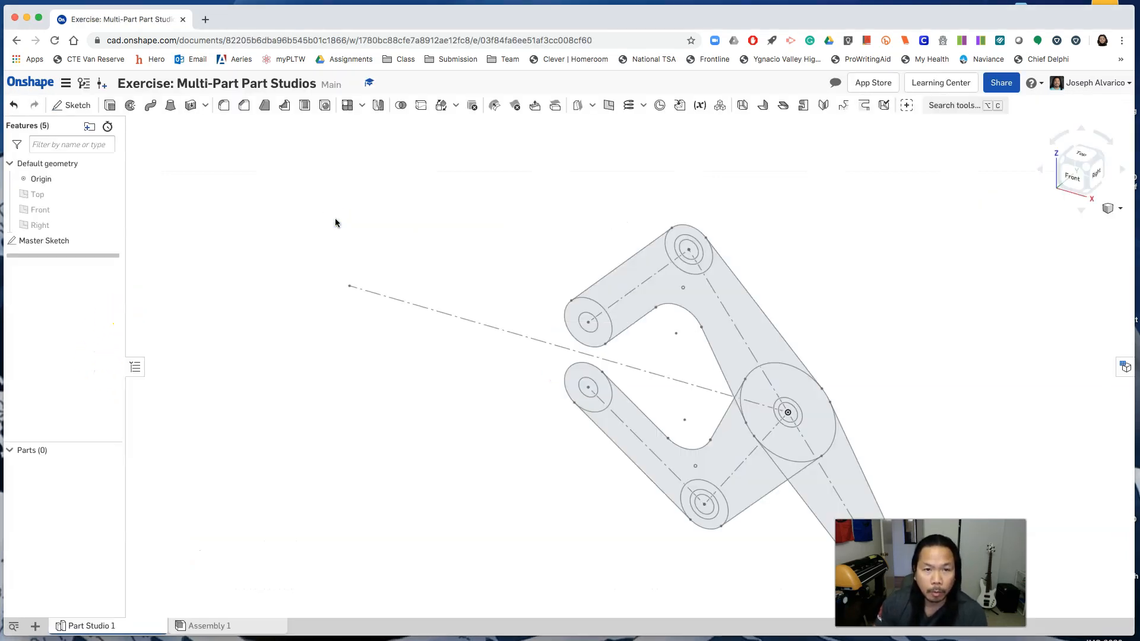
click(66, 83)
click(98, 149)
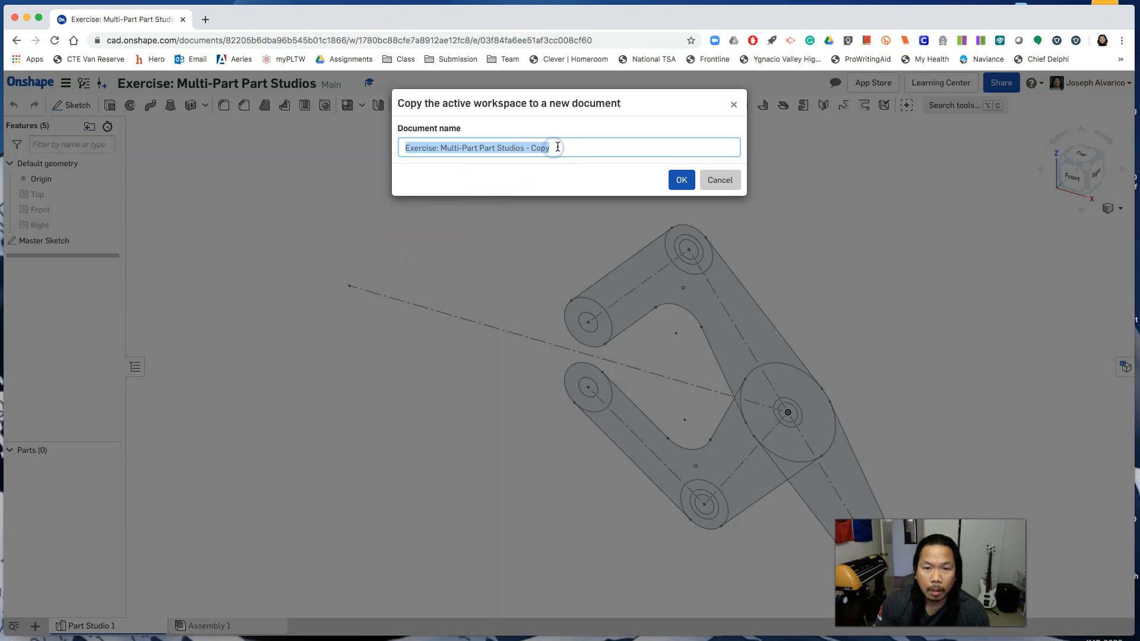
text(Exercise: Clamp)
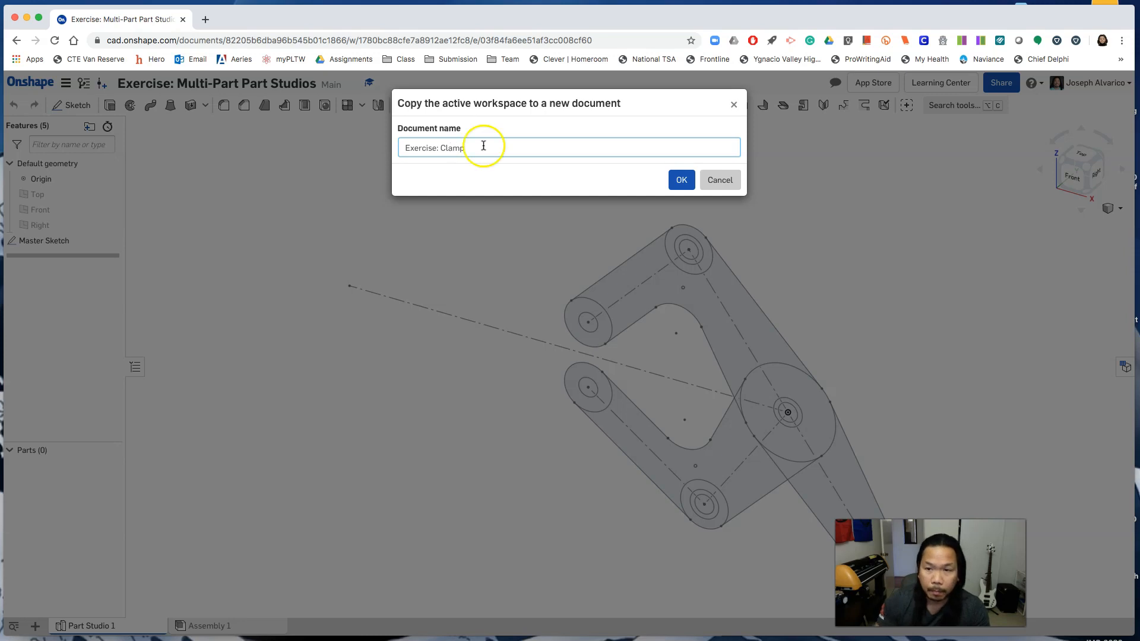
click(681, 180)
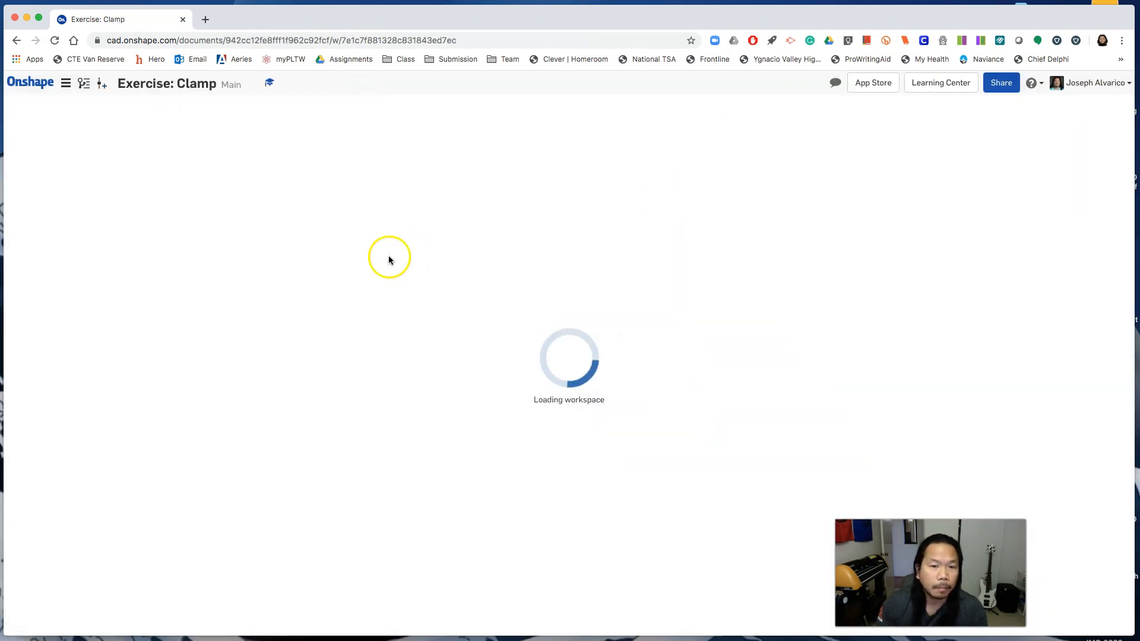
Step: Extrude all Master Sketch regions of the long clamp arm, leaving its pin holes open, 5 mm as a new part
mouse_move(536, 432)
middle_down()
mouse_move(435, 399)
mouse_move(270, 372)
middle_up()
scroll(333, 295, up, 5)
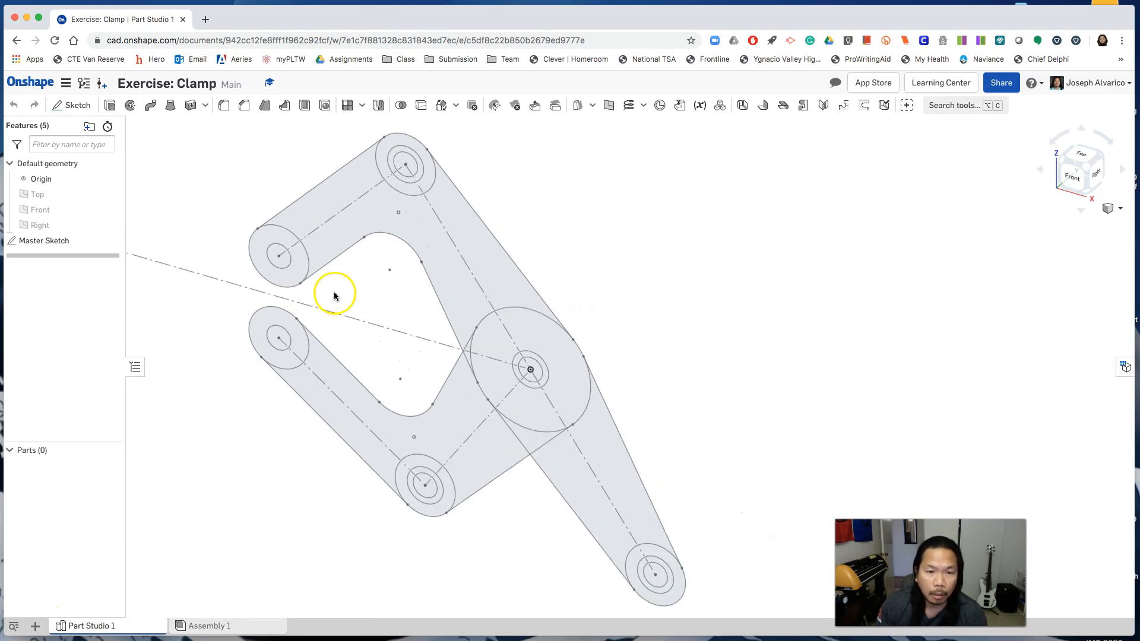
click(270, 252)
click(323, 219)
middle_drag(377, 269, 323, 394)
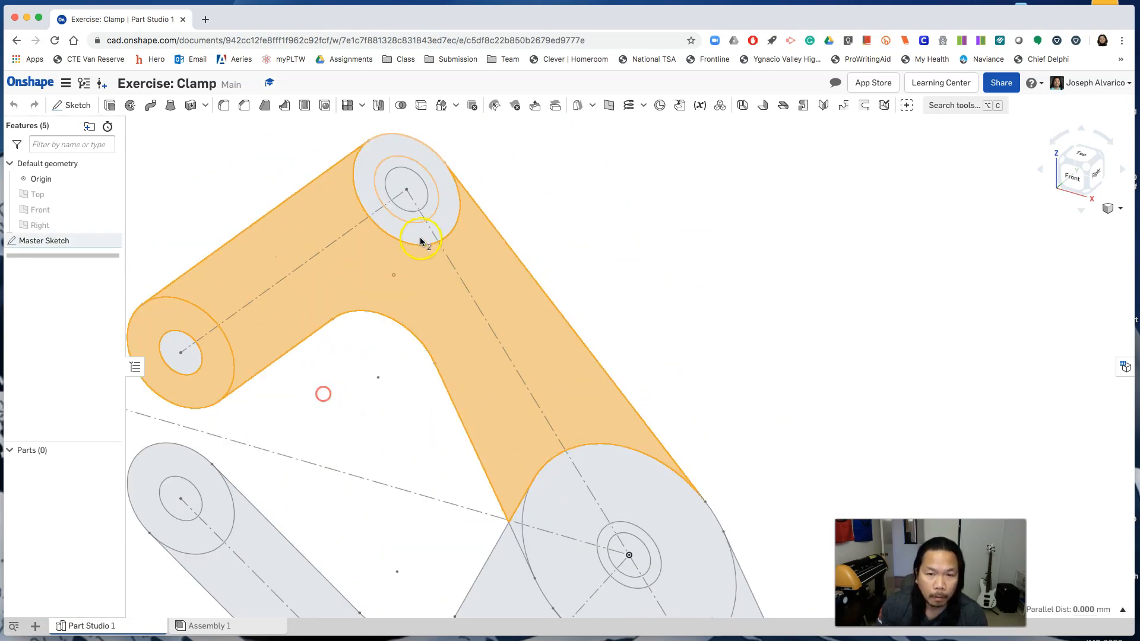
click(424, 242)
middle_drag(411, 372, 360, 247)
click(483, 397)
click(457, 389)
click(578, 542)
click(579, 441)
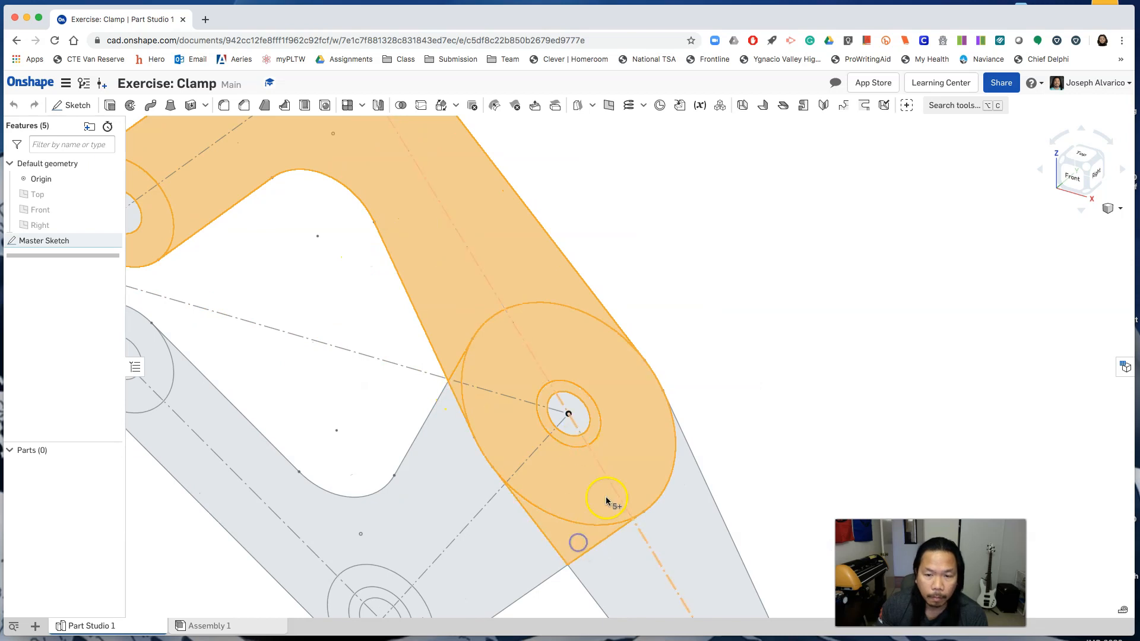
middle_drag(580, 448, 456, 293)
click(483, 397)
click(668, 590)
click(634, 589)
scroll(534, 480, down, 3)
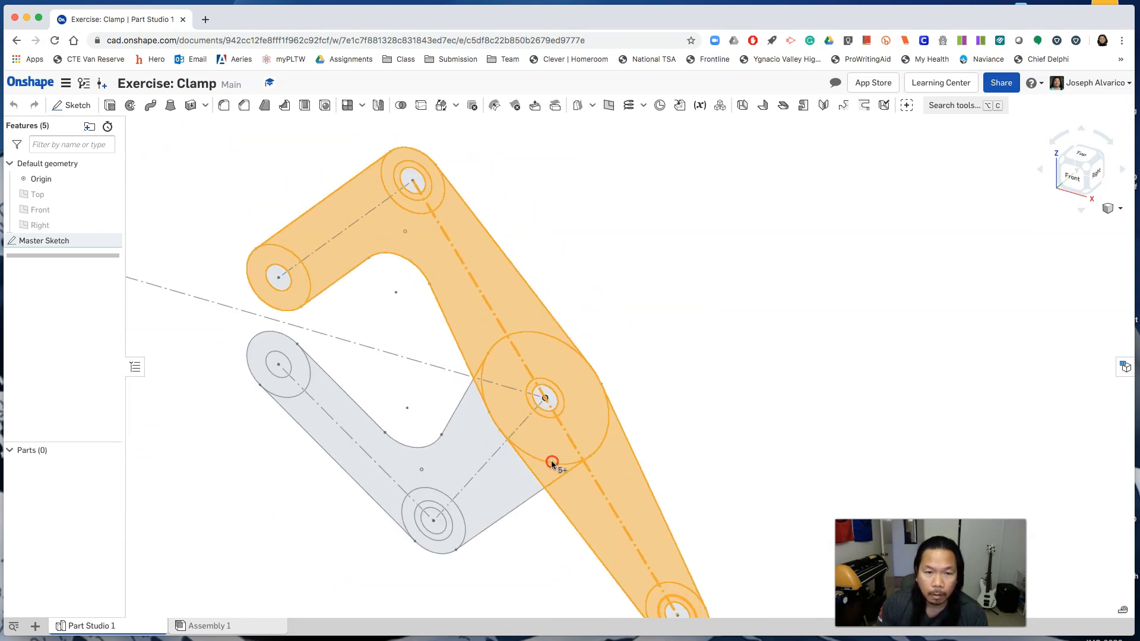
mouse_move(544, 429)
middle_down()
mouse_move(529, 433)
mouse_move(524, 419)
middle_up()
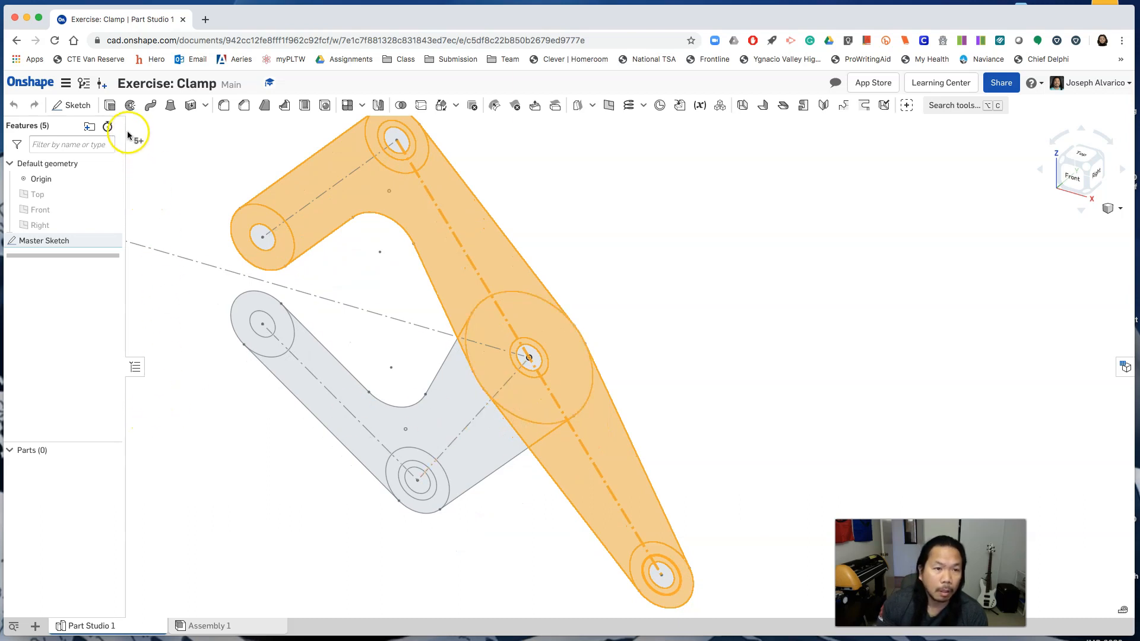
click(109, 111)
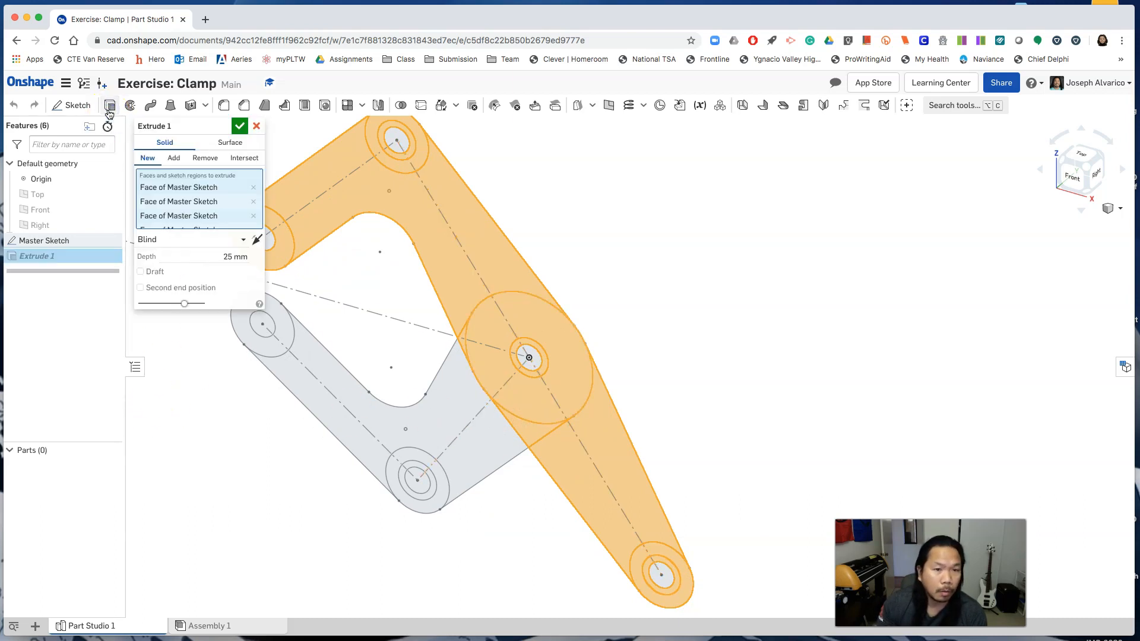
click(159, 157)
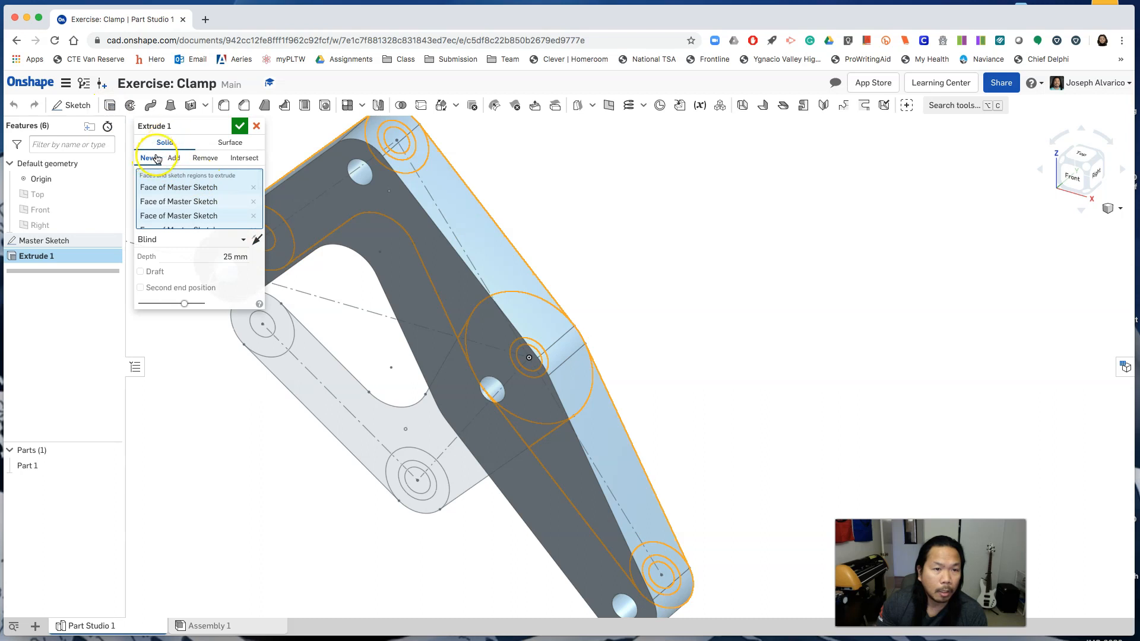
click(221, 256)
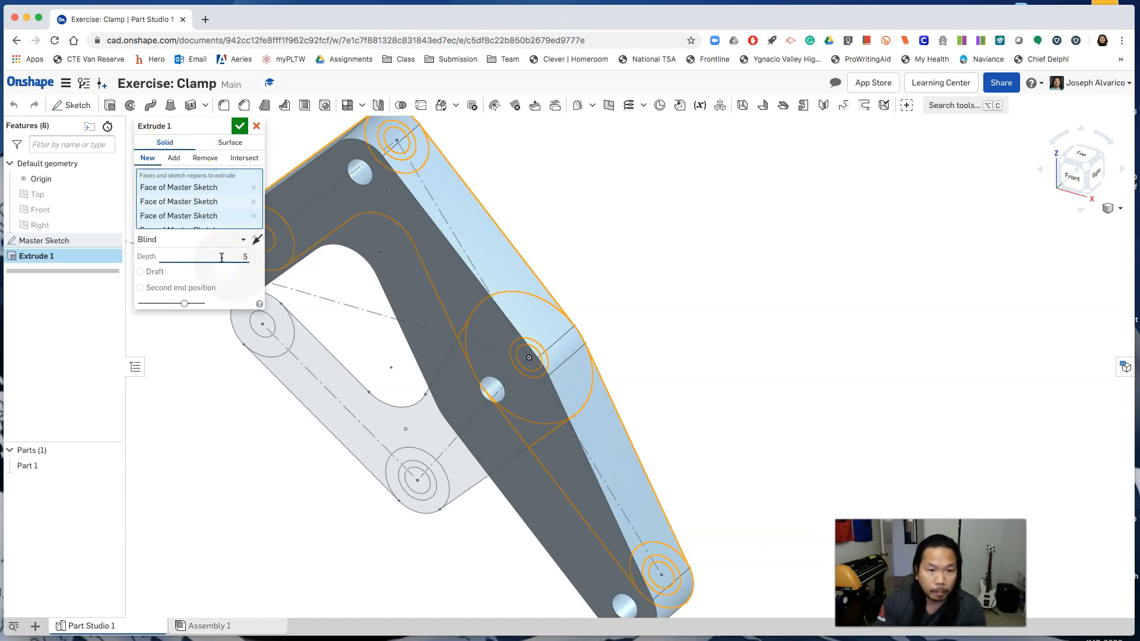
click(239, 127)
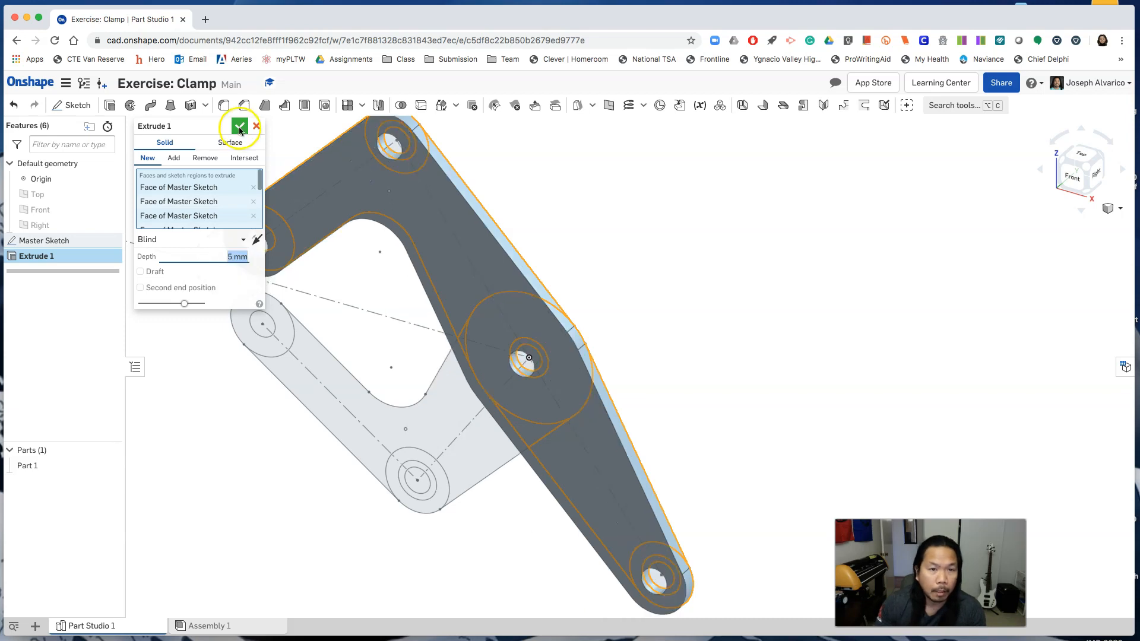
click(303, 315)
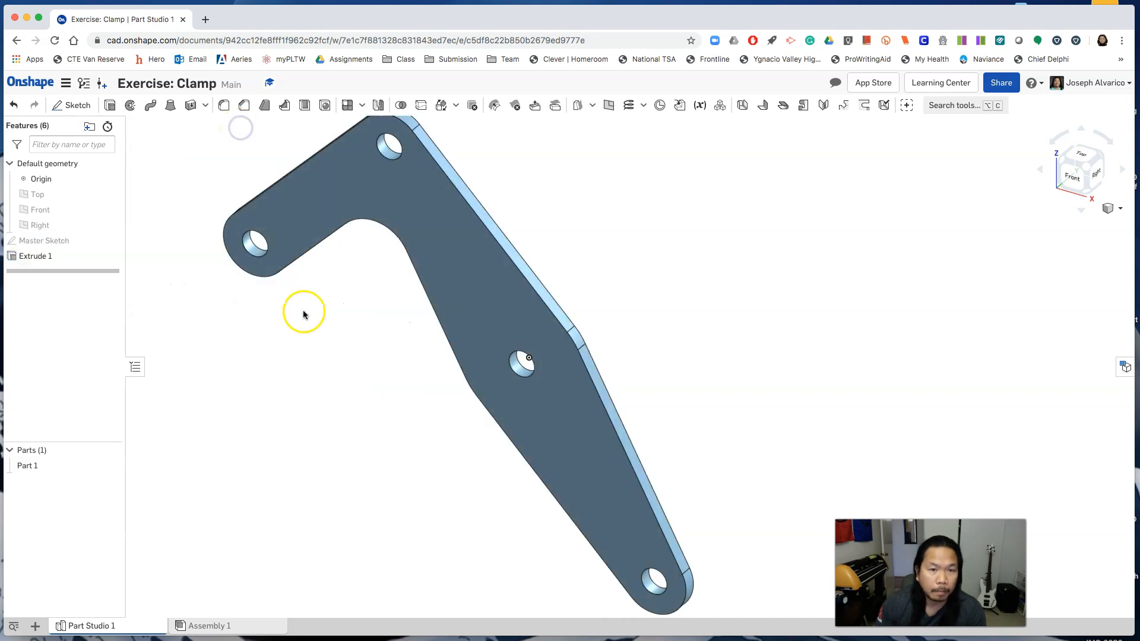
Step: Rename the extruded long arm part as "Large Arm"
middle_drag(300, 317, 333, 330)
click(47, 470)
right_click(47, 469)
click(89, 308)
text(Large Arm)
key(Return)
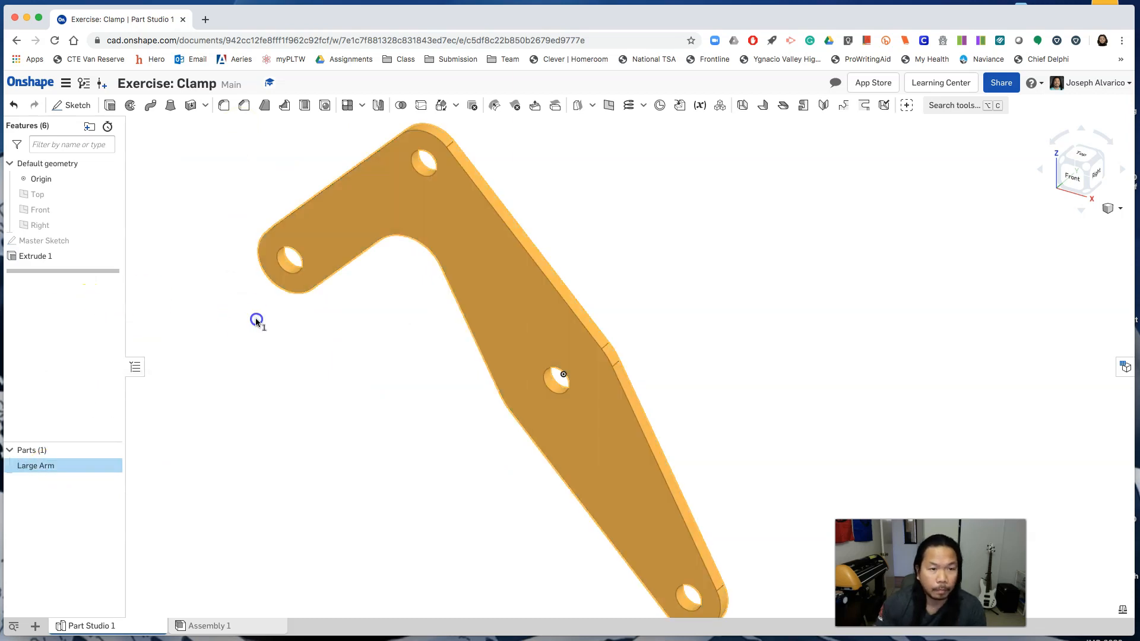
click(254, 321)
Step: Show the Master Sketch and extrude the short arm's regions, excluding its pin holes, 5 mm in the opposite direction as a new part
click(110, 241)
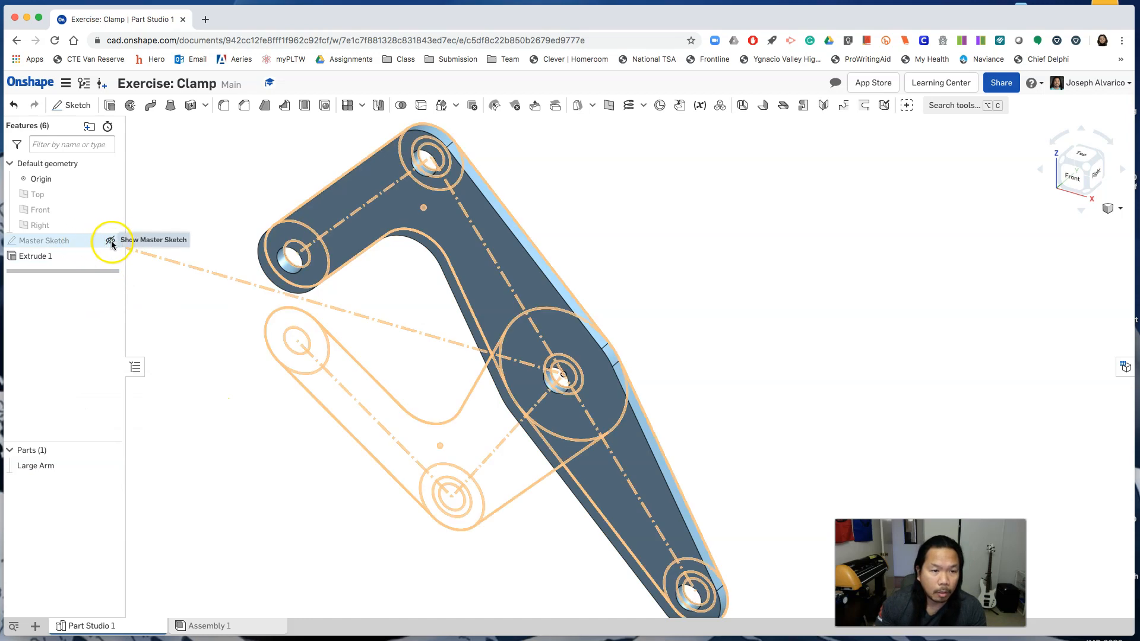
click(110, 241)
right_drag(717, 399, 596, 417)
click(574, 369)
ctrl+right_drag(574, 369, 521, 344)
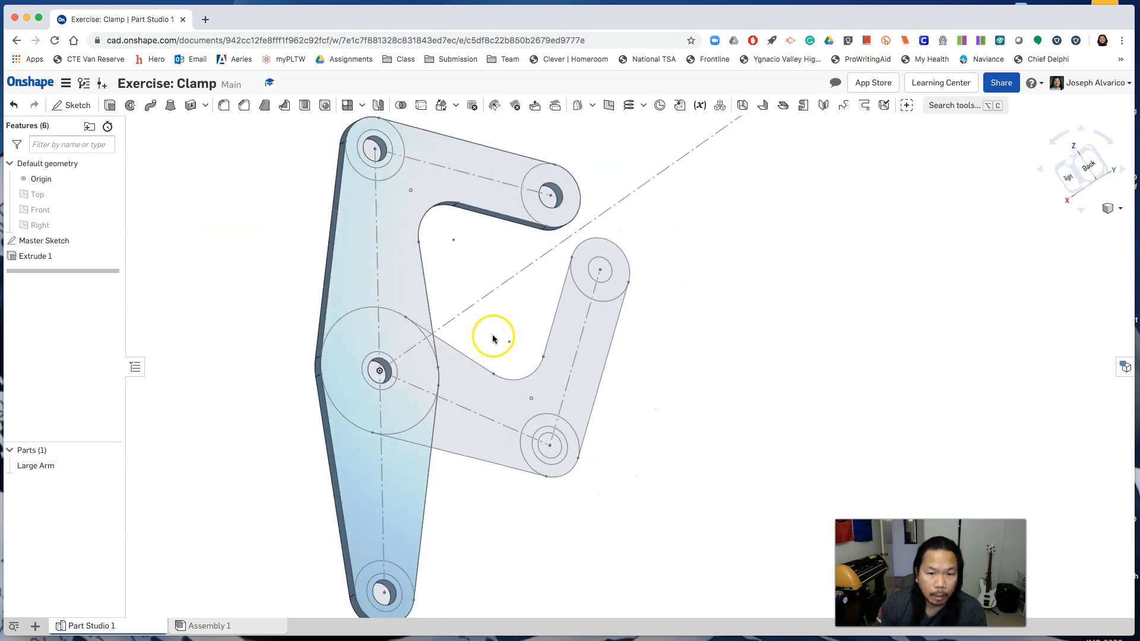
scroll(412, 364, down, 3)
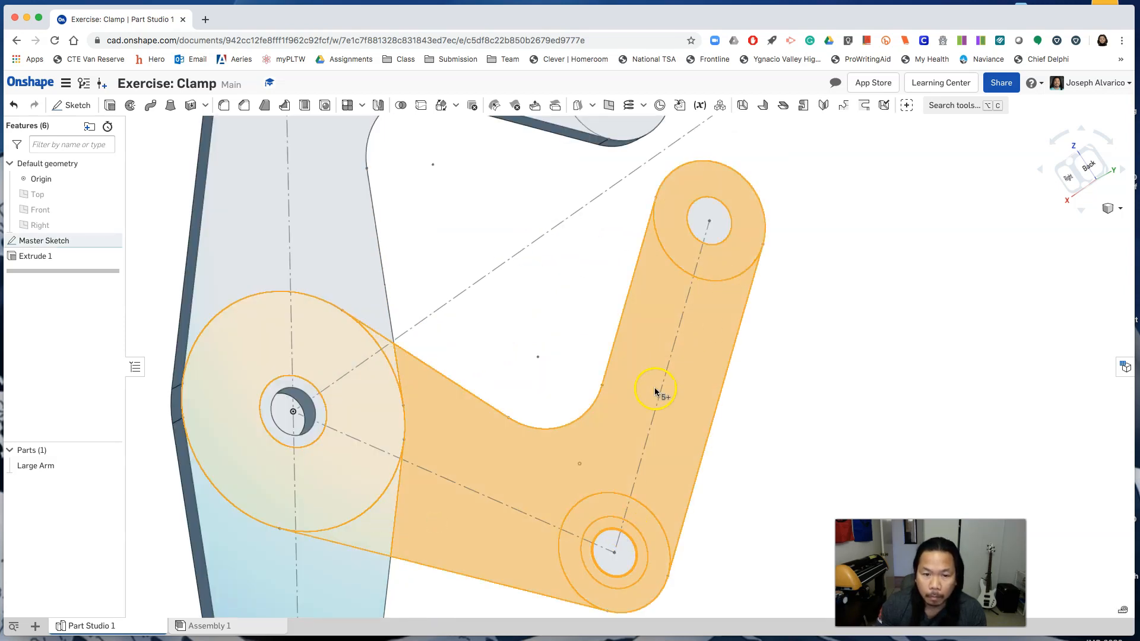
scroll(656, 392, up, 2)
scroll(656, 396, up, 2)
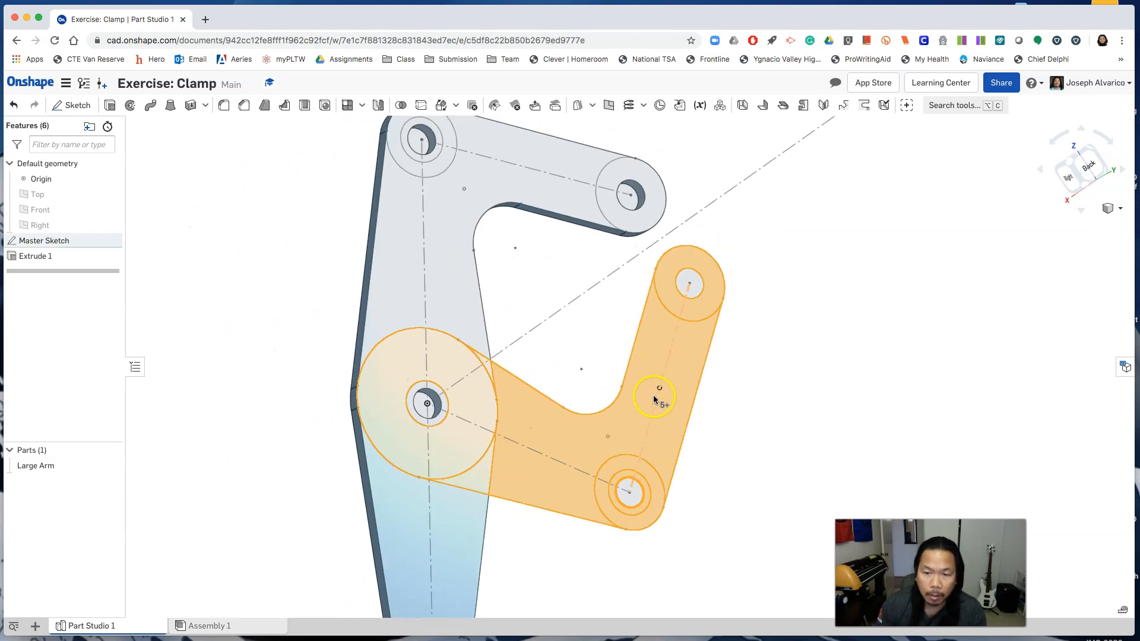
middle_drag(644, 410, 636, 386)
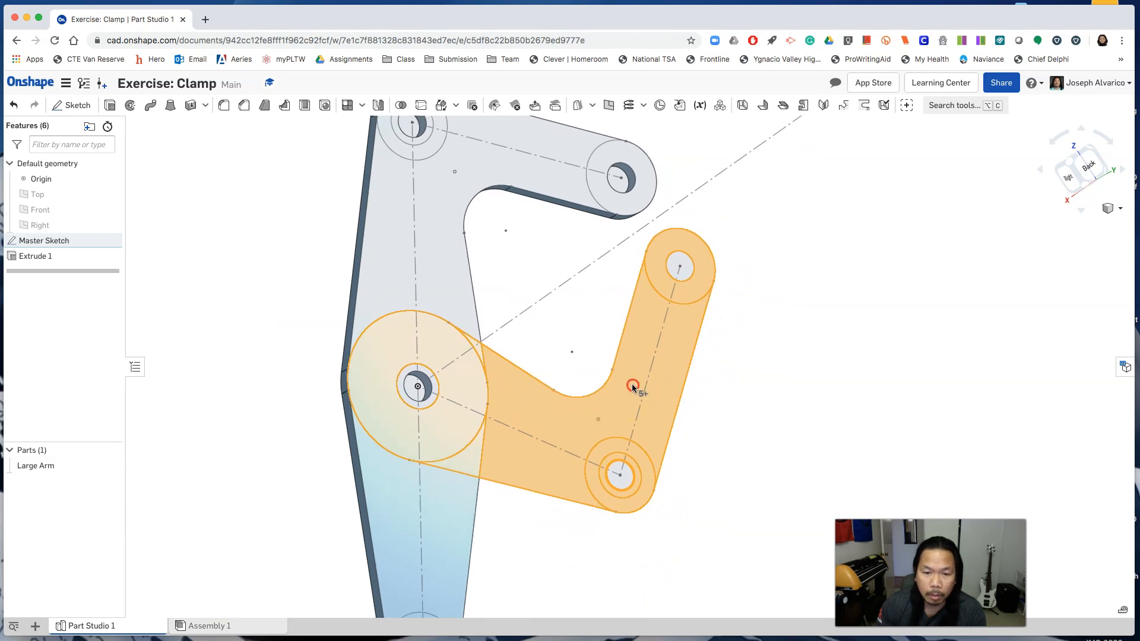
scroll(438, 433, down, 3)
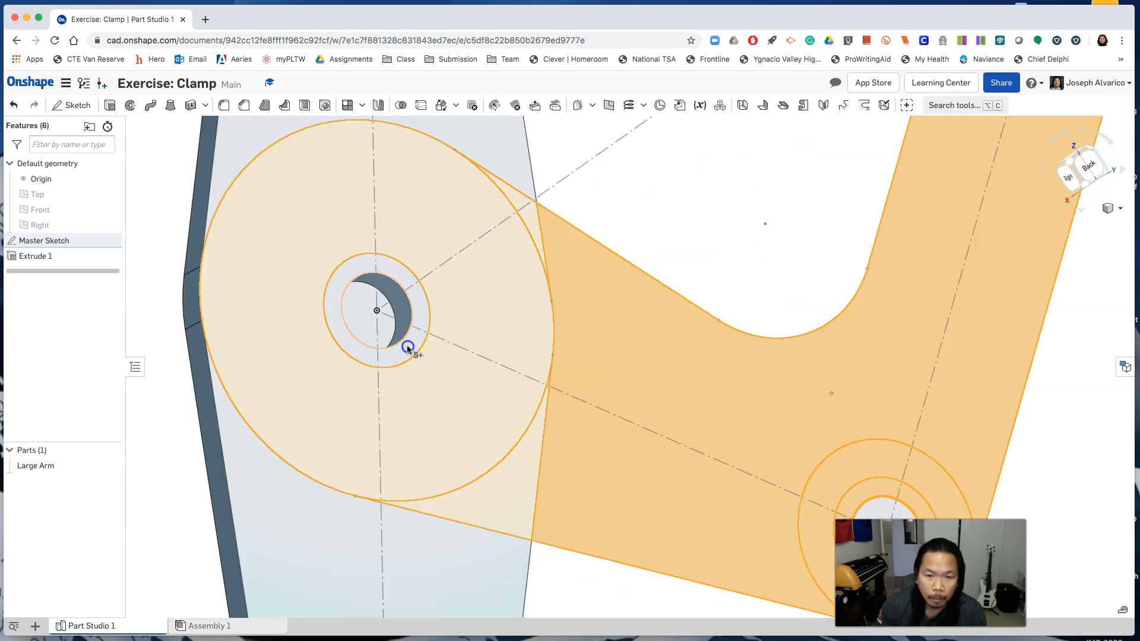
scroll(574, 425, up, 4)
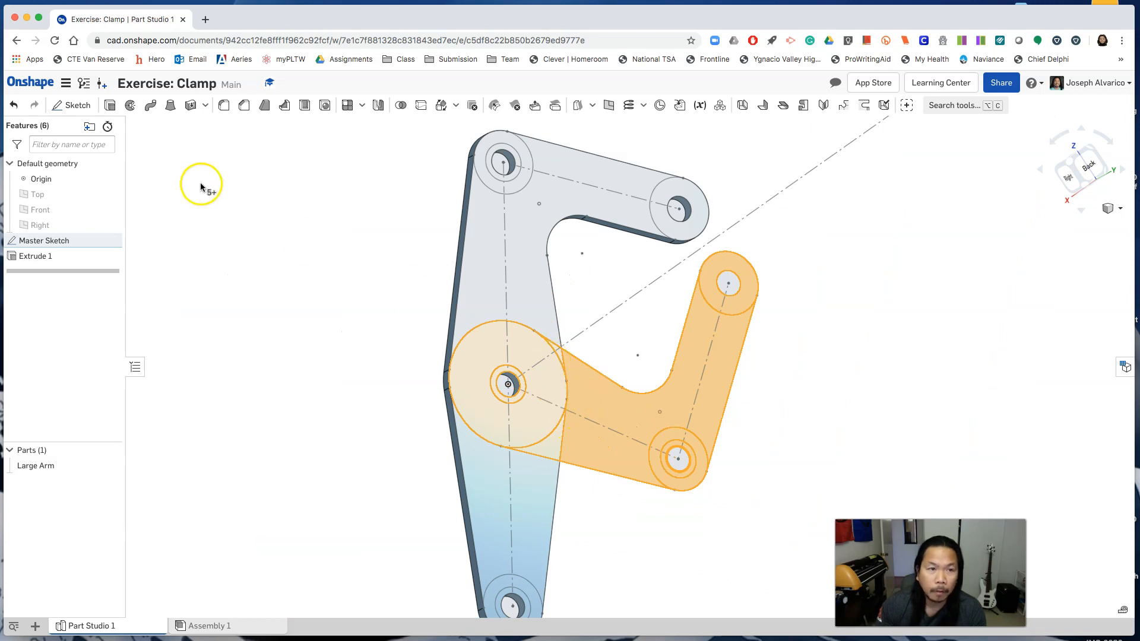
click(111, 109)
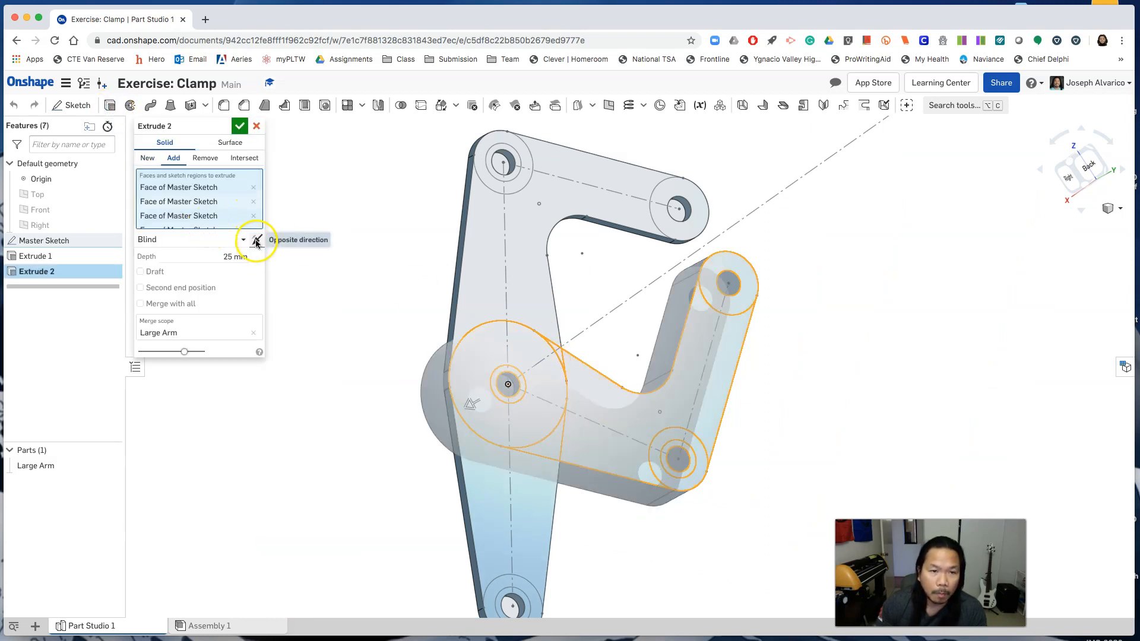
click(256, 241)
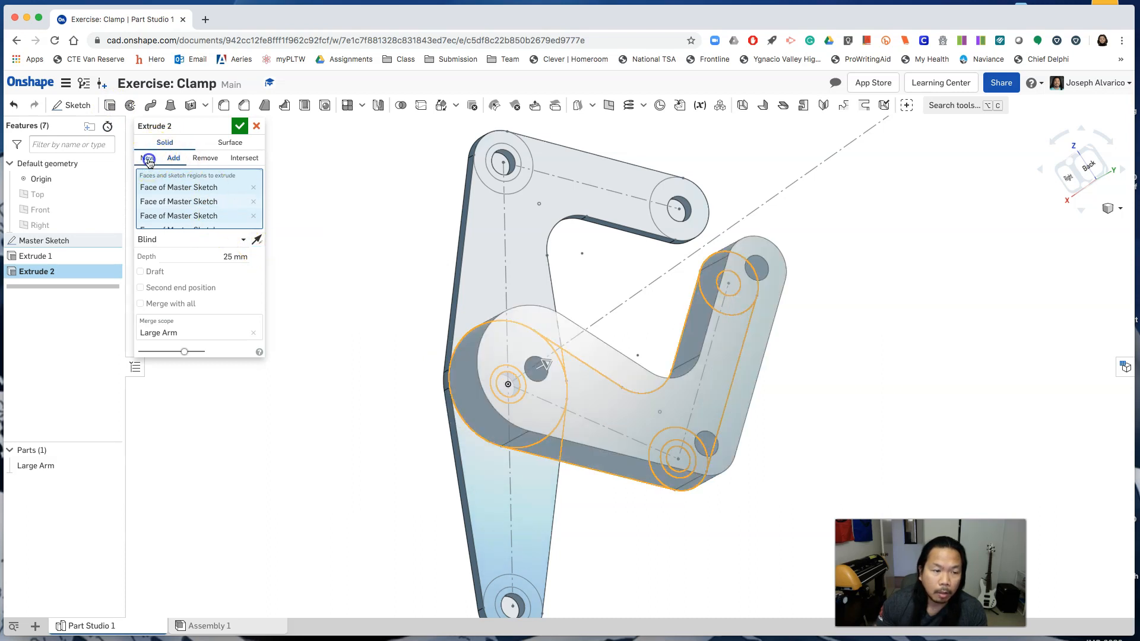
click(148, 160)
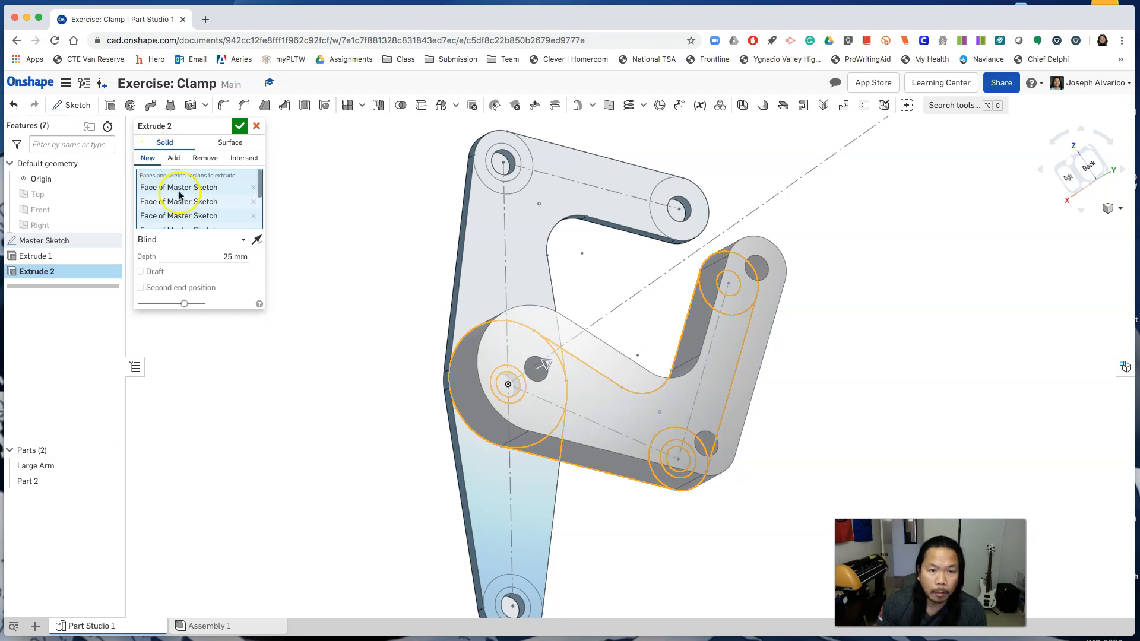
click(227, 256)
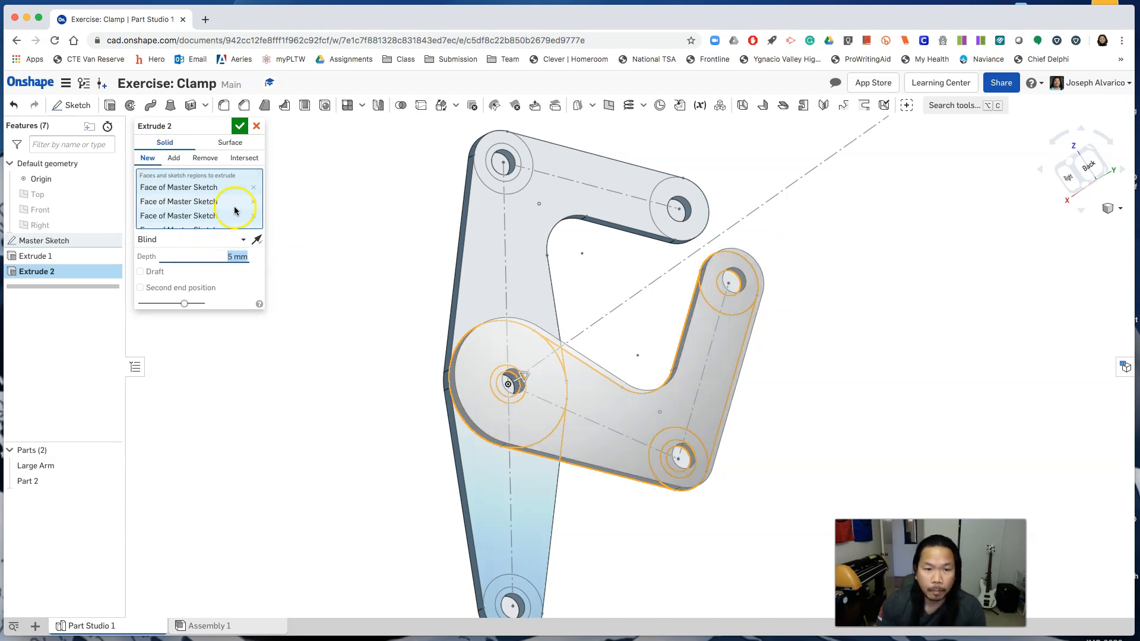
click(239, 127)
Step: Rename the second extruded part as "Small Arm"
right_drag(161, 471, 361, 463)
right_click(36, 481)
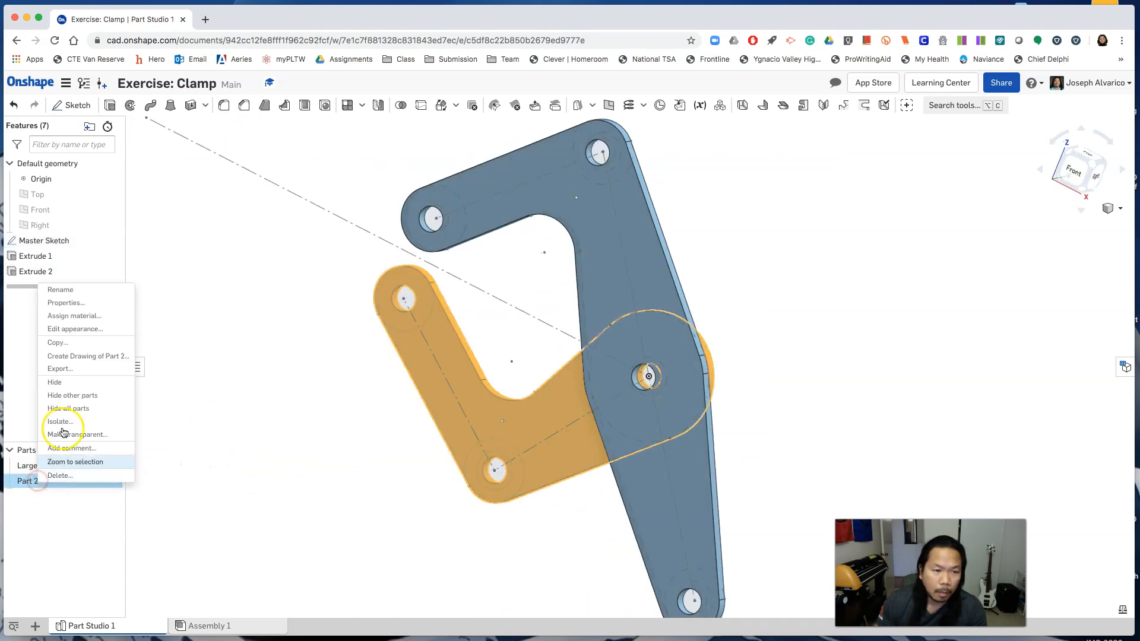
click(76, 294)
text(Small Arm)
key(Return)
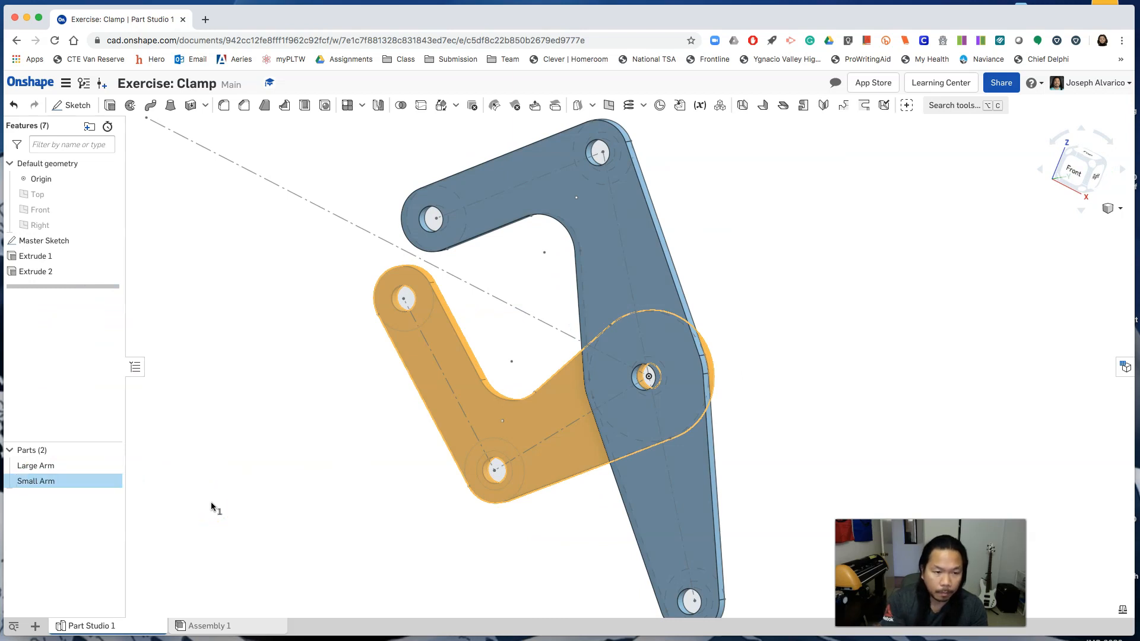
click(251, 323)
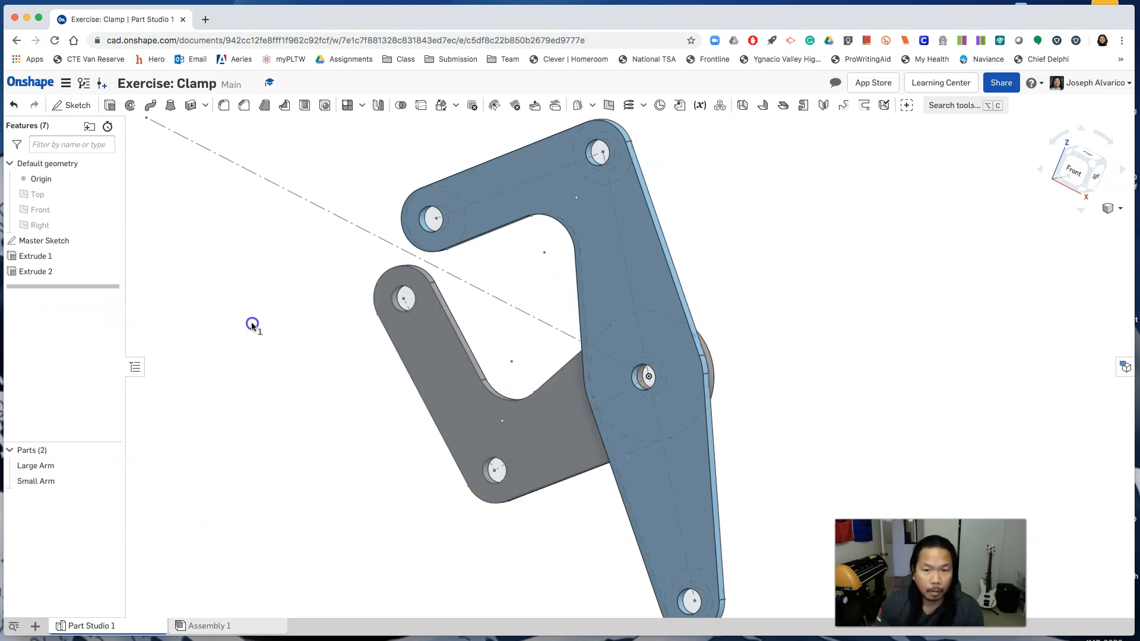
Step: Start a sketch on the Master Sketch face at the large arm's back and name it "Large Arm Grip Sketch"
click(71, 105)
scroll(285, 358, down, 2)
mouse_move(780, 406)
right_down()
mouse_move(664, 429)
mouse_move(469, 497)
right_up()
click(486, 311)
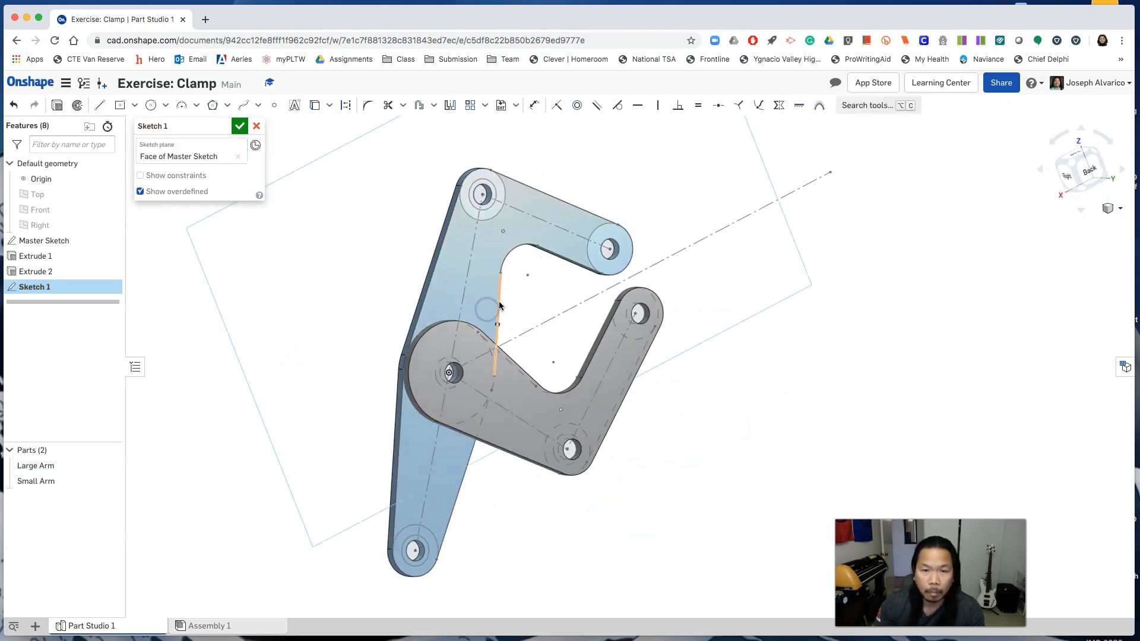
click(196, 126)
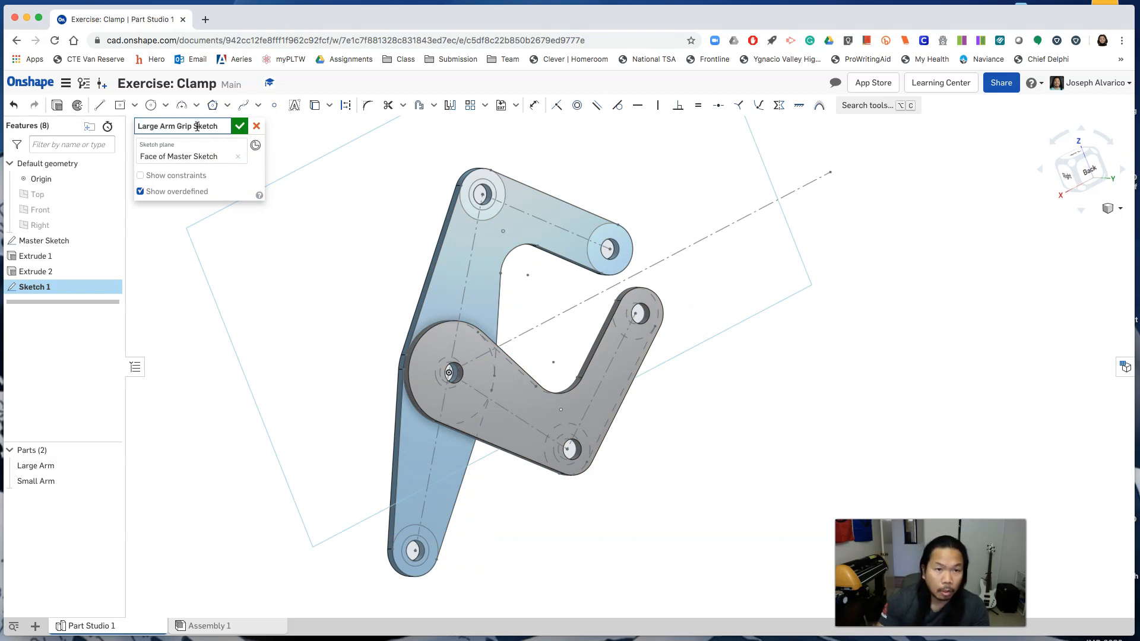
key(Return)
Step: Draw a center point square about 28 mm wide, centred on the pin hole at the large arm's jaw end
right_click(289, 280)
click(343, 368)
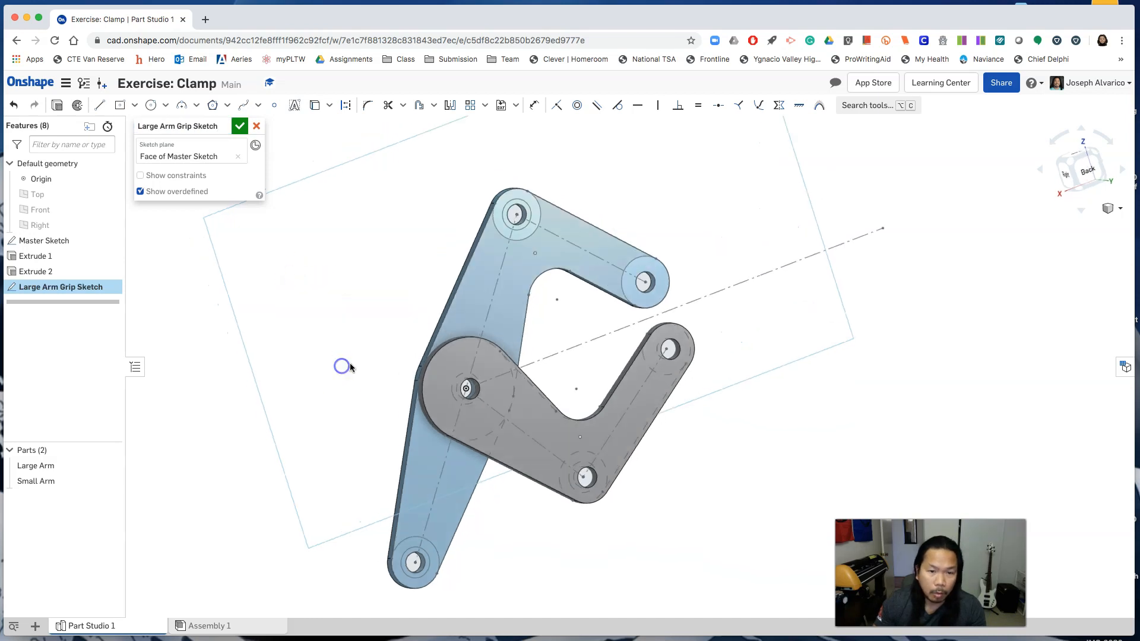
scroll(848, 407, up, 2)
scroll(848, 407, up, 2)
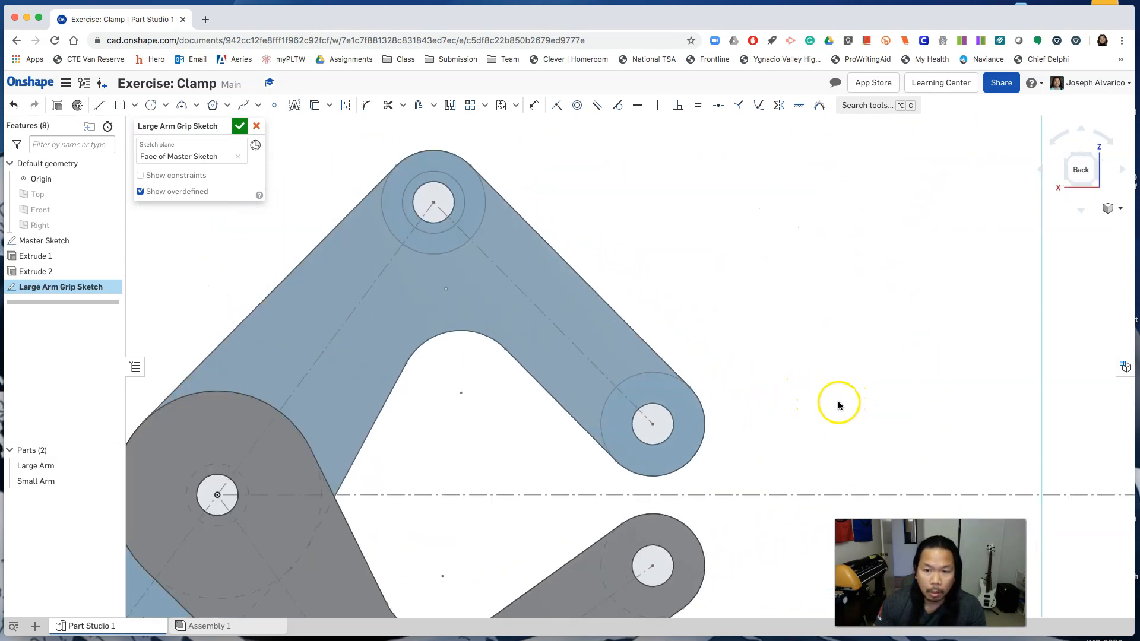
middle_drag(809, 415, 707, 331)
scroll(683, 331, up, 3)
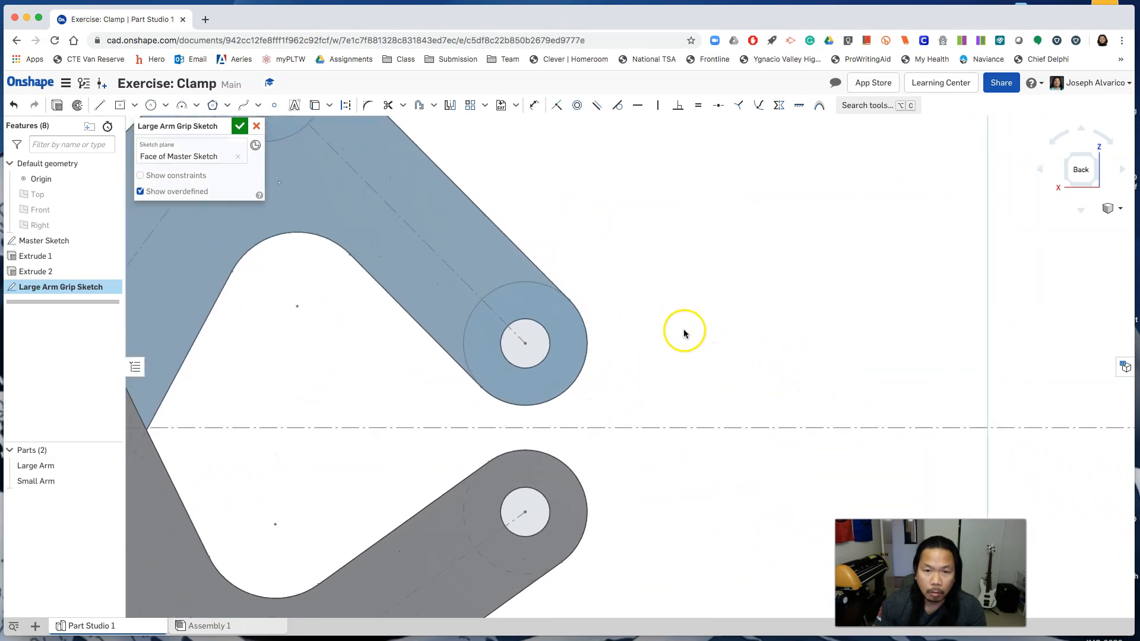
middle_drag(631, 338, 738, 339)
middle_drag(738, 338, 744, 339)
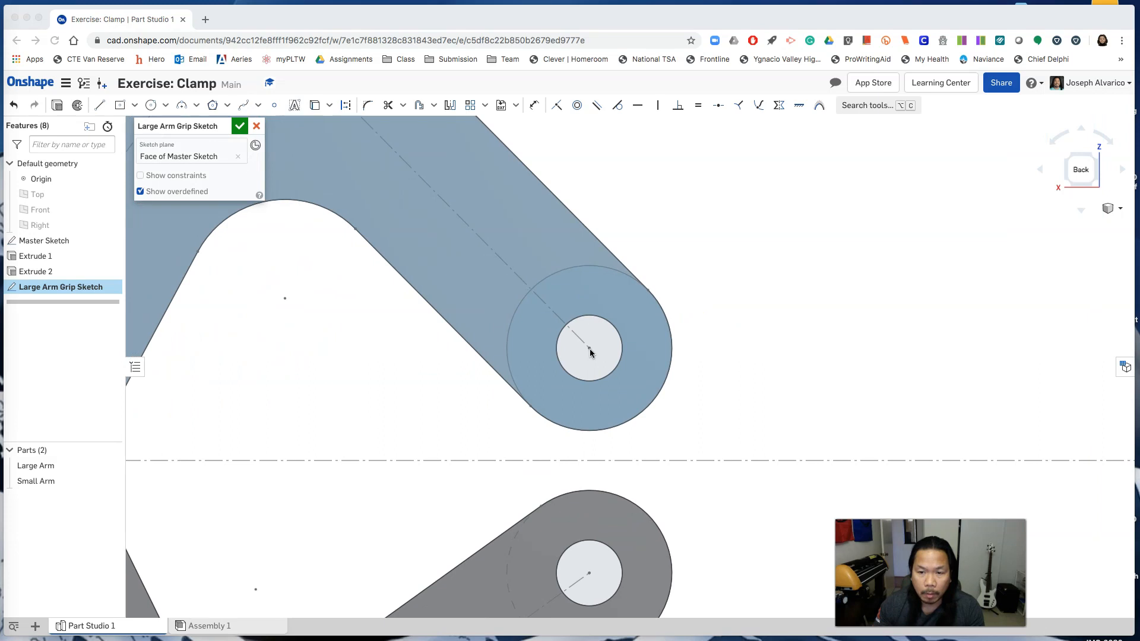
click(135, 106)
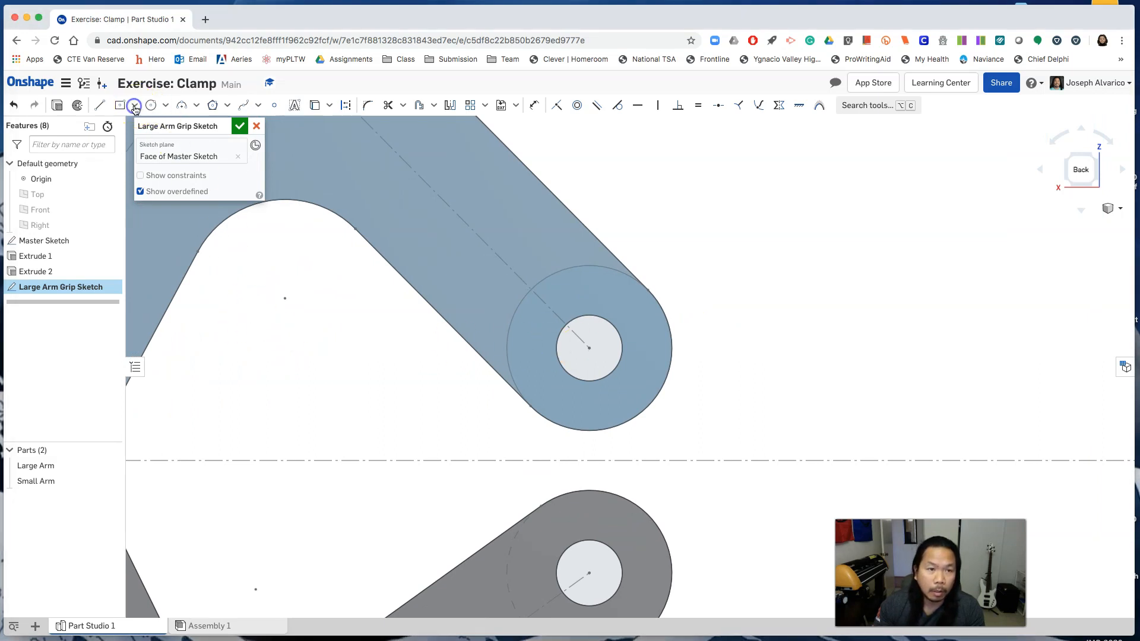
click(135, 105)
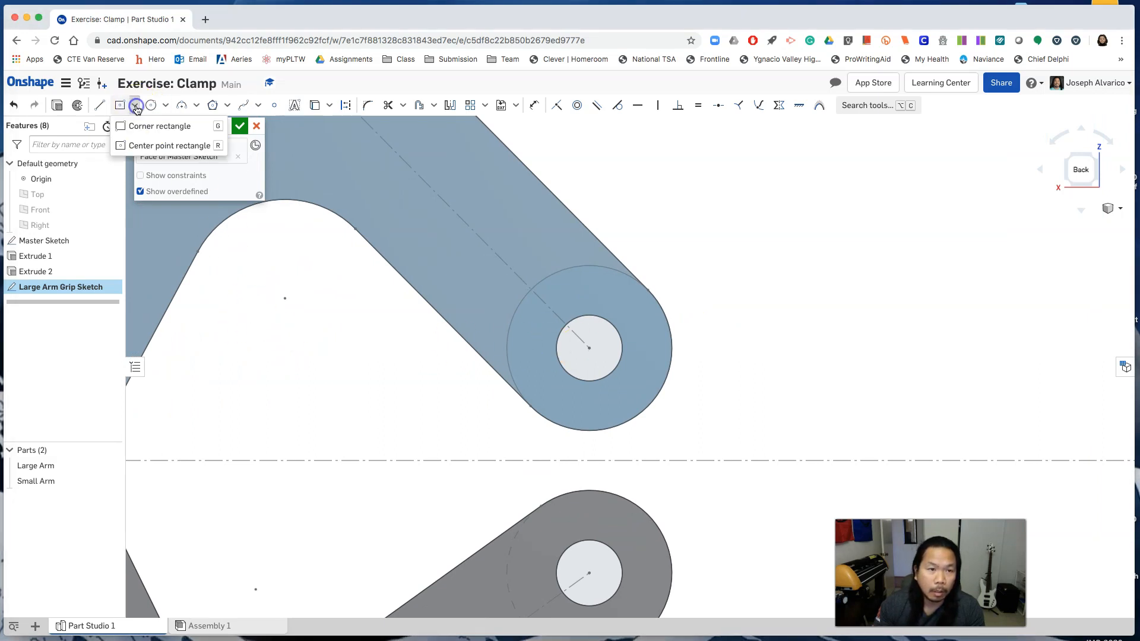
click(148, 145)
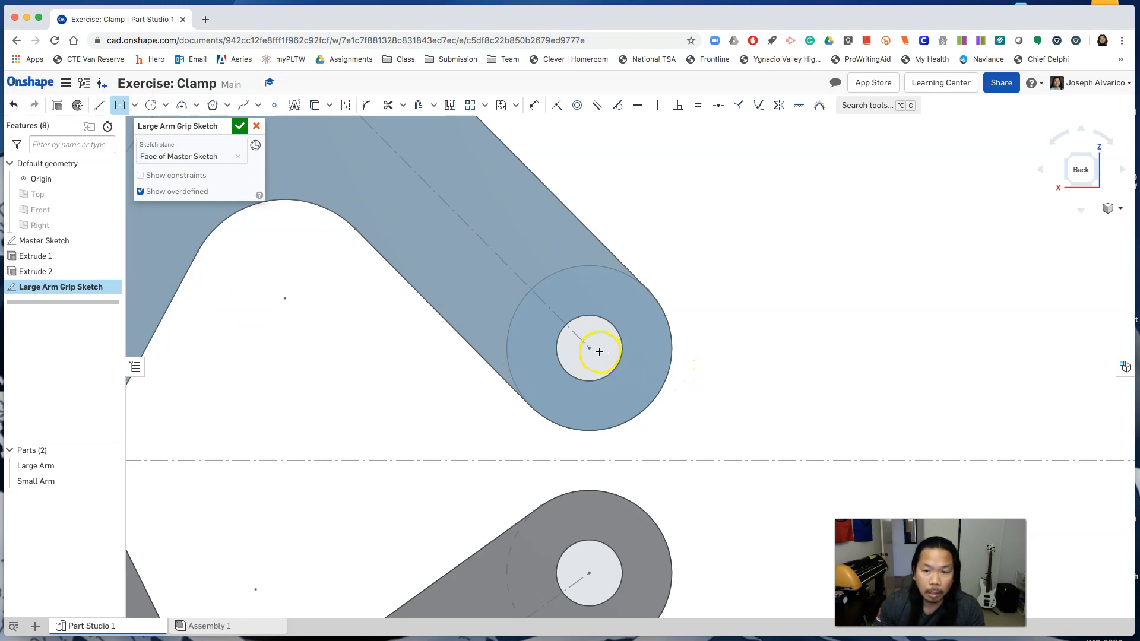
scroll(599, 351, up, 3)
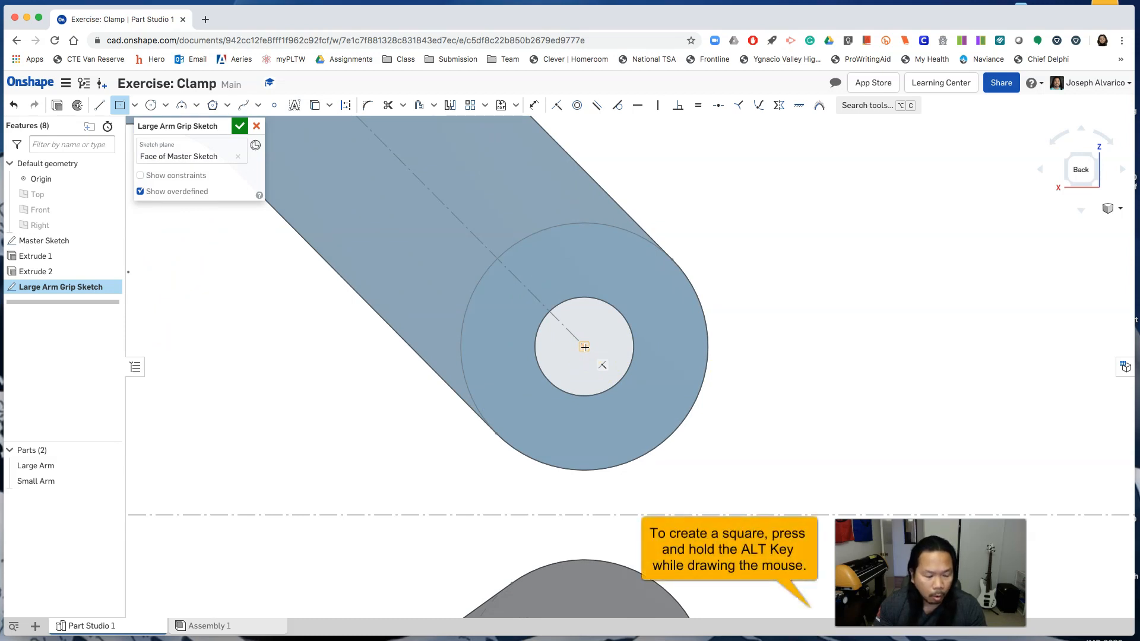
click(580, 350)
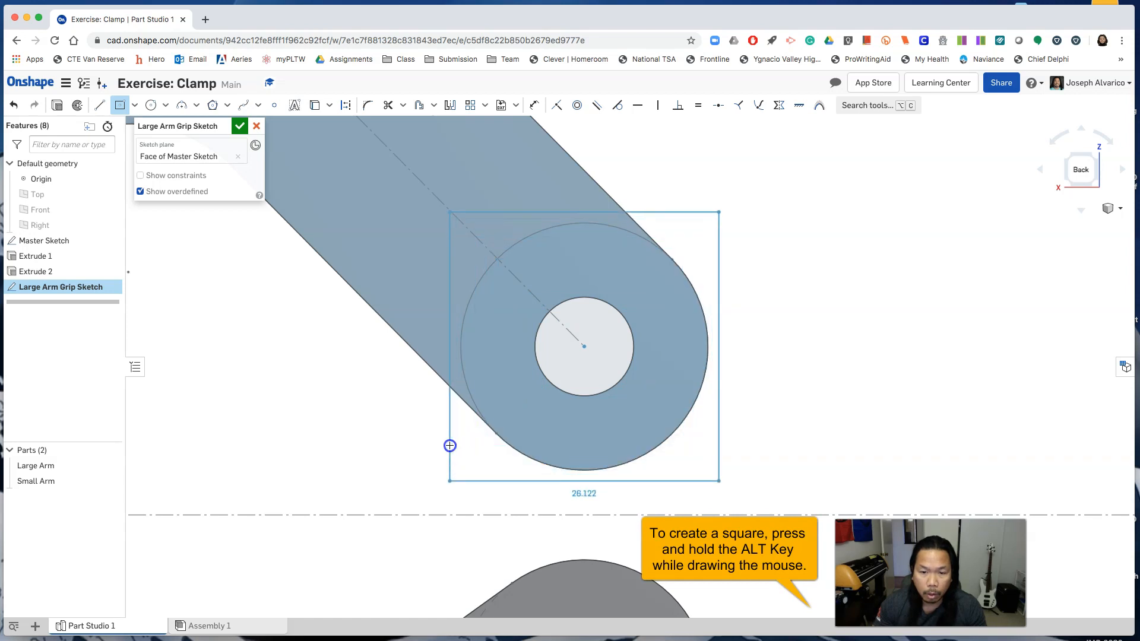
click(446, 447)
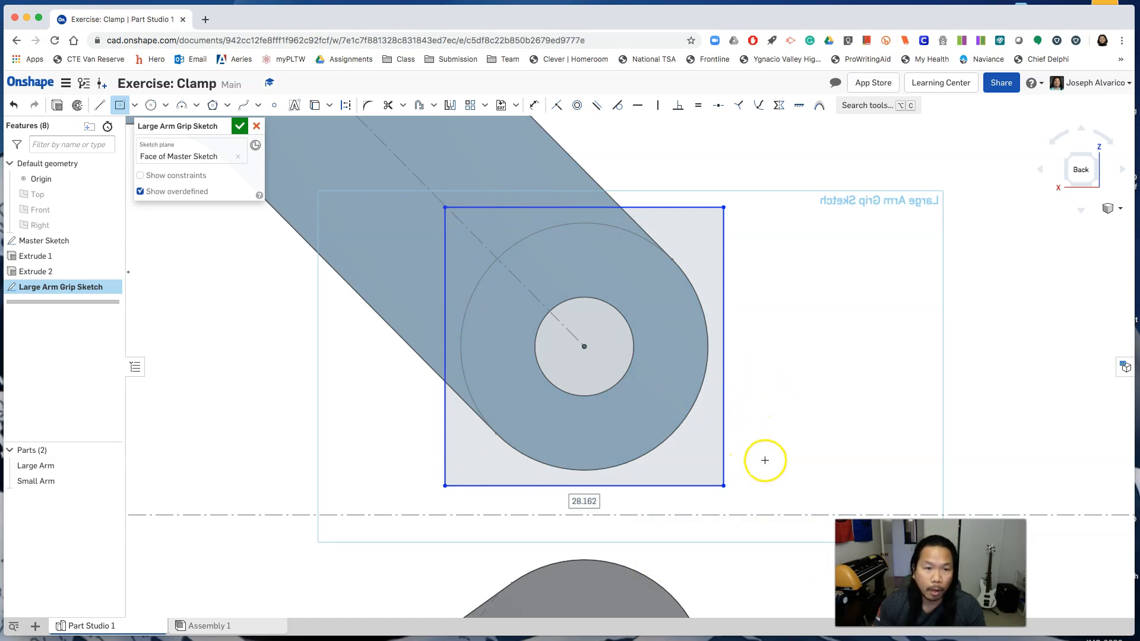
key(Escape)
Step: Draw a vertical line about 8 mm long upward from the midpoint of the square's lower edge
click(99, 106)
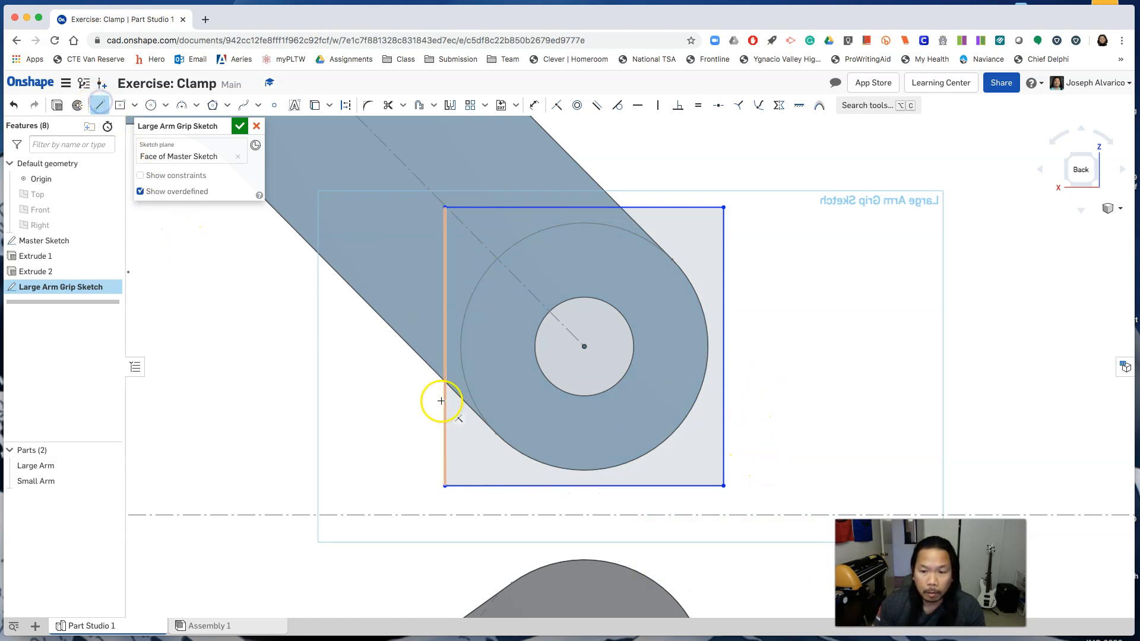
click(585, 484)
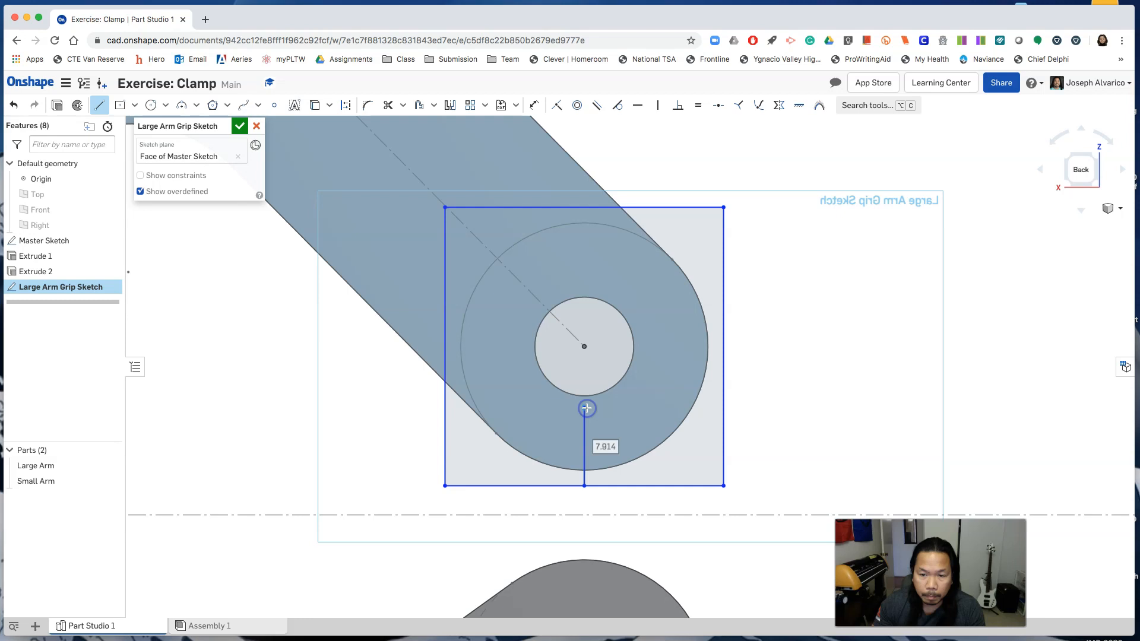
click(598, 410)
right_click(598, 409)
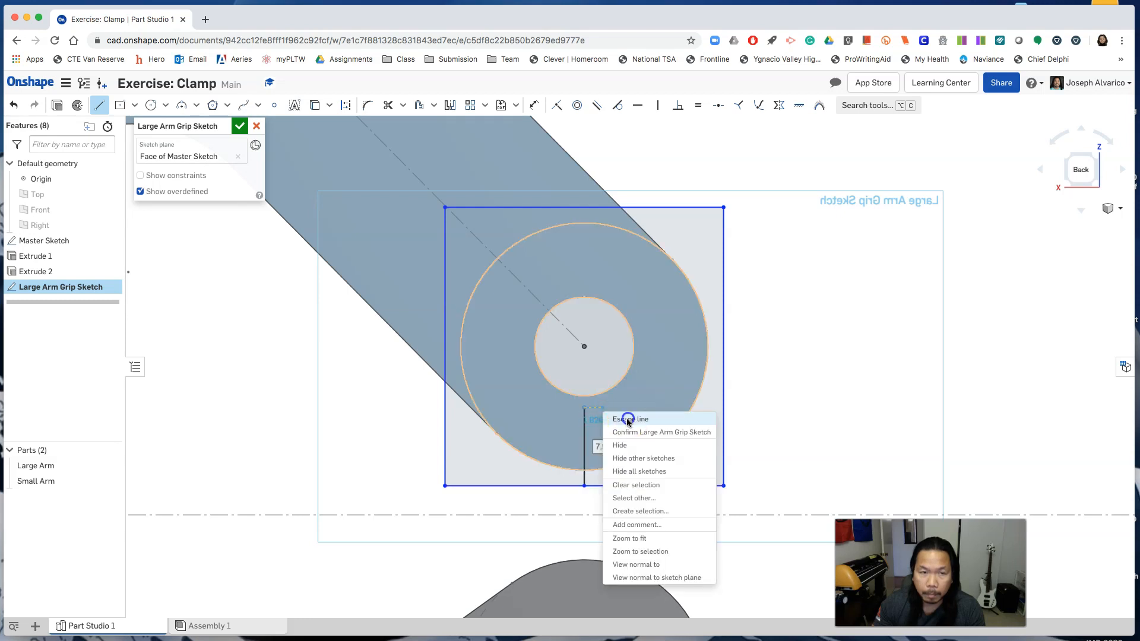
click(610, 420)
Step: Draw two slanted lines from the square's lower edge, one on each side, meeting at the vertical line's upper end
click(100, 105)
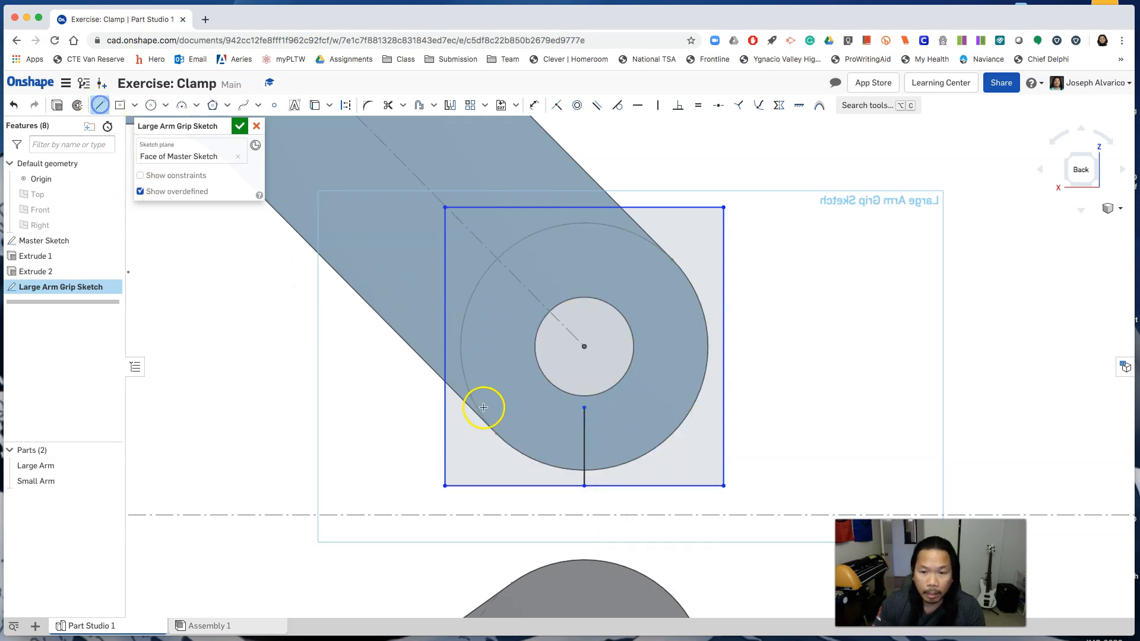
click(525, 486)
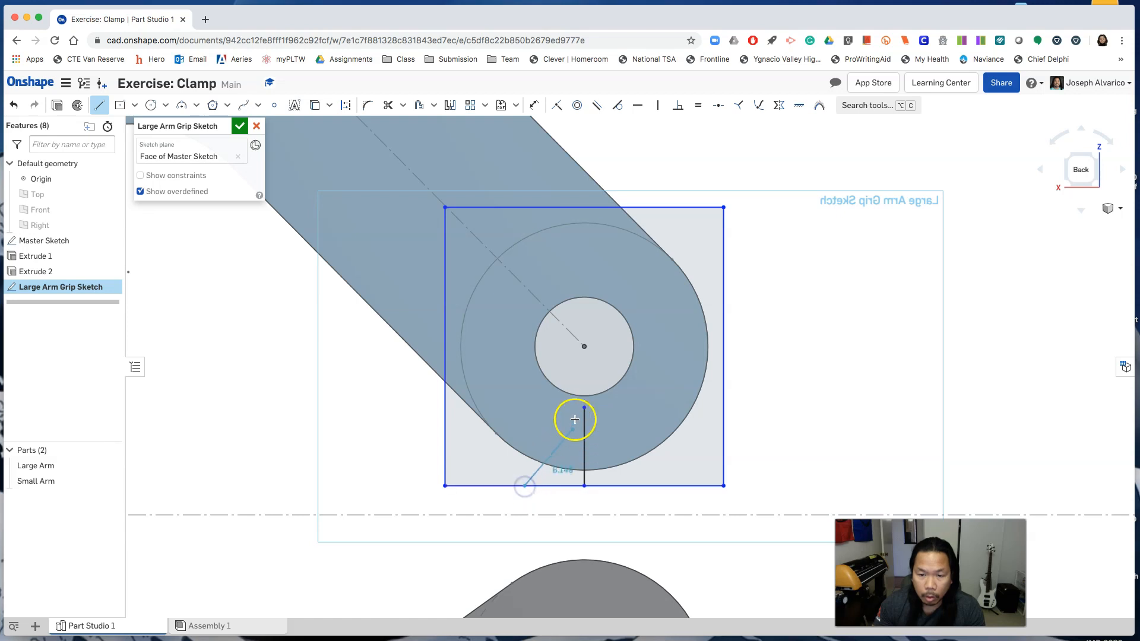
click(584, 408)
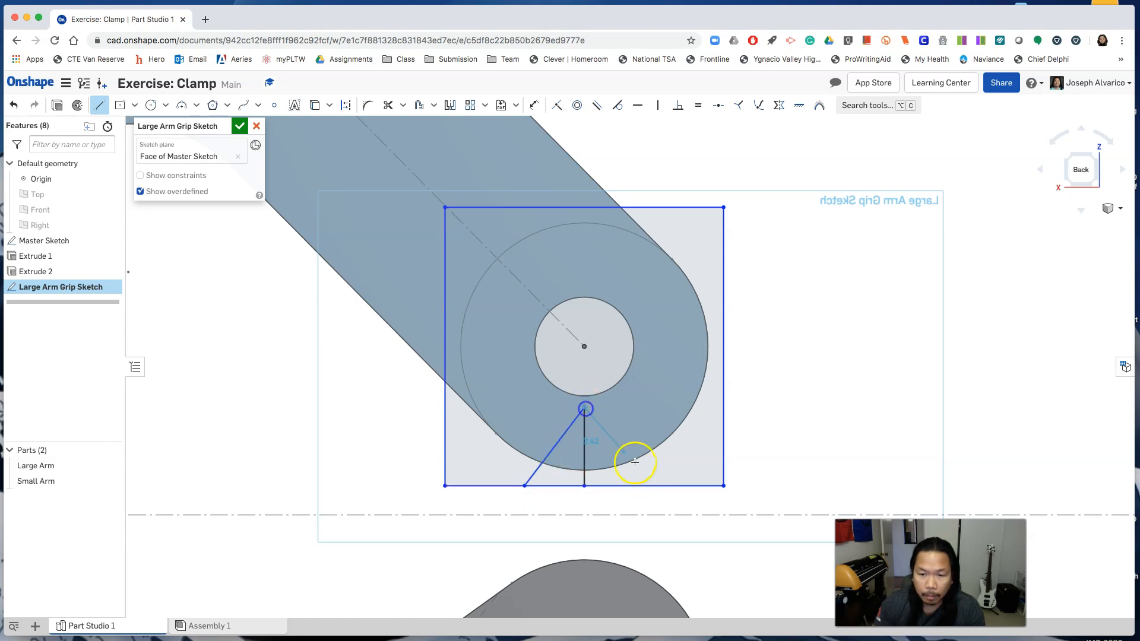
click(641, 486)
right_click(791, 465)
click(810, 475)
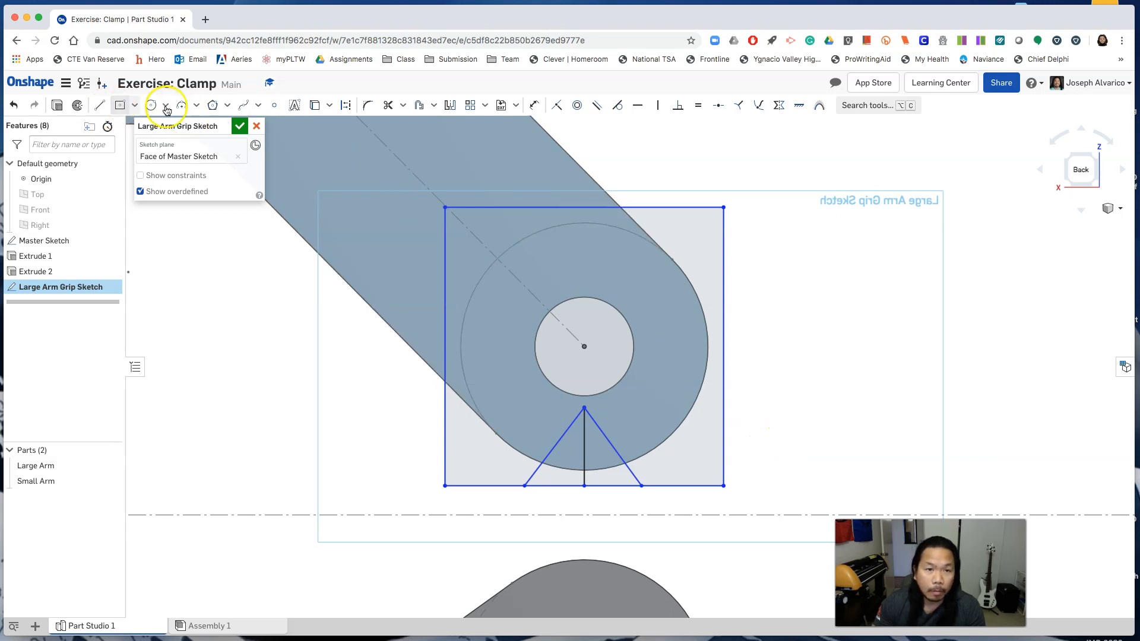
Step: Dimension the square's lower edge 1 mm from the Master Sketch's horizontal centreline
click(533, 105)
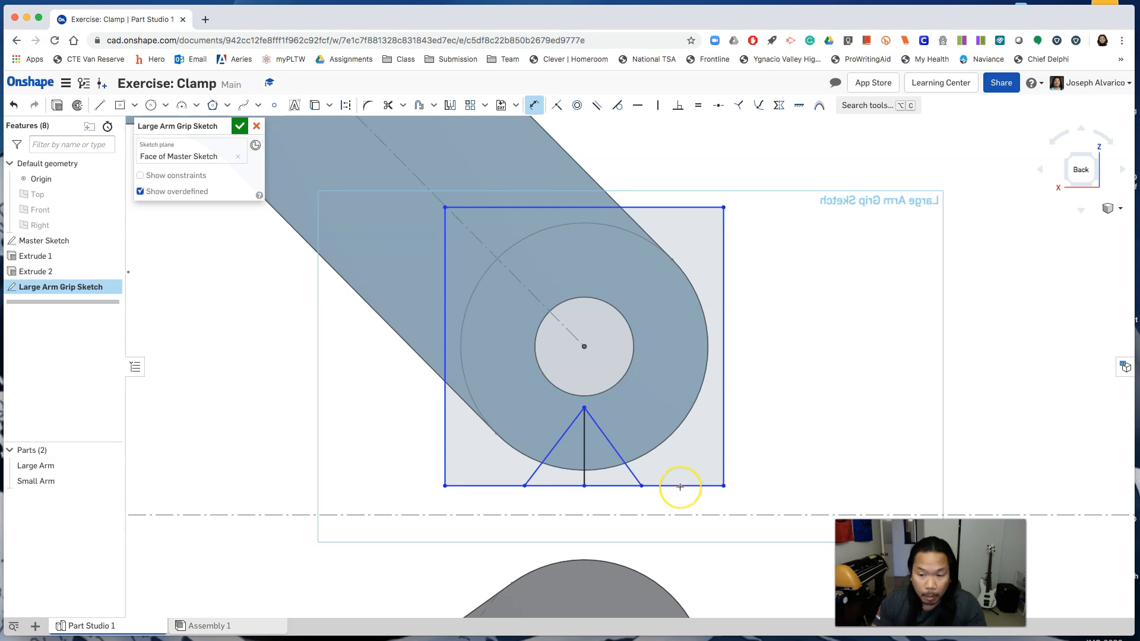
click(679, 515)
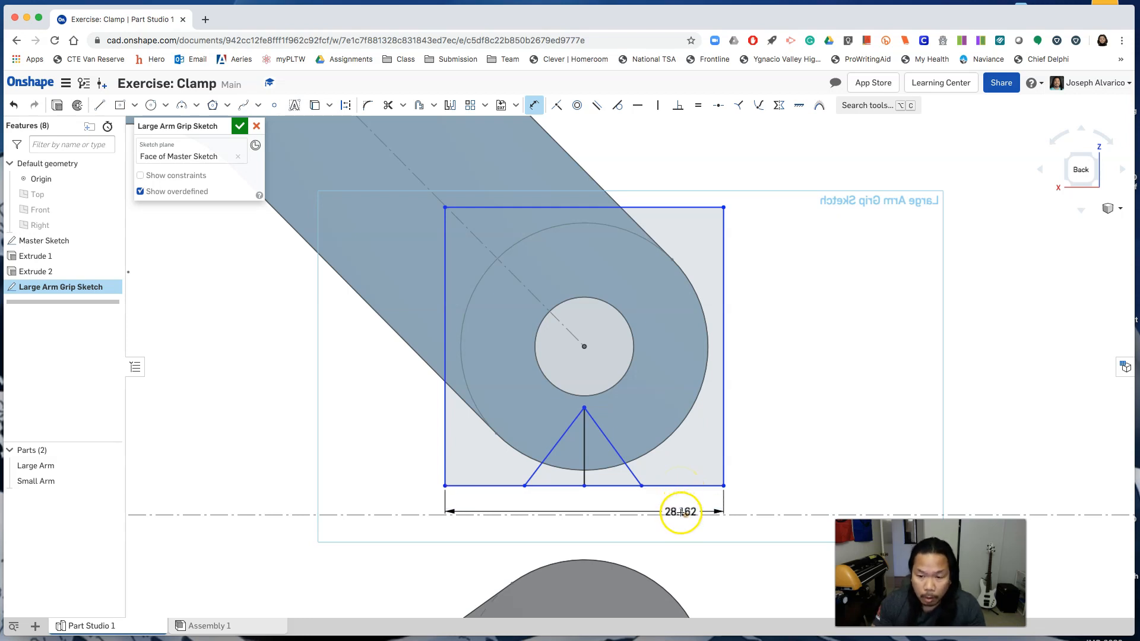
click(680, 515)
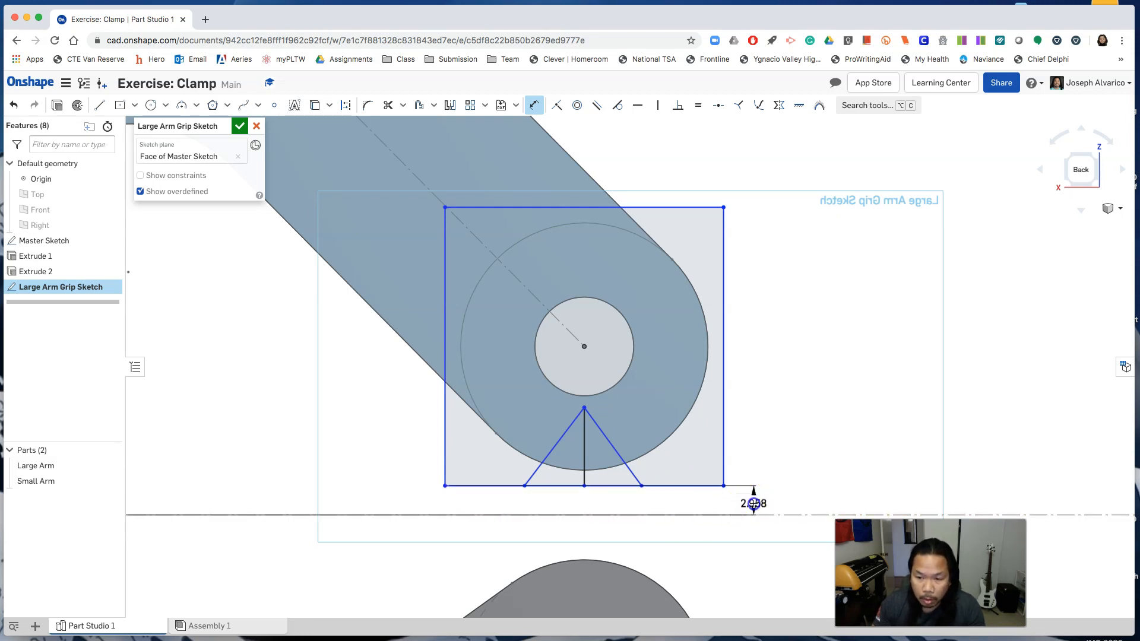
click(753, 505)
key(Return)
drag(754, 510, 764, 491)
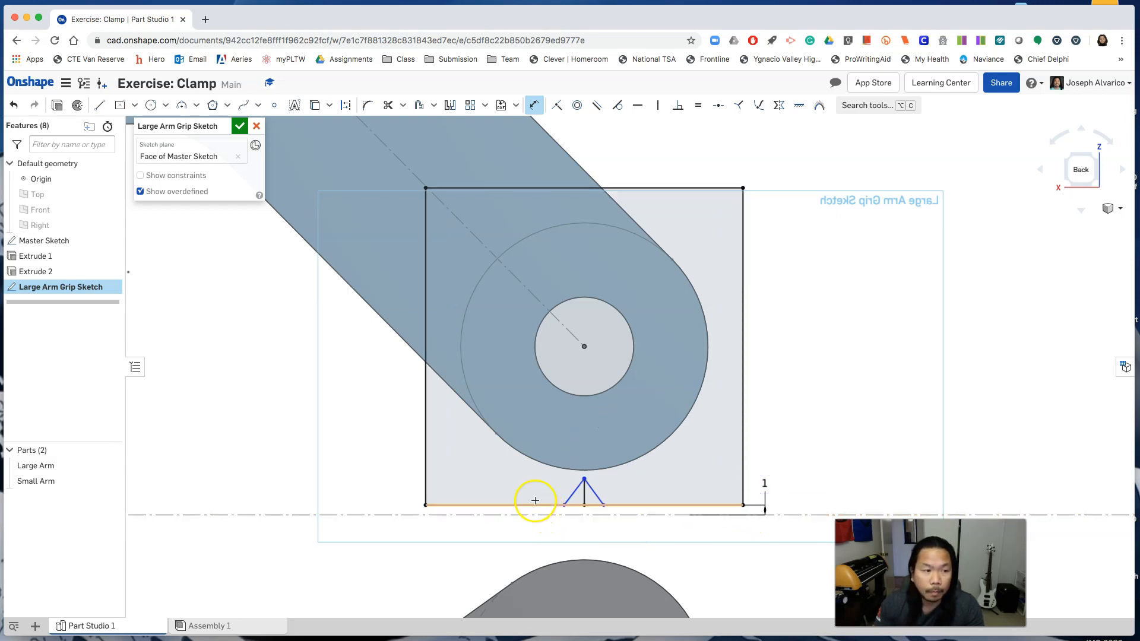
Step: Dimension the vertical line inside the triangular notch to a length of 10 mm
scroll(588, 494, up, 2)
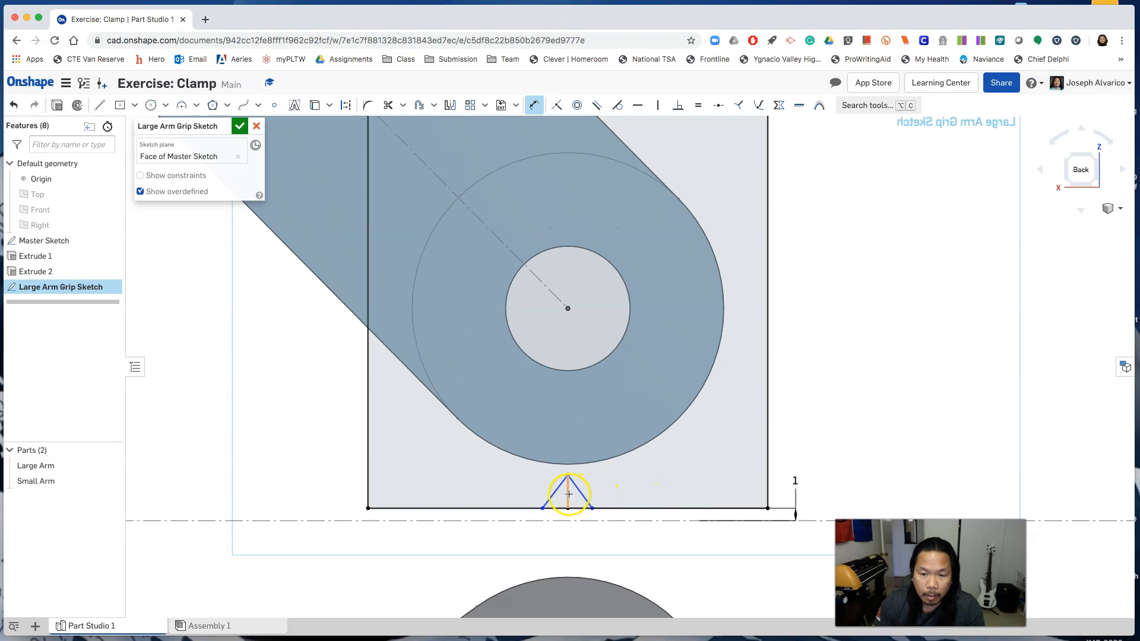
click(484, 491)
click(294, 491)
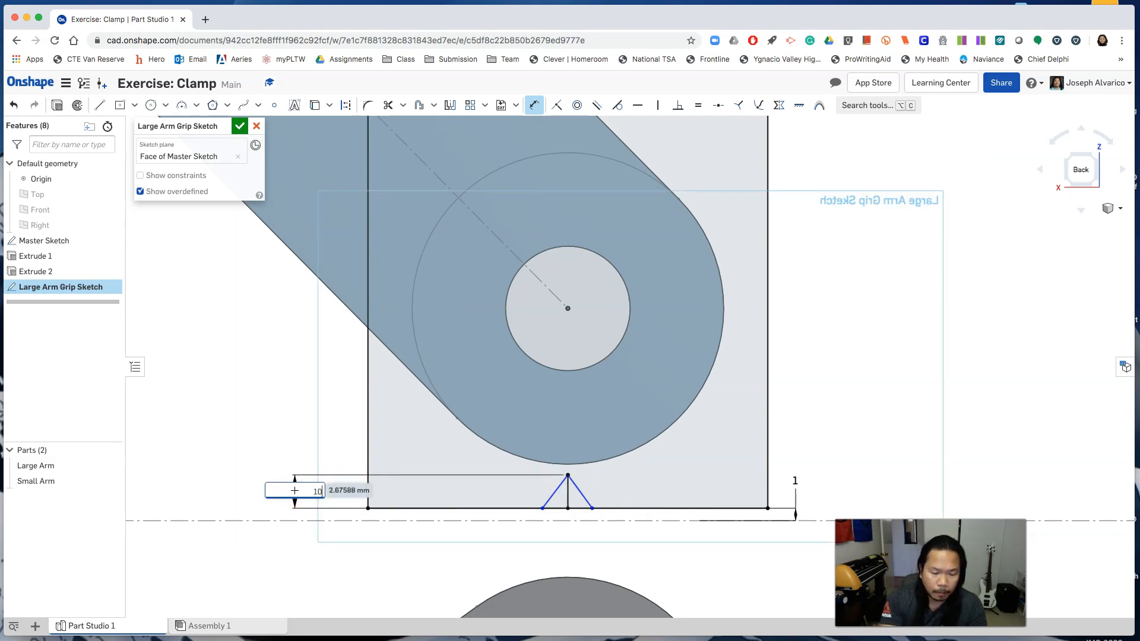
key(Return)
Step: Dimension the triangle's base between its two lower endpoints to 10 mm
click(544, 509)
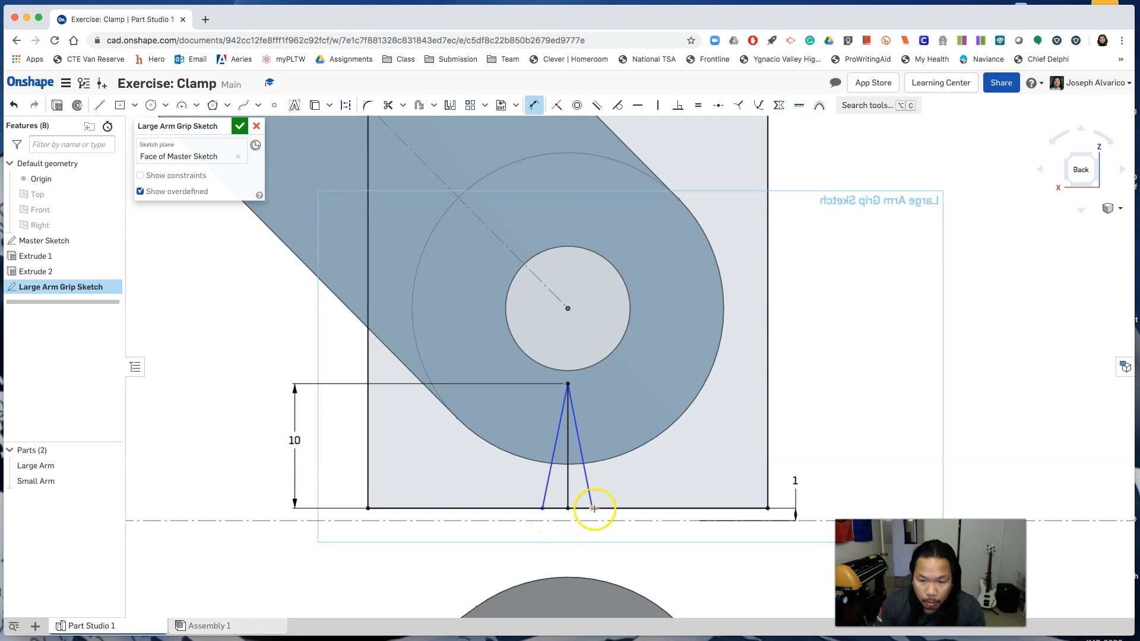
click(568, 535)
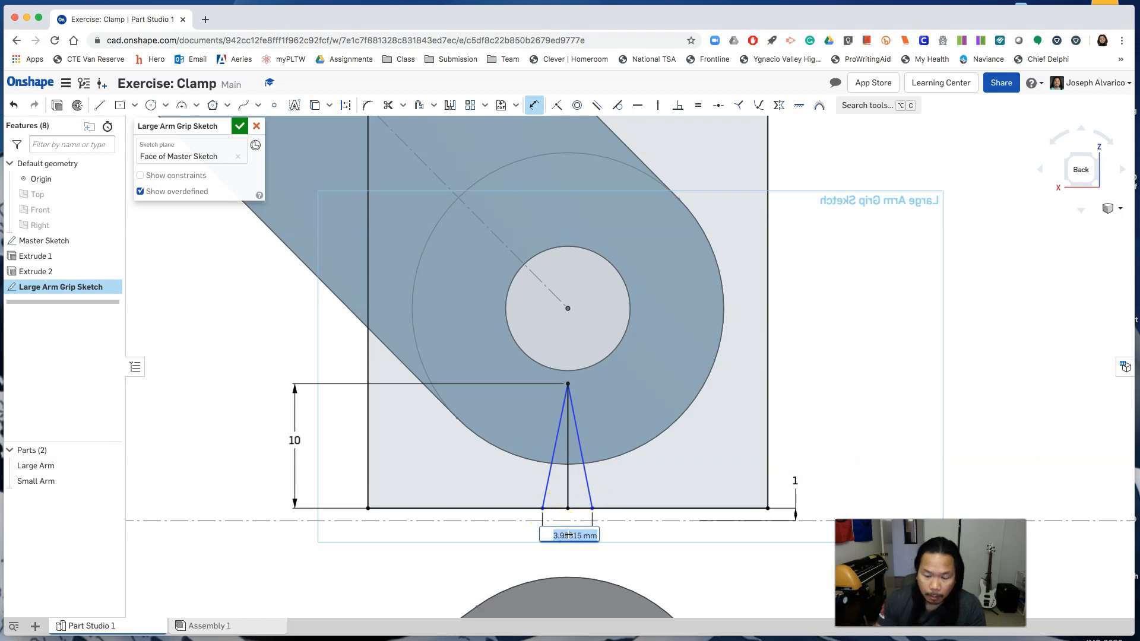
key(Return)
key(Escape)
Step: Project the 10 mm pin hole circle into the sketch and convert the triangle's vertical centre line to construction
click(630, 325)
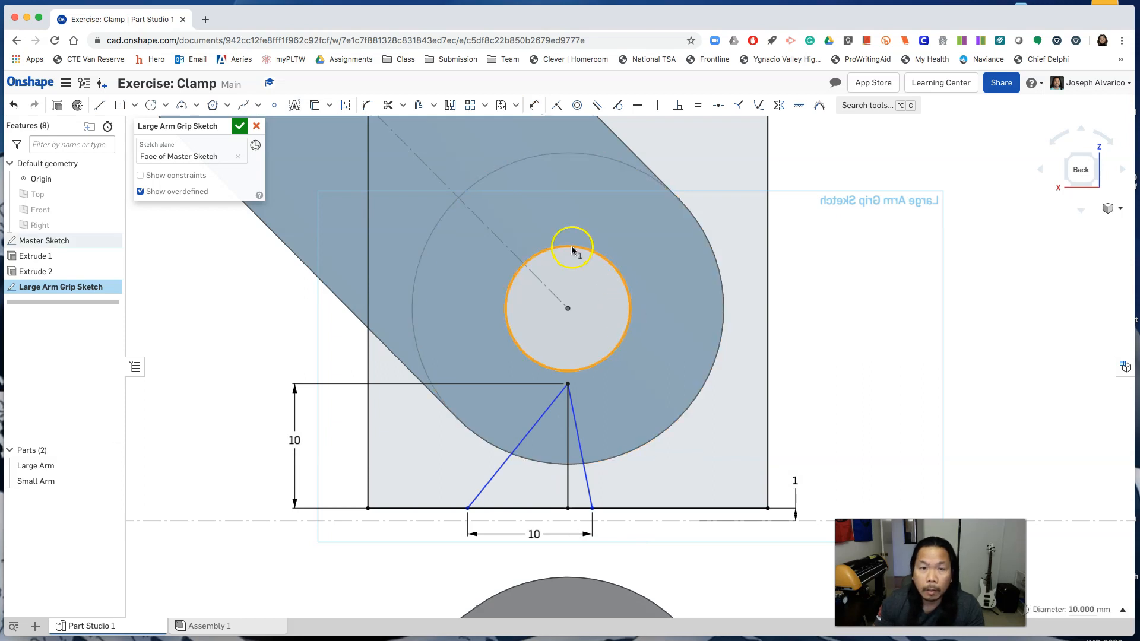
click(313, 112)
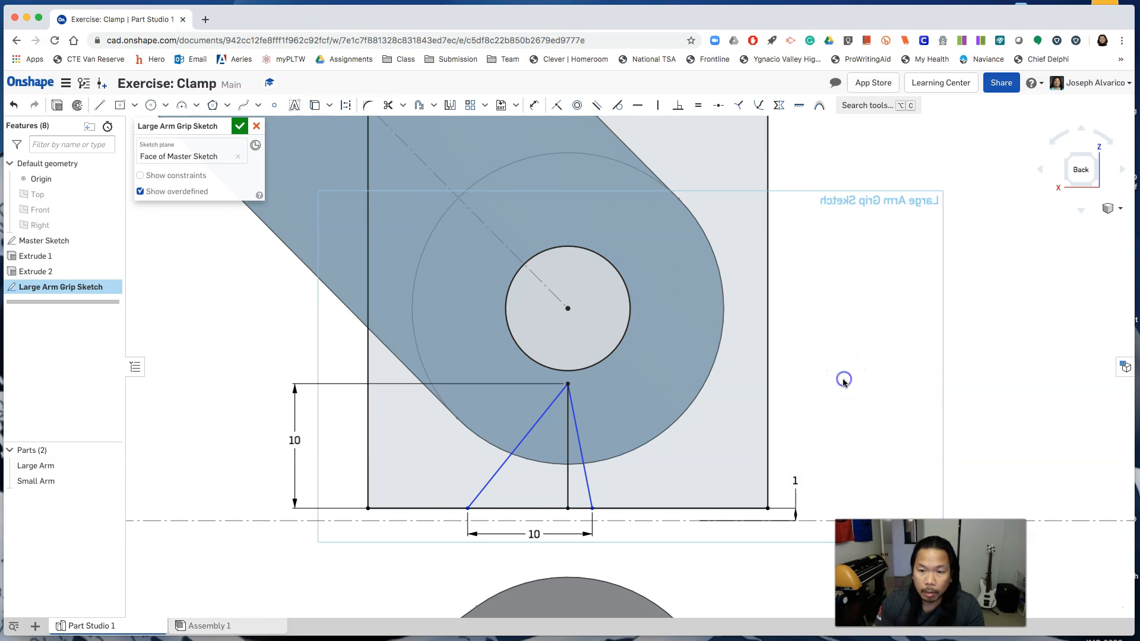
click(567, 447)
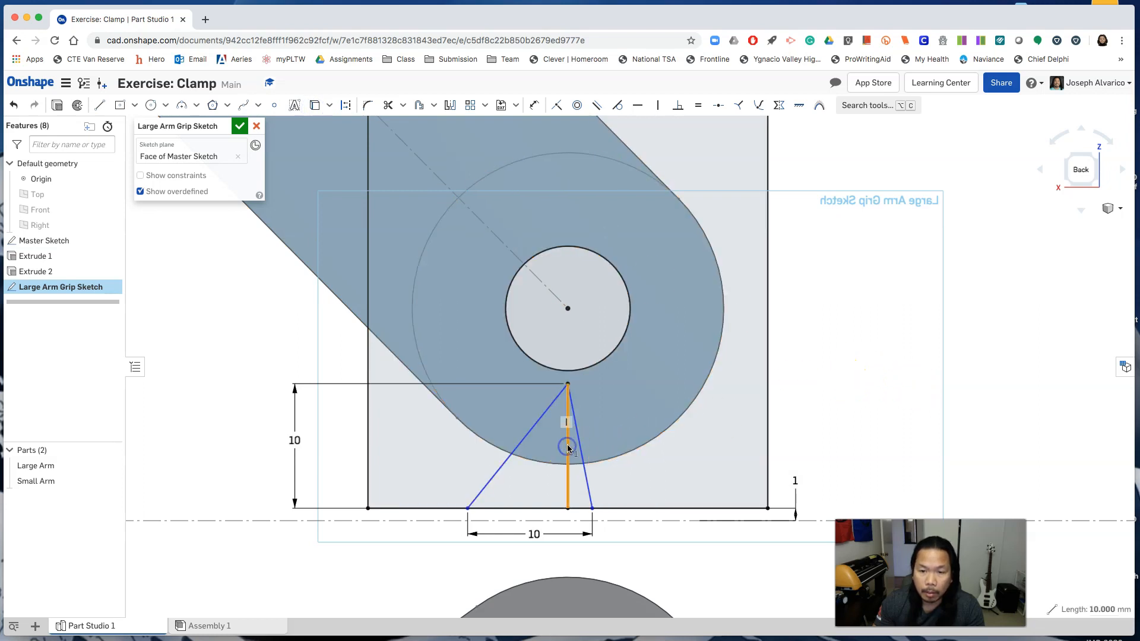
click(343, 110)
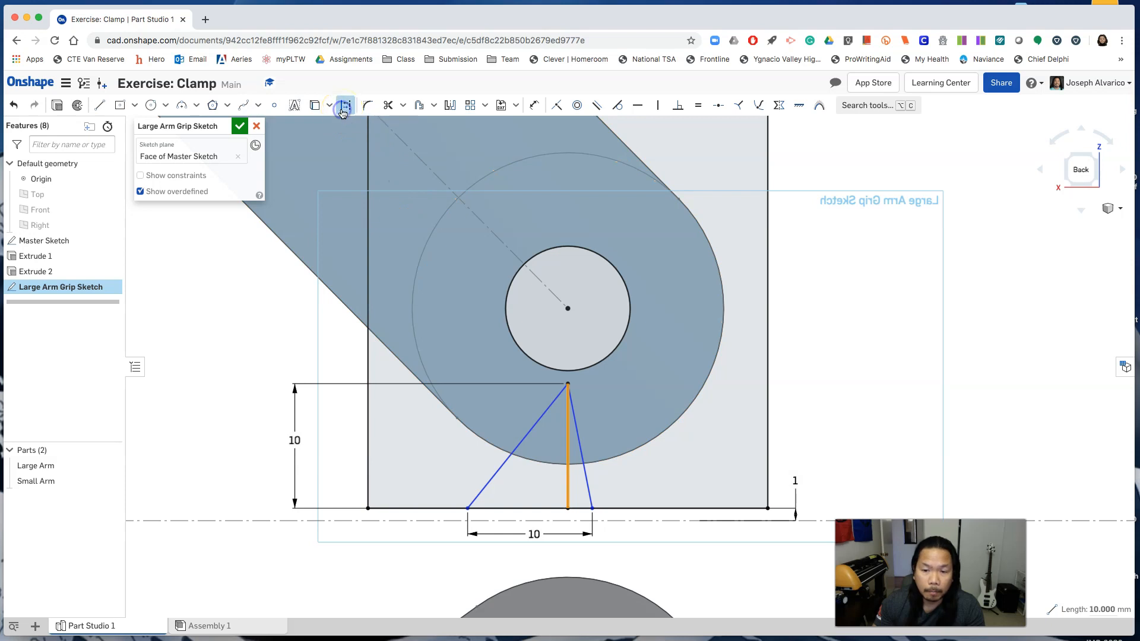
click(814, 368)
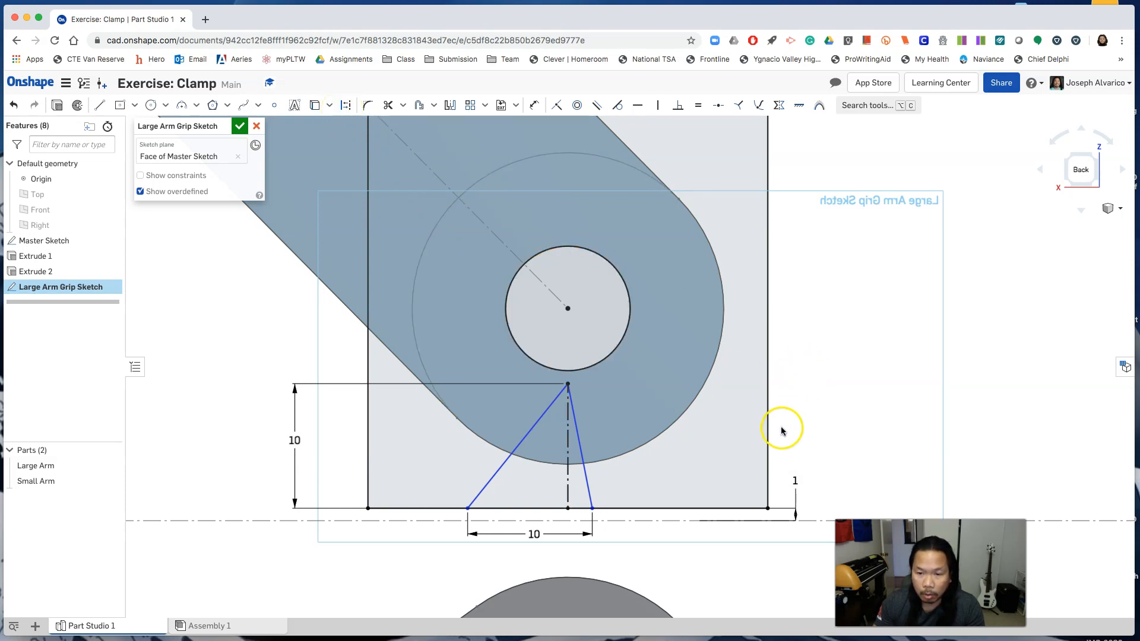
Step: Apply an Equal constraint to the triangle's two slanted sides and accept the Large Arm Grip Sketch
click(507, 485)
click(588, 489)
click(698, 107)
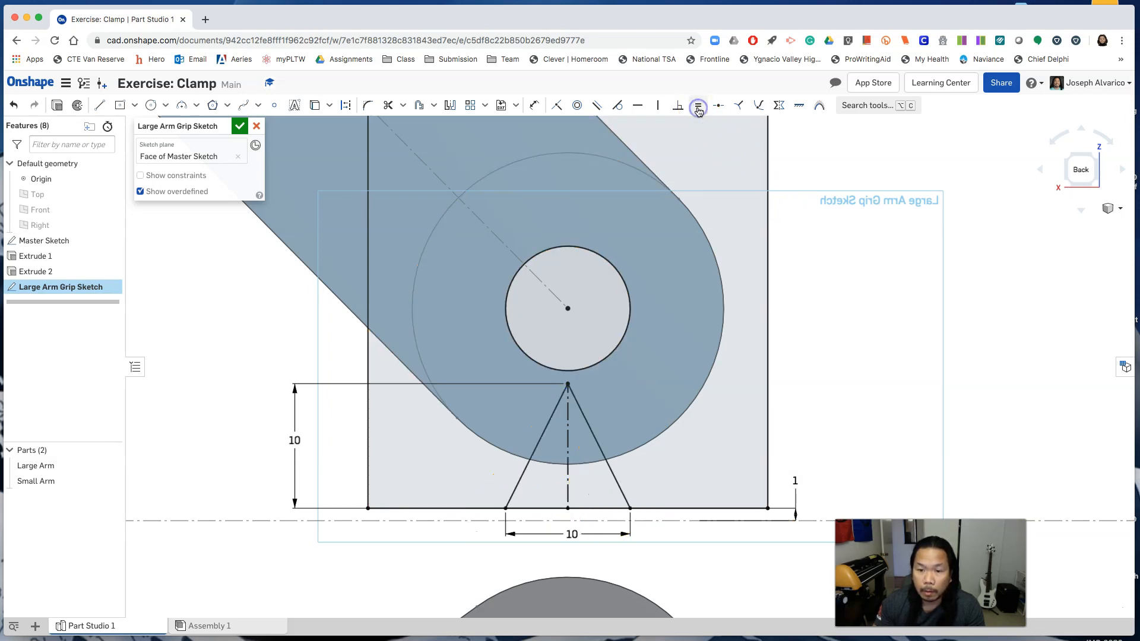
scroll(842, 359, down, 2)
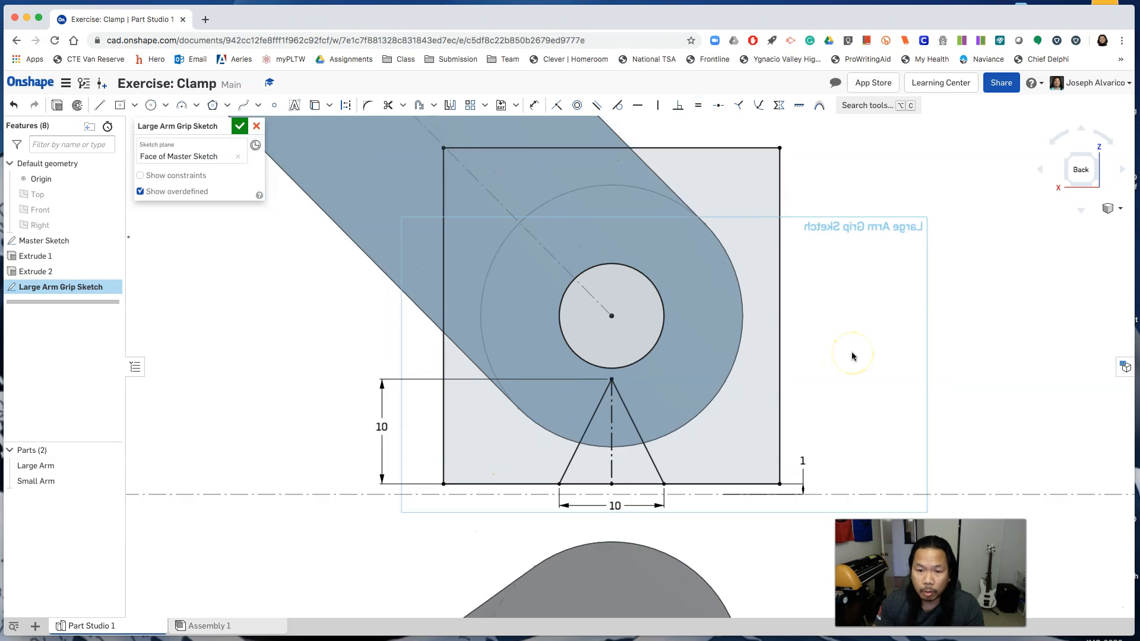
click(239, 127)
Step: Start a sketch on the back face of the small arm and name it Small Arm Grip Sketch
click(1120, 209)
click(1062, 225)
middle_drag(832, 379, 653, 350)
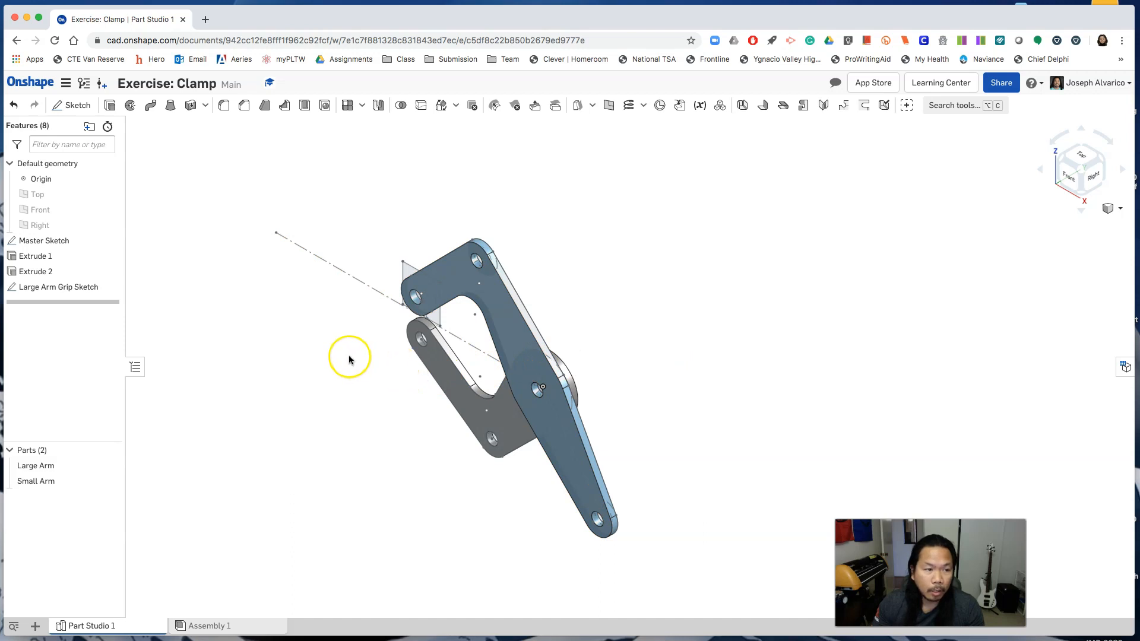
right_drag(672, 387, 537, 422)
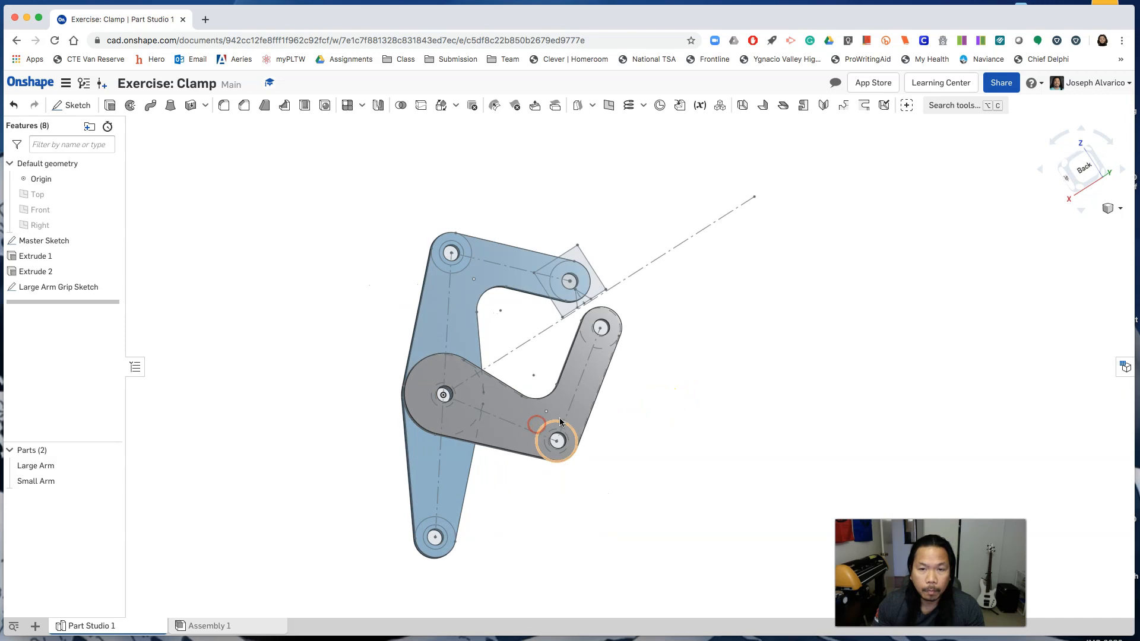
click(72, 105)
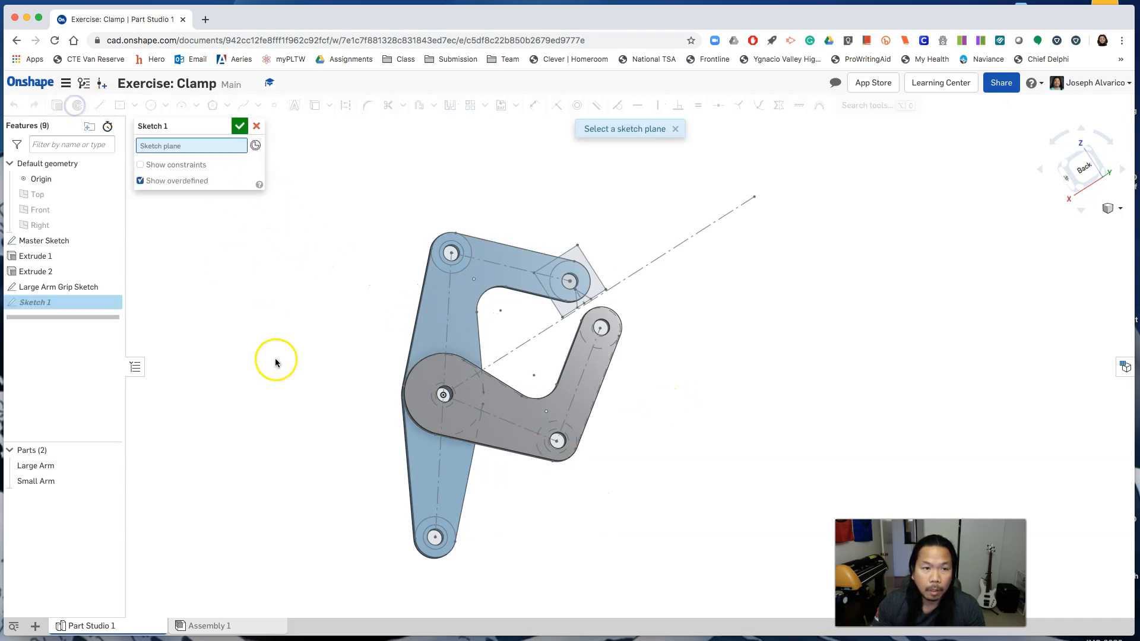
click(518, 410)
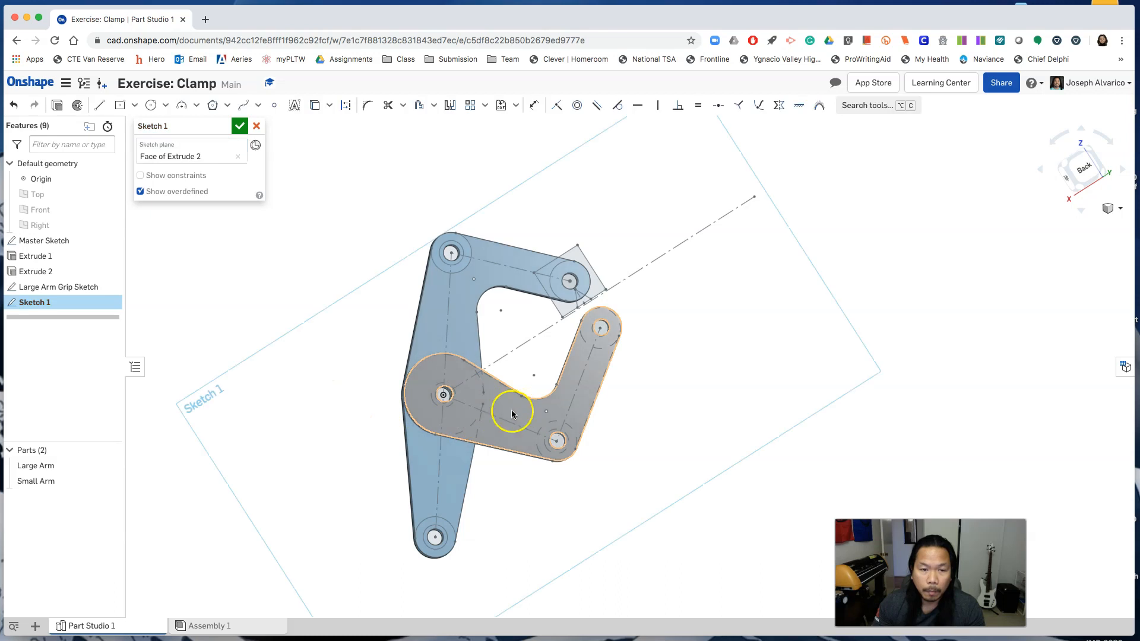
click(224, 126)
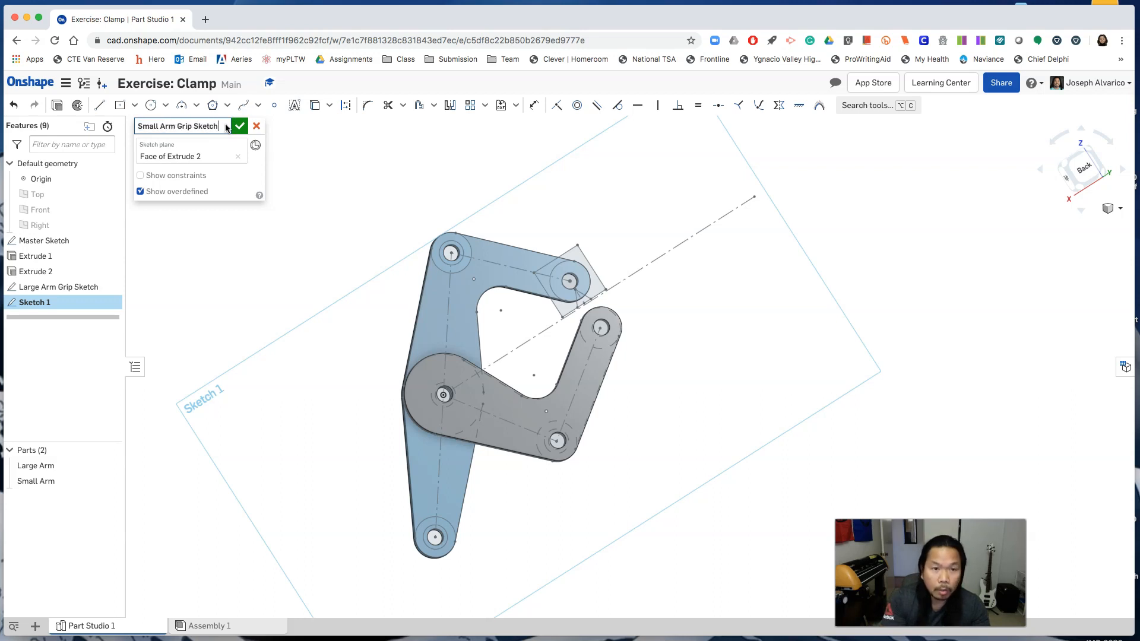
click(346, 313)
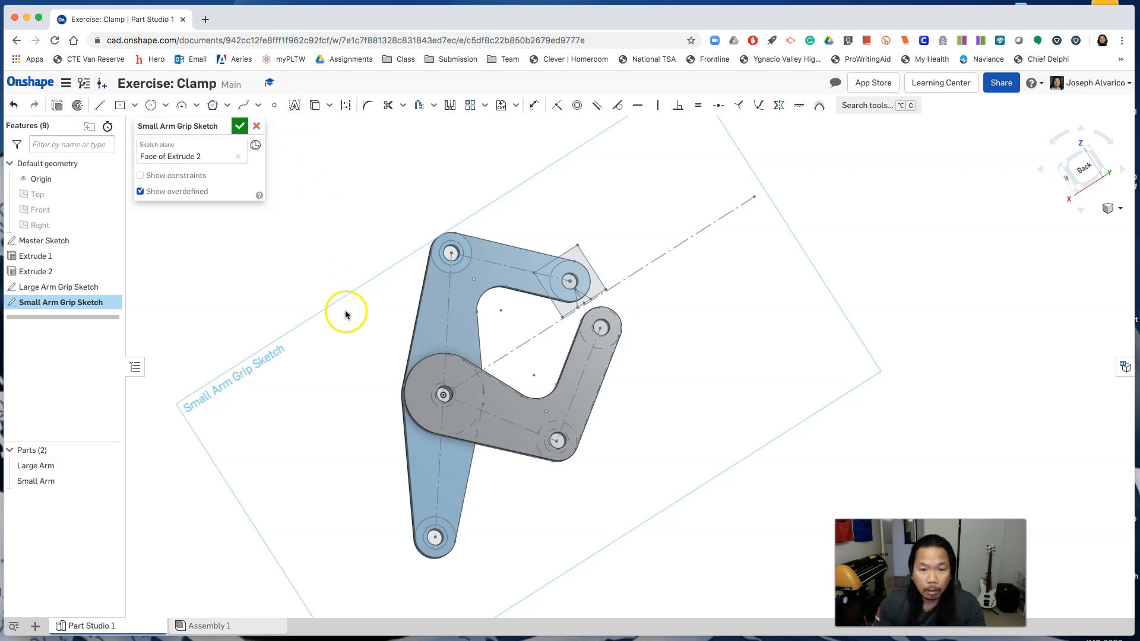
Step: Draw a center point rectangle about 32 mm wide, centred on the pin hole at the small arm's upper end
right_click(346, 312)
click(382, 399)
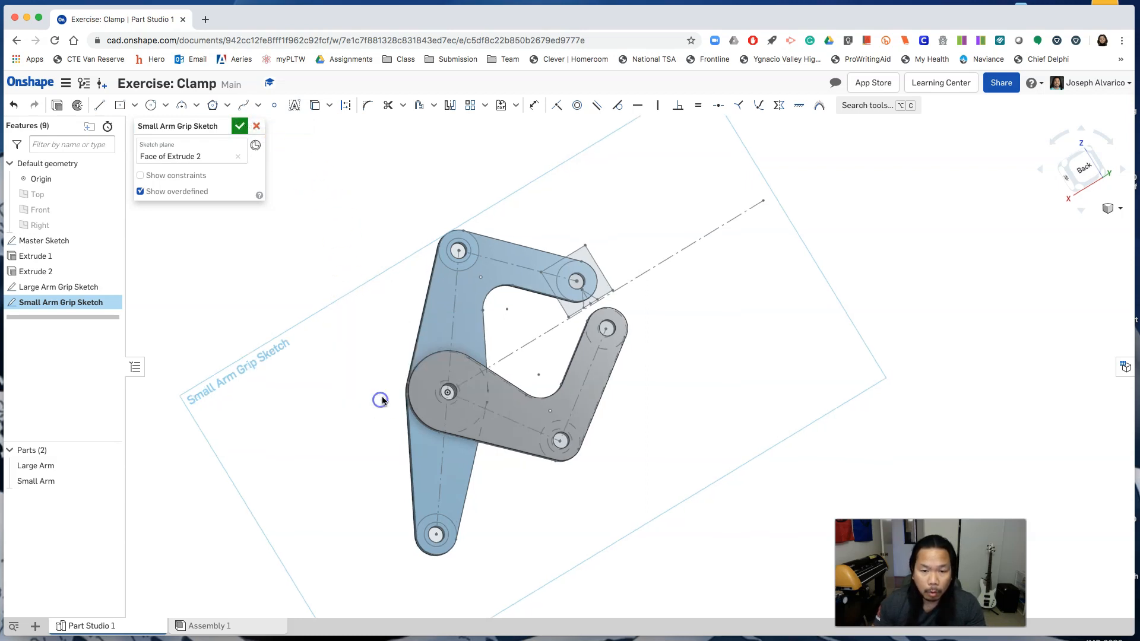
scroll(802, 372, up, 5)
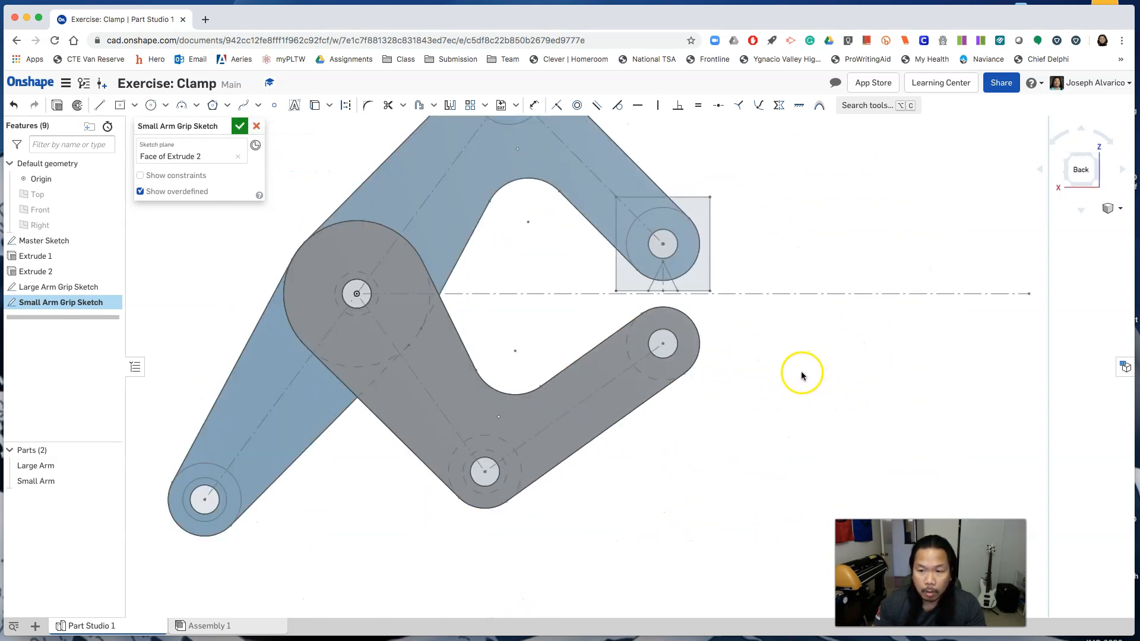
scroll(730, 305, up, 2)
mouse_move(707, 301)
middle_down()
mouse_move(671, 420)
mouse_move(654, 432)
middle_up()
scroll(653, 432, up, 1)
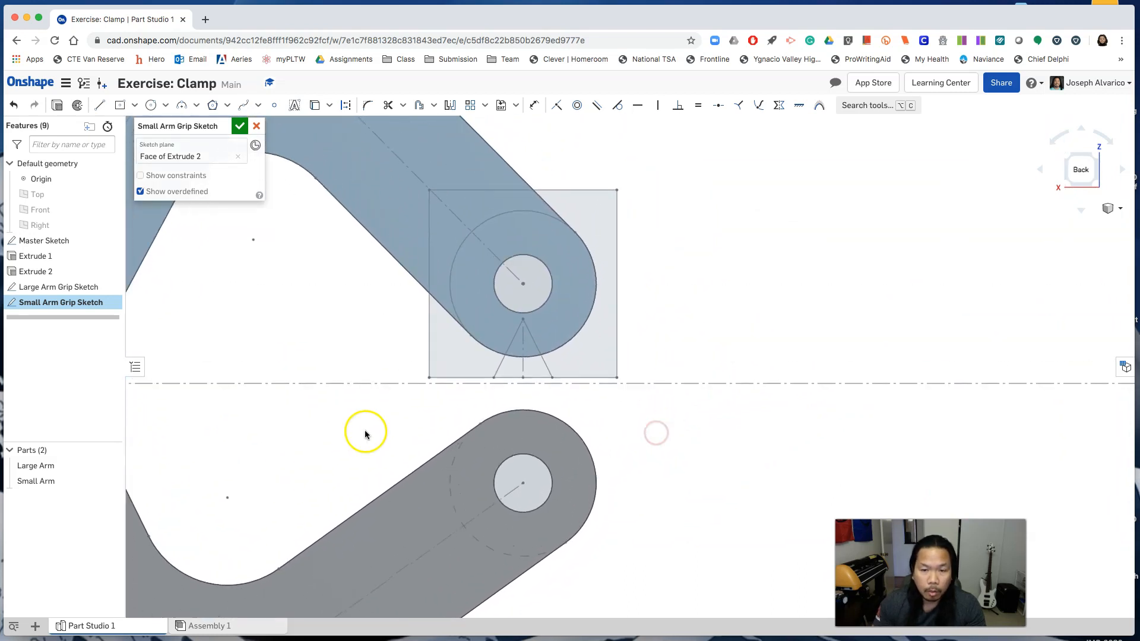
click(121, 107)
click(136, 108)
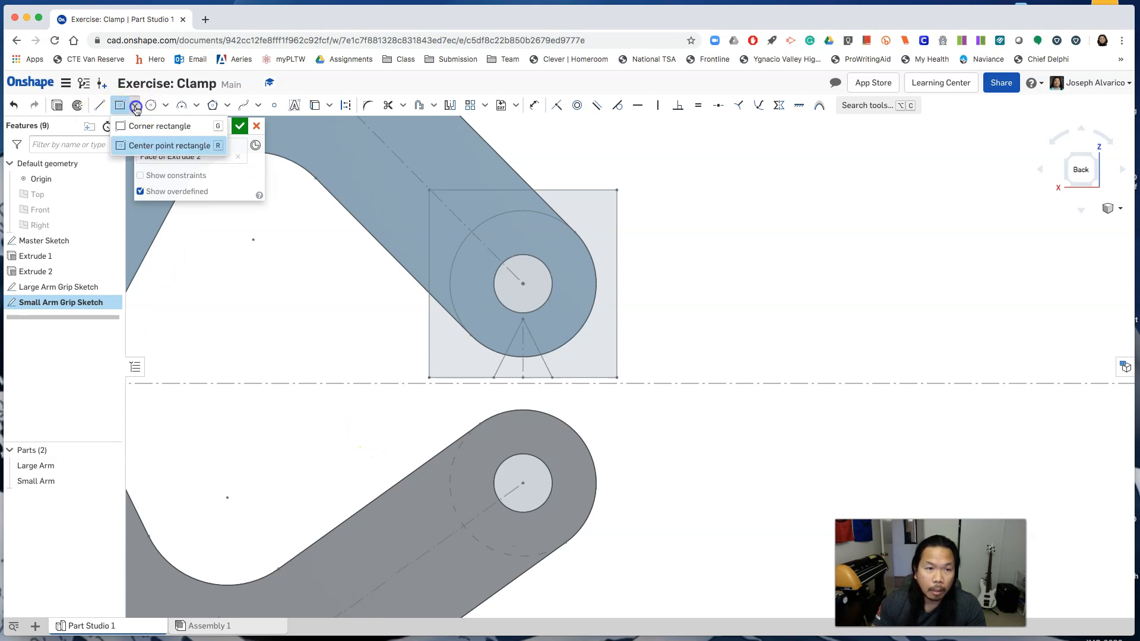
click(141, 146)
scroll(524, 483, up, 4)
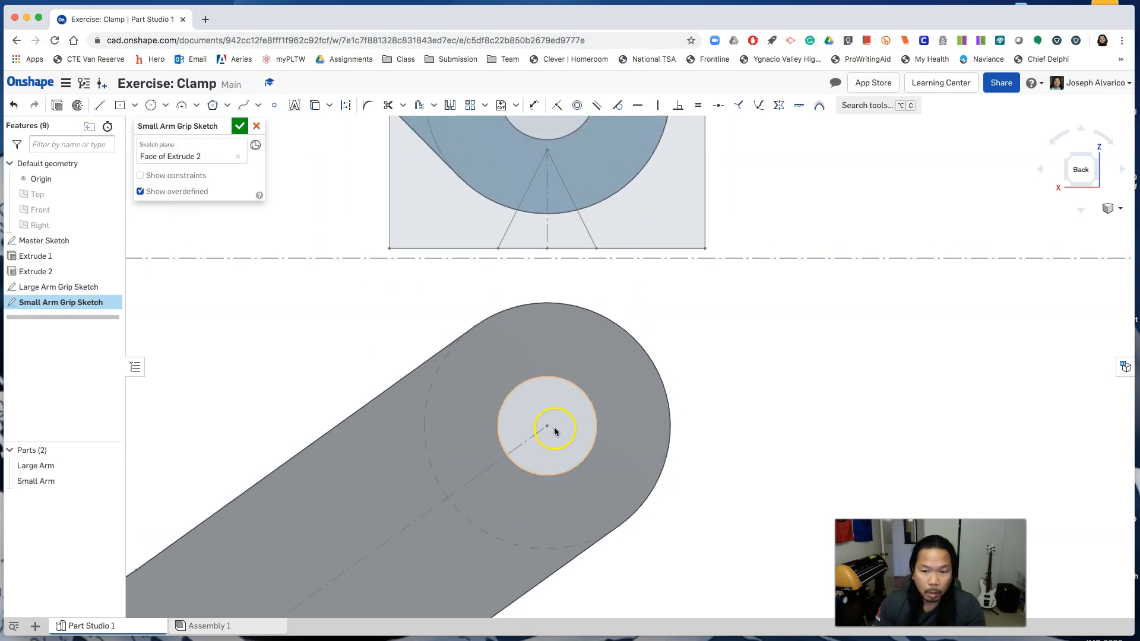
click(134, 107)
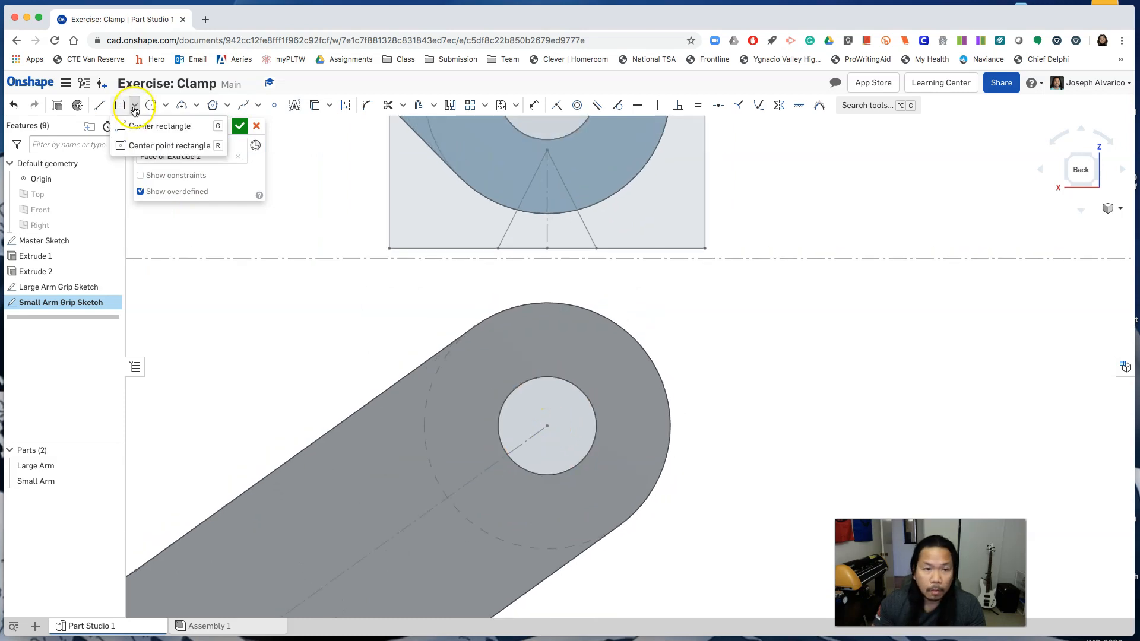
click(143, 149)
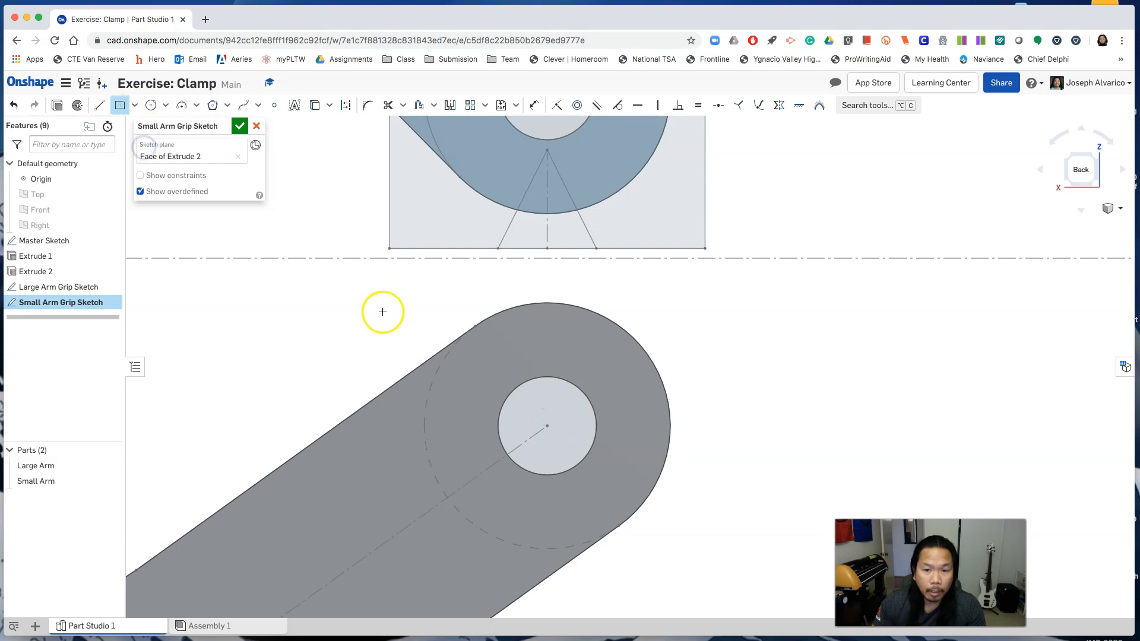
click(546, 426)
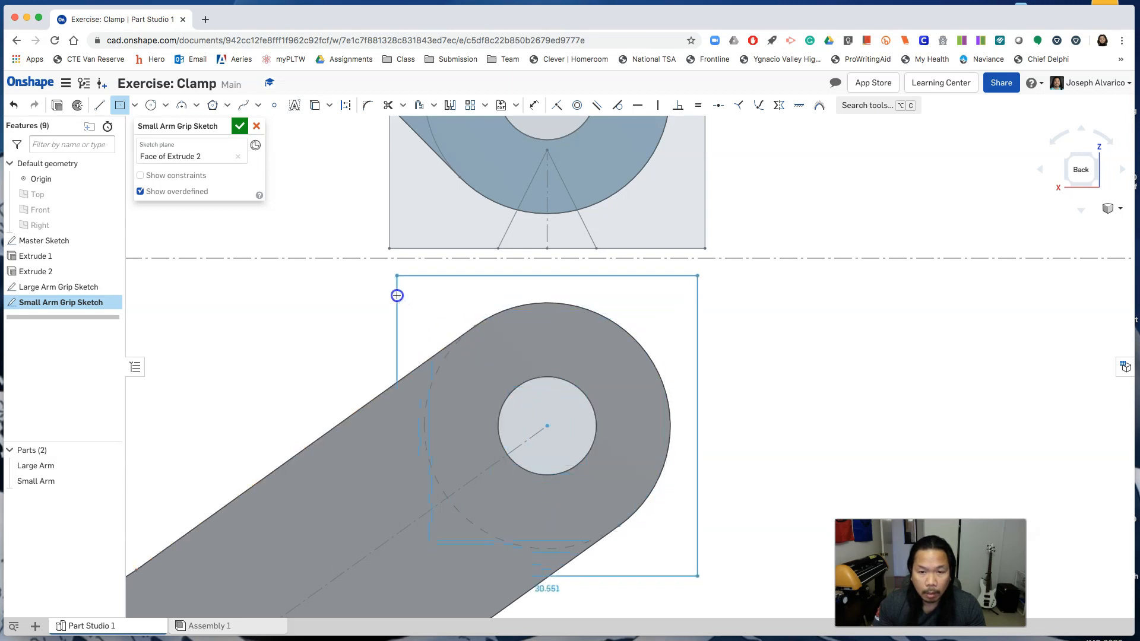
click(391, 291)
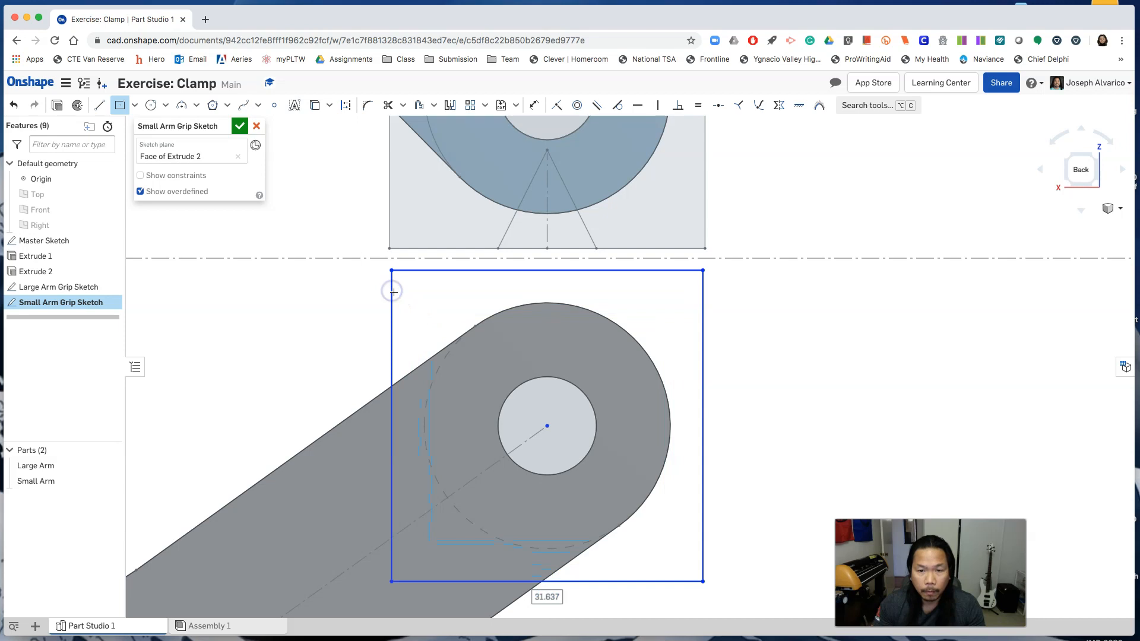
Step: Draw a vertical line about 9 mm long down from the midpoint of the rectangle's upper edge, ending above the pin hole
click(99, 105)
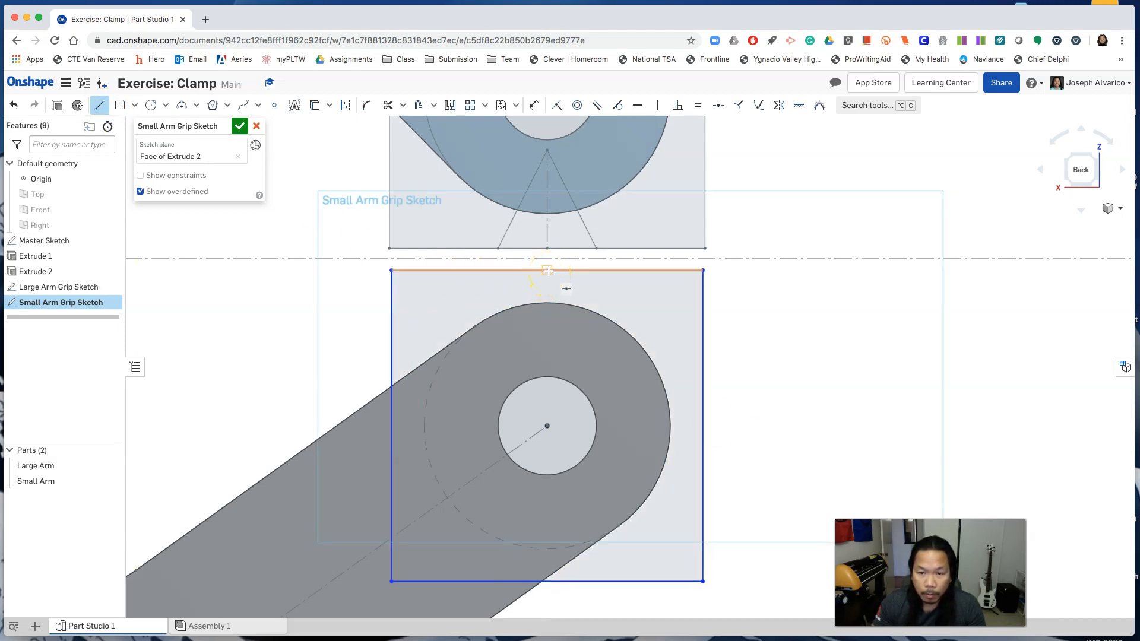
drag(549, 270, 548, 360)
right_click(549, 362)
click(573, 368)
Step: Draw two slanted lines from the rectangle's upper edge to the vertical line's lower endpoint, forming a V-shaped notch
click(100, 105)
mouse_move(607, 270)
mouse_down()
mouse_move(568, 346)
mouse_move(547, 360)
mouse_up()
drag(497, 271, 545, 359)
right_click(446, 286)
click(469, 294)
Step: Convert the notch's vertical centre line to construction and project the 10 mm pin hole circle into the sketch
click(547, 286)
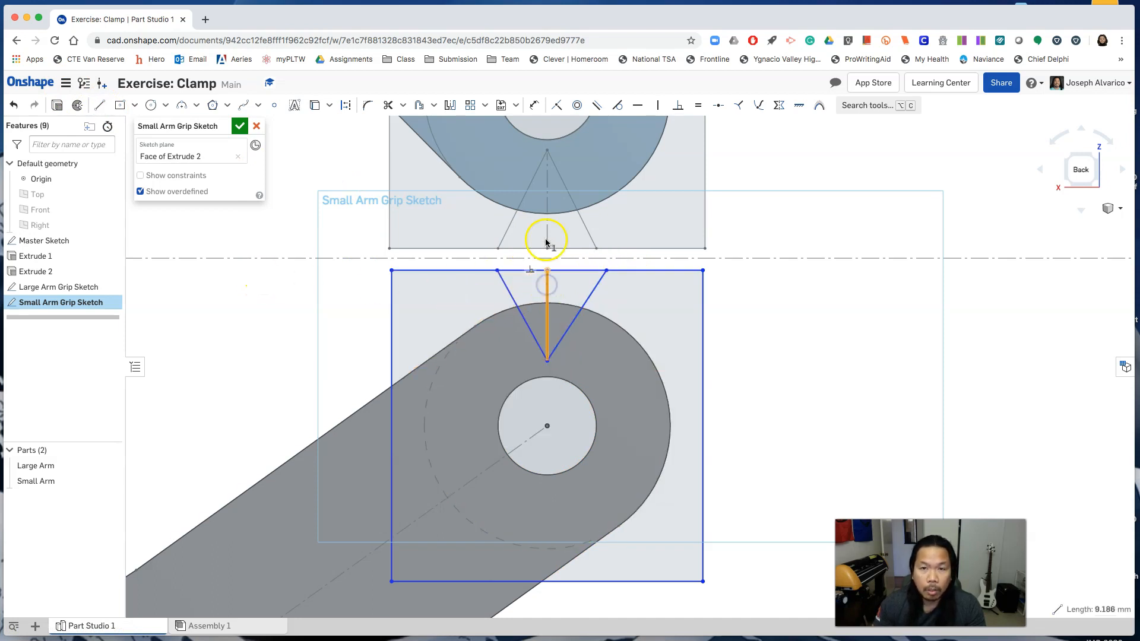
click(344, 105)
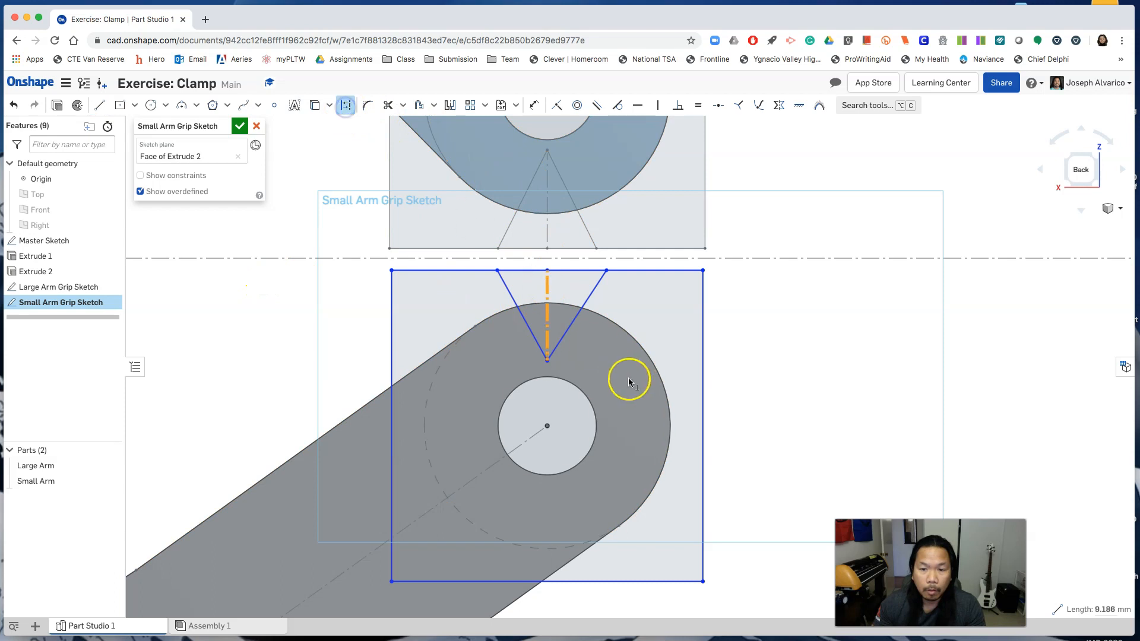
click(593, 406)
click(794, 395)
click(600, 399)
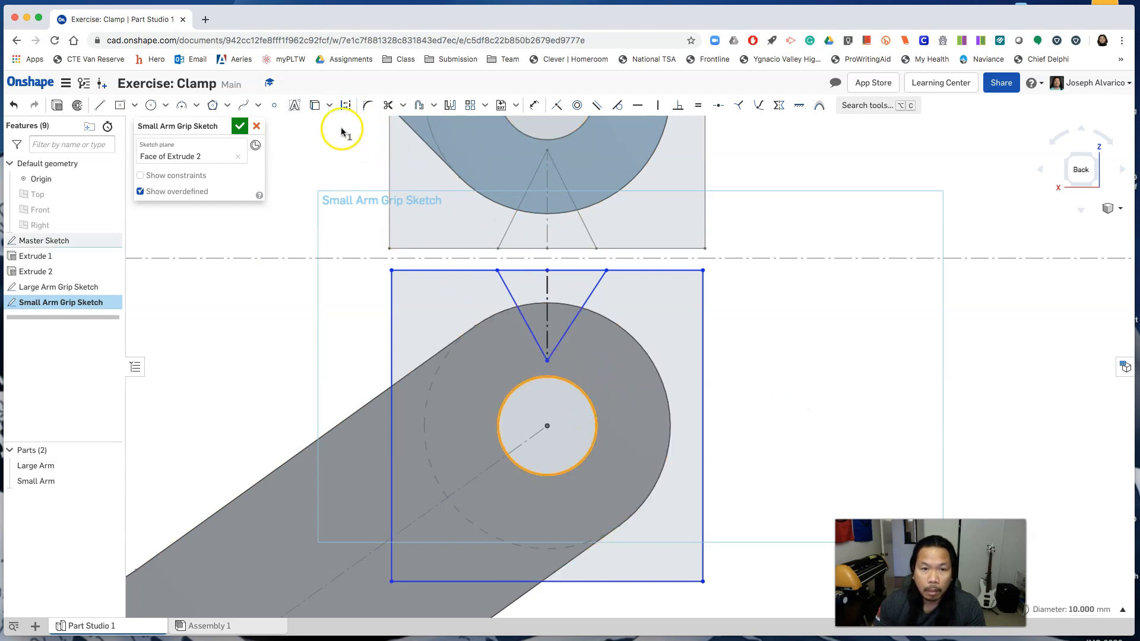
click(312, 106)
click(785, 360)
Step: Apply an Equal constraint to the rectangle's four sides and the lower edge of the large arm grip's square
click(703, 380)
click(668, 272)
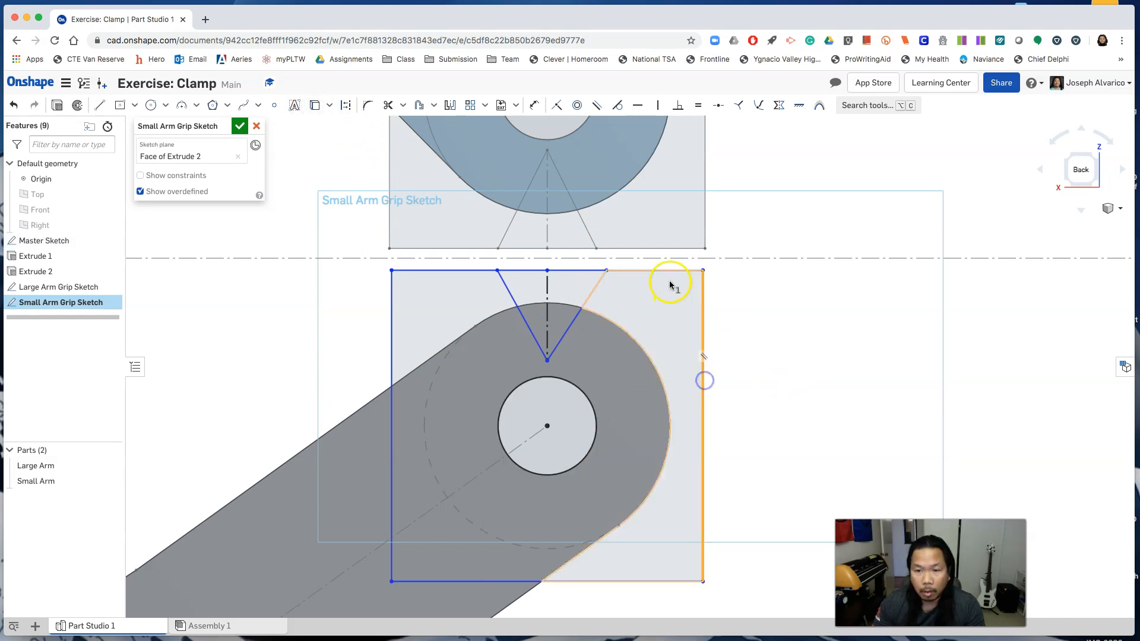
click(393, 323)
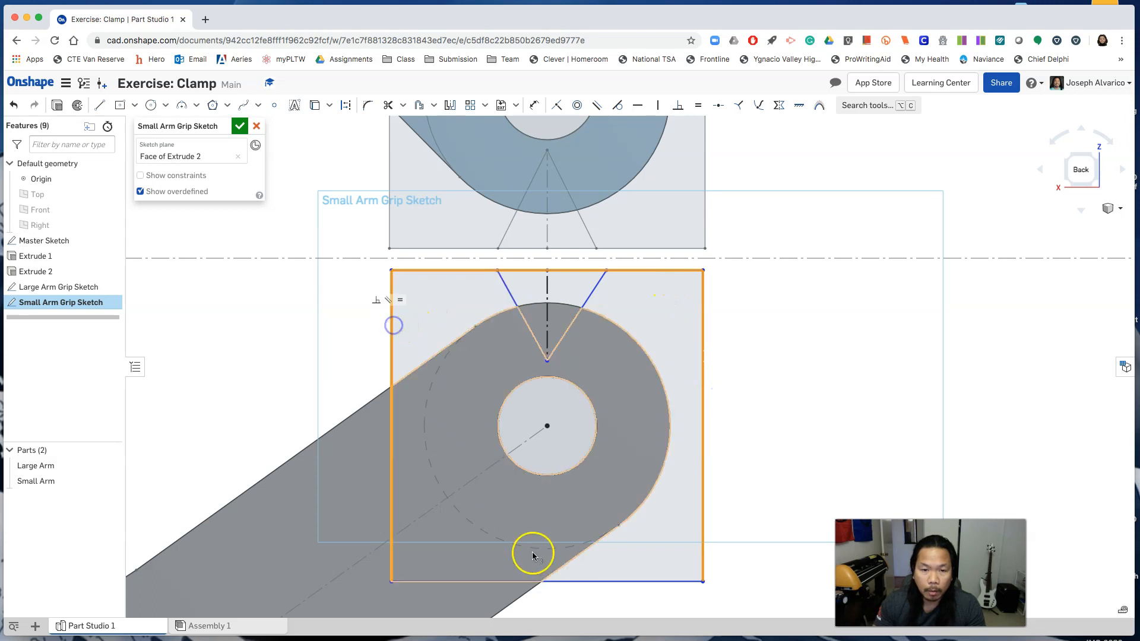
click(599, 583)
click(675, 288)
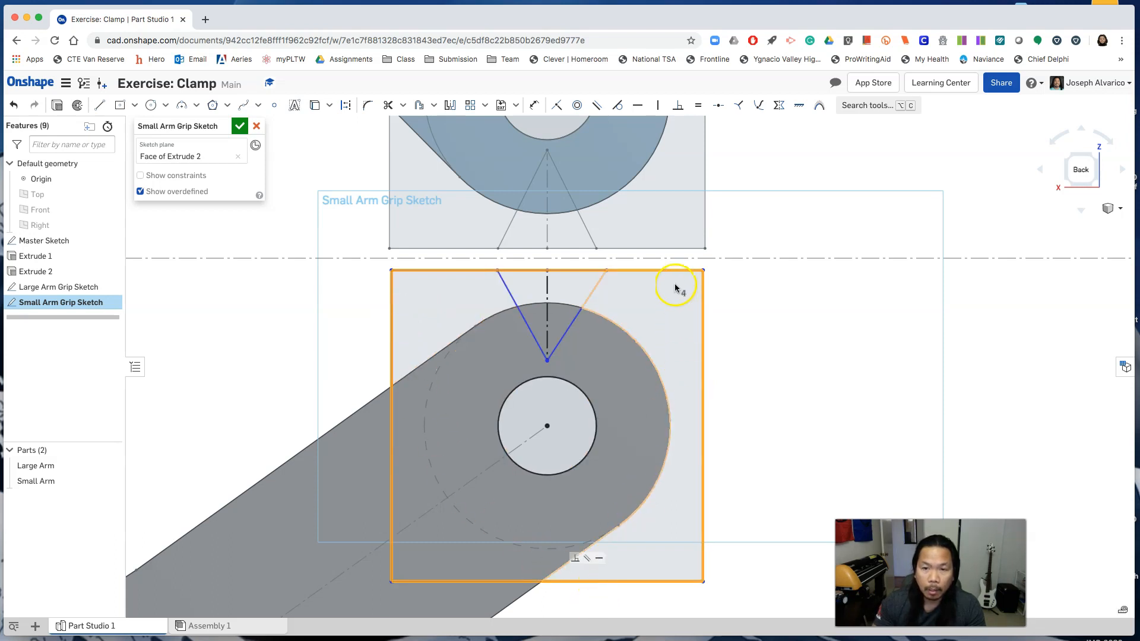
scroll(694, 292, down, 2)
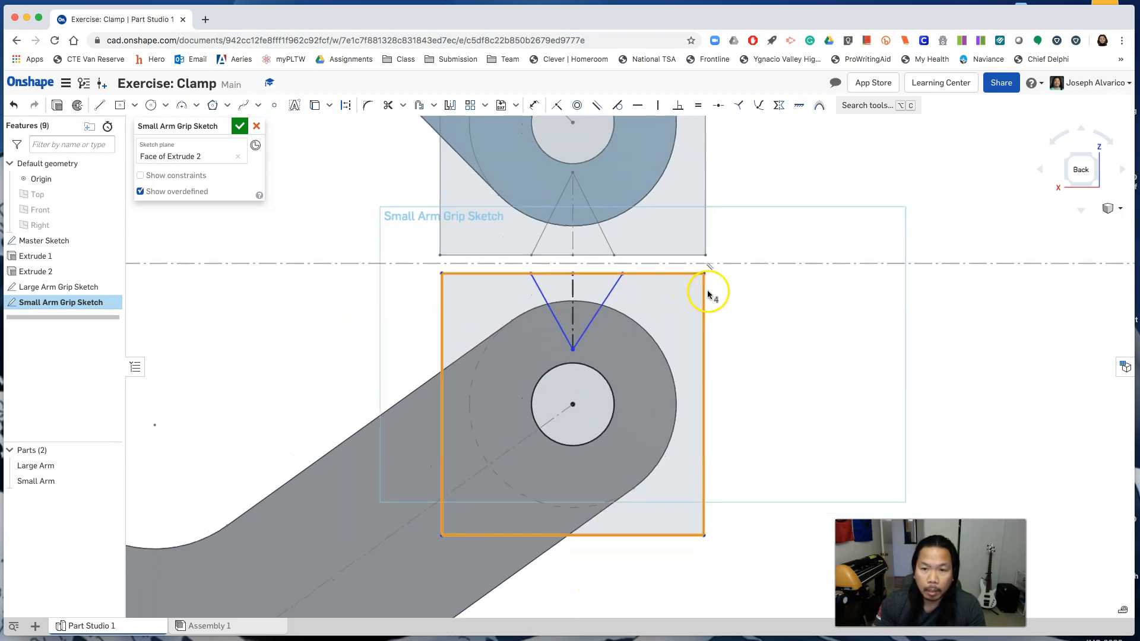
click(673, 256)
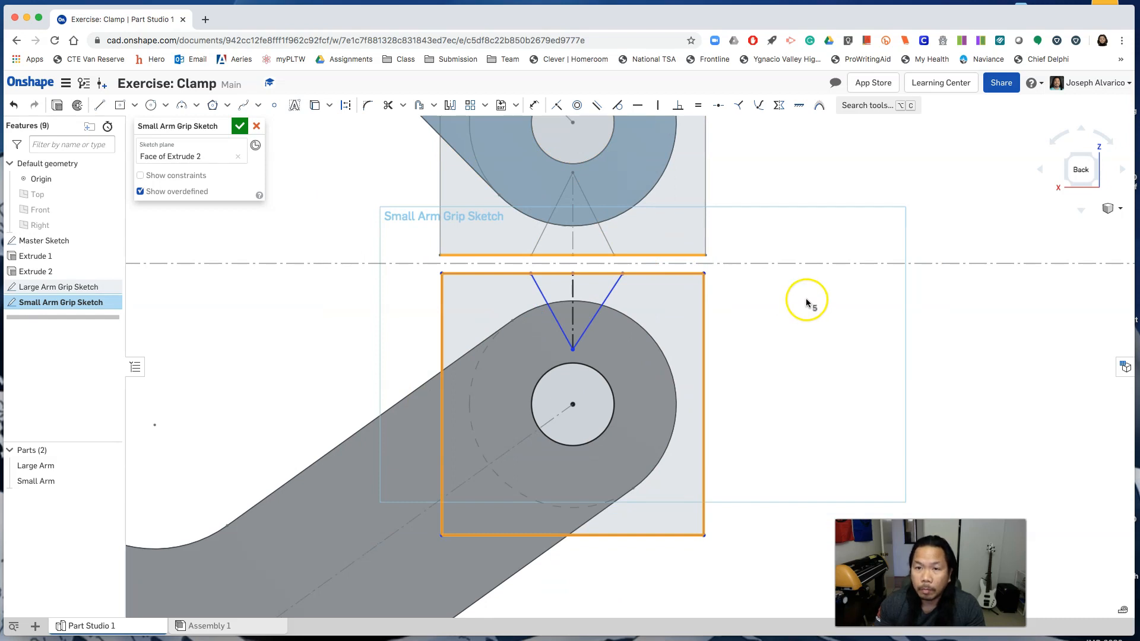
click(699, 107)
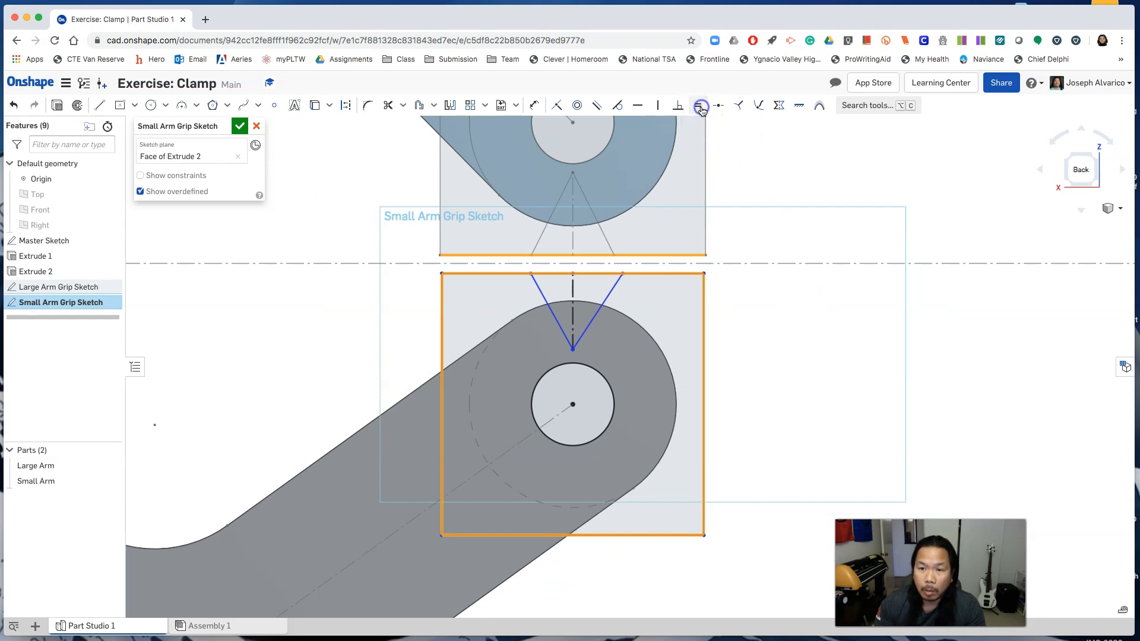
Step: Apply an Equal constraint to the V notch's two slanted sides and a slanted side of the large arm grip's triangle
click(548, 302)
click(613, 292)
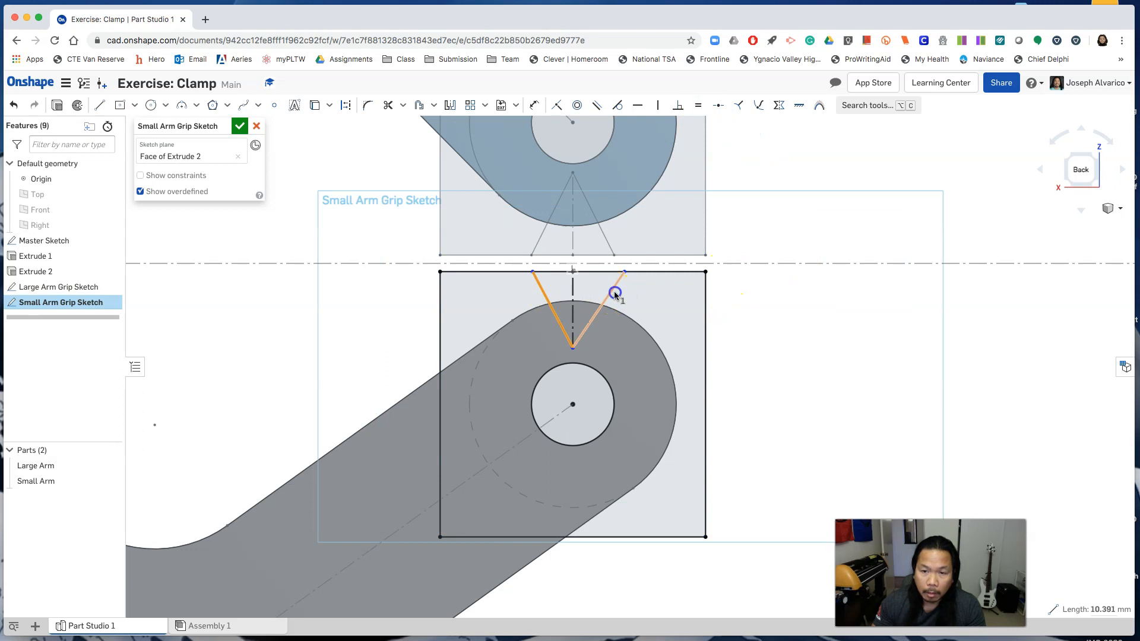
click(610, 241)
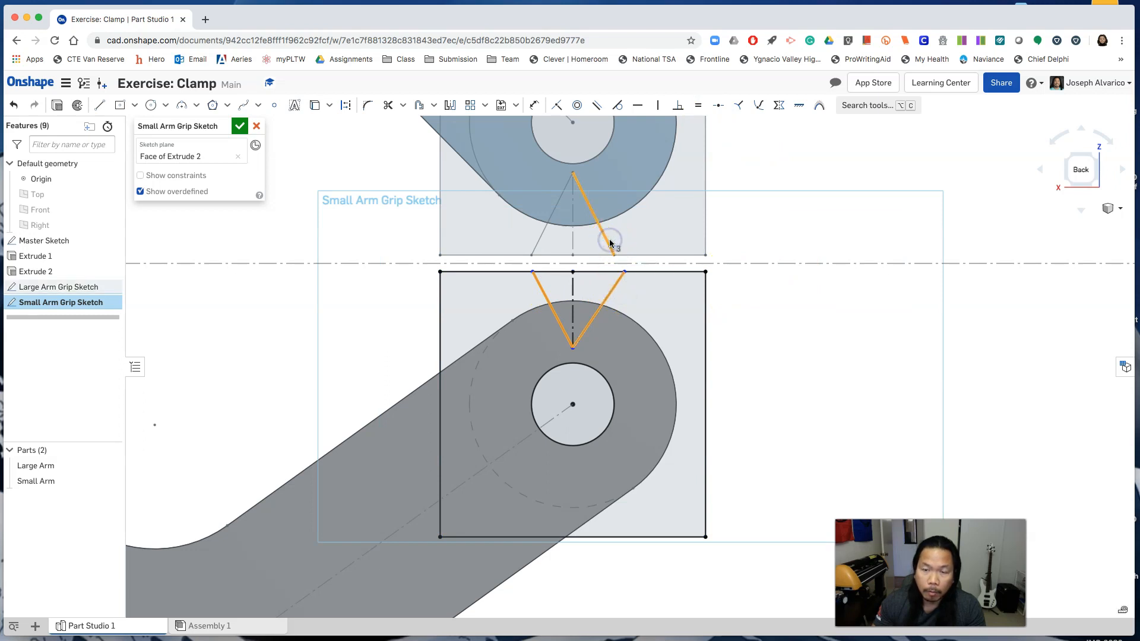
click(699, 108)
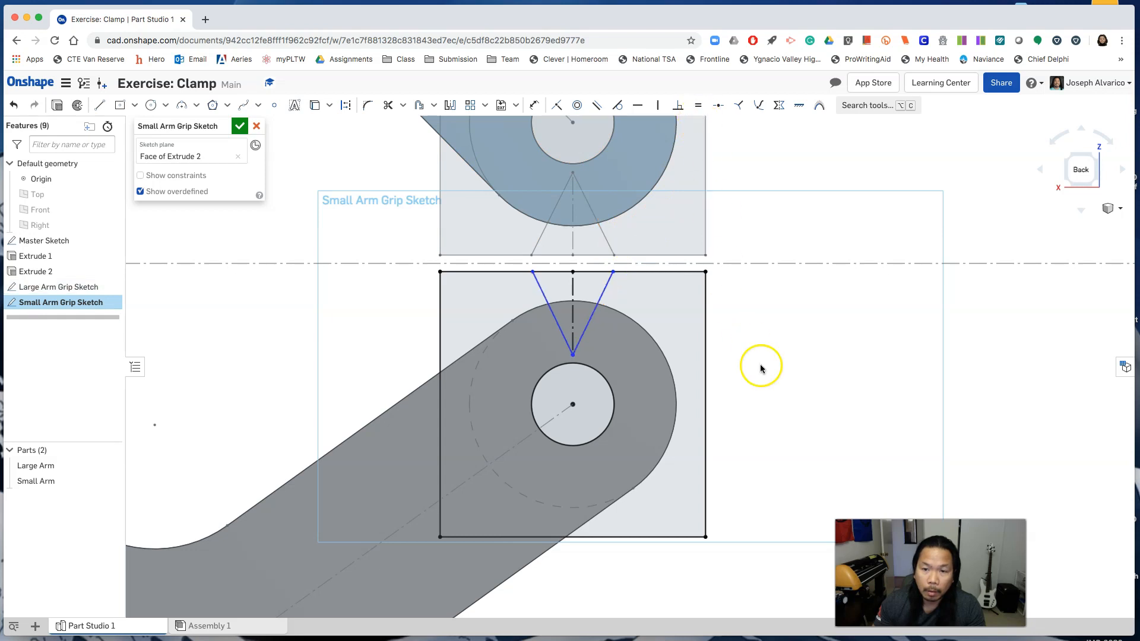
Step: Apply an Equal constraint to the vertical centre lines of both grip notches and accept the Small Arm Grip Sketch
click(573, 243)
click(573, 245)
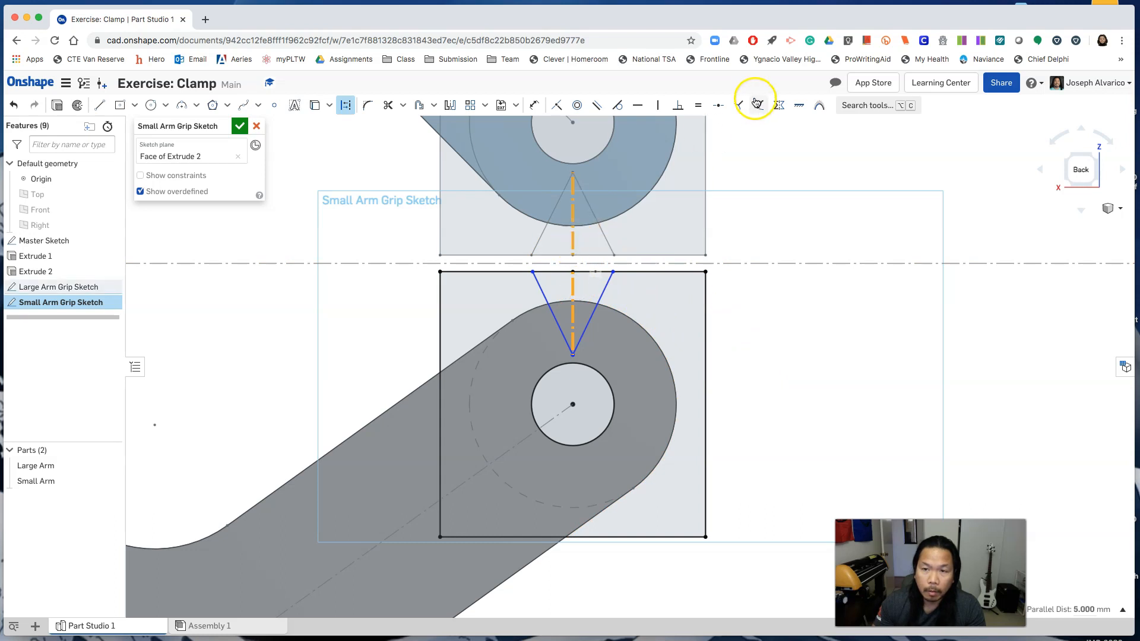
click(697, 107)
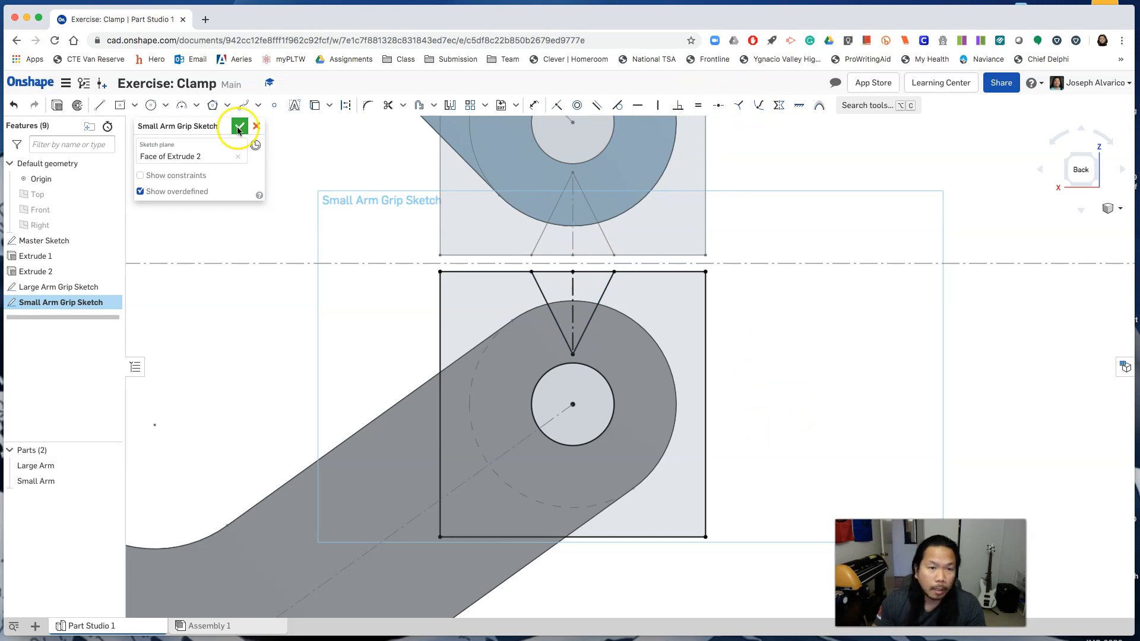
click(238, 128)
Step: Create an offset plane 25 mm from the large arm's front face, flipped toward the small arm's side
click(1120, 208)
click(1073, 229)
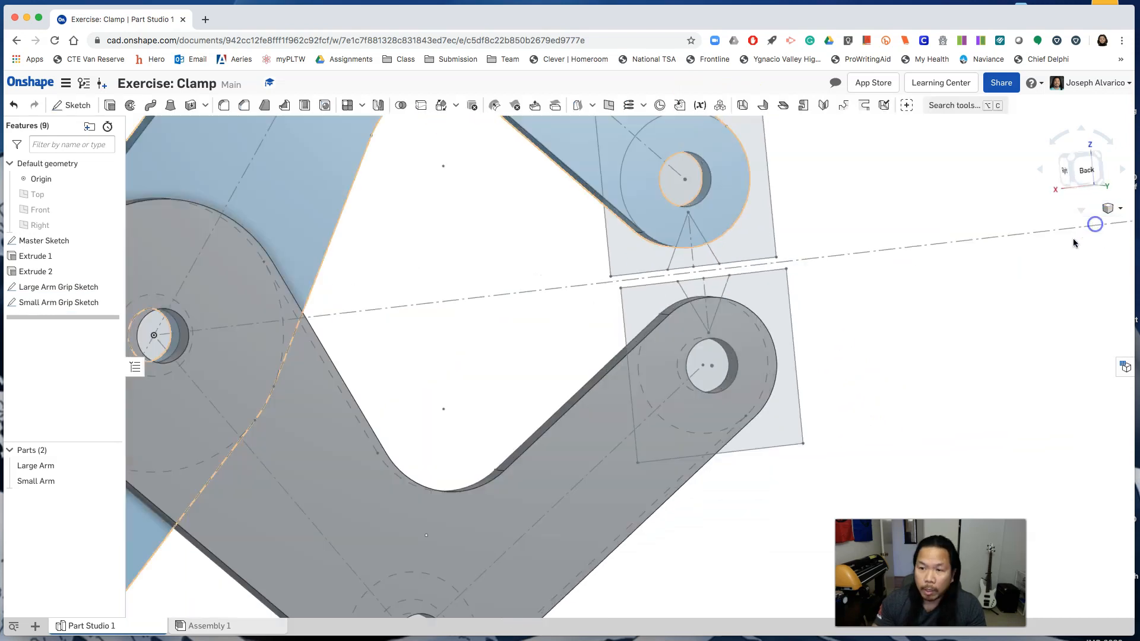
middle_drag(838, 365, 654, 333)
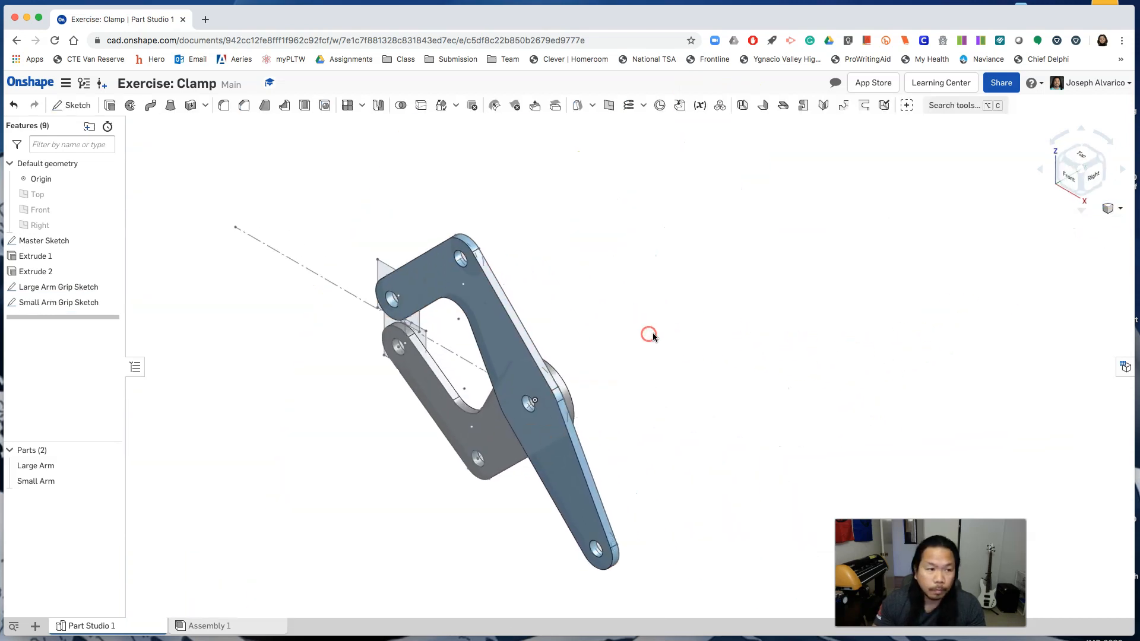
scroll(654, 334, up, 4)
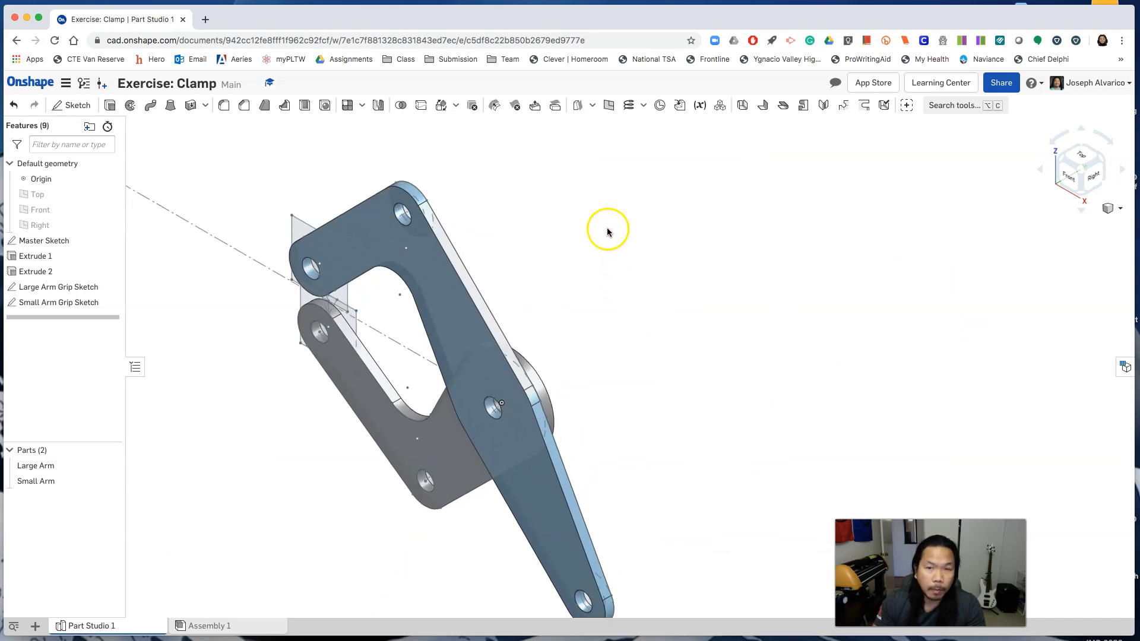
click(608, 111)
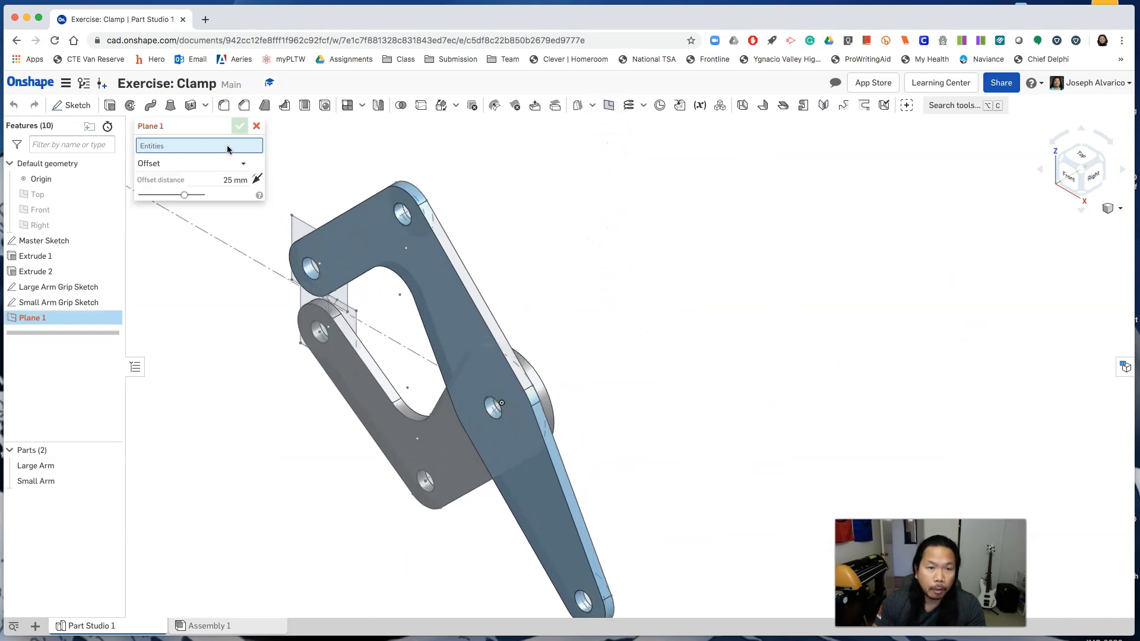
click(402, 270)
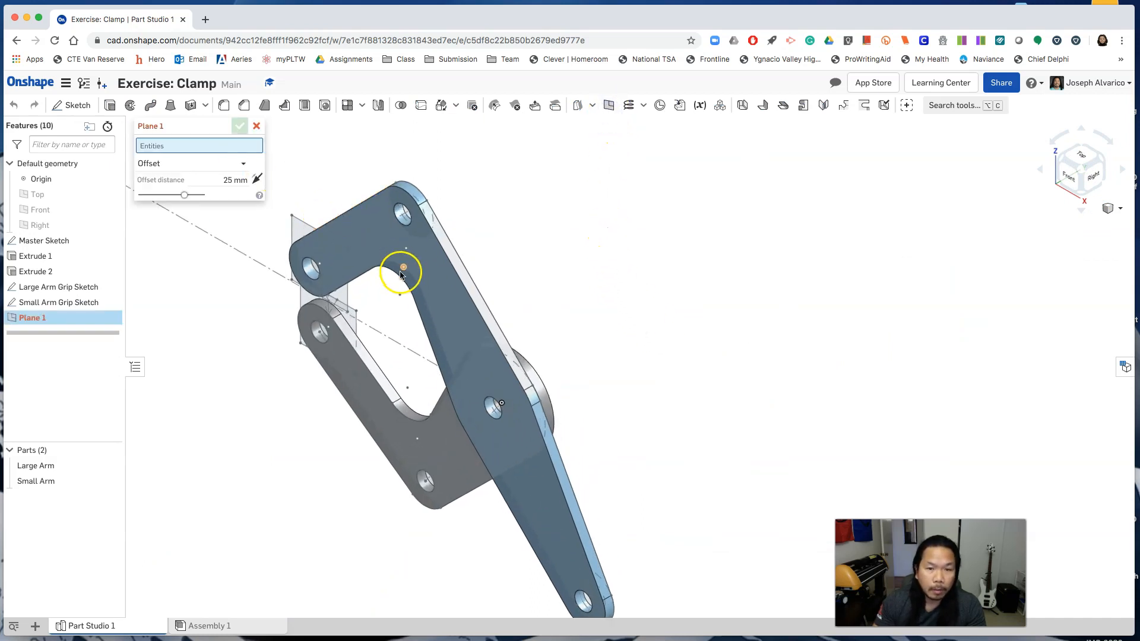
click(448, 319)
click(225, 191)
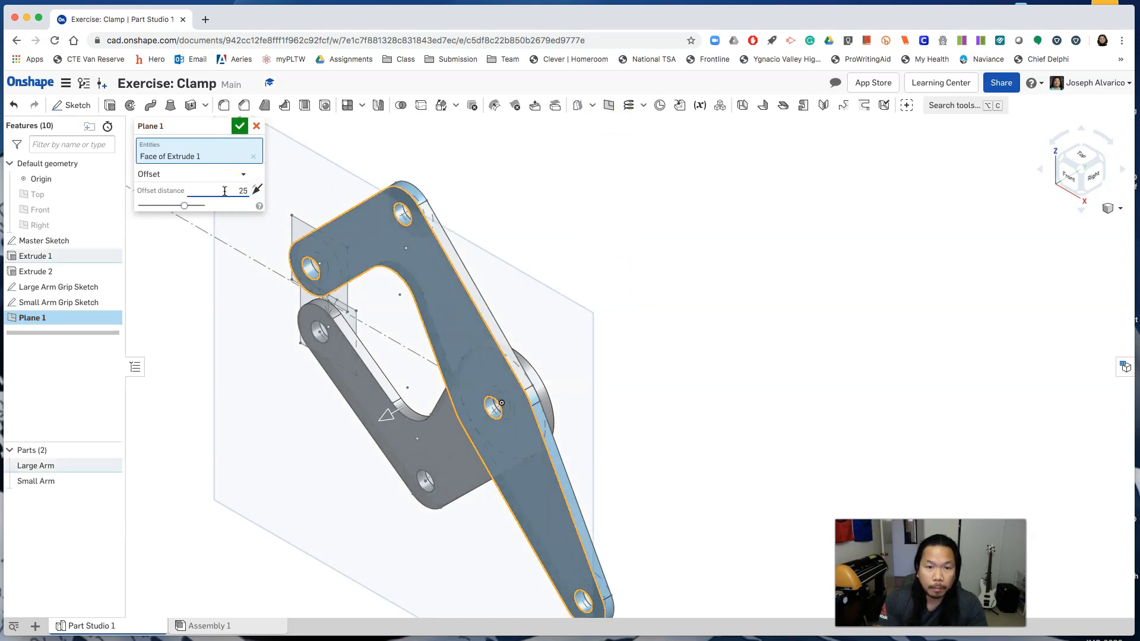
right_drag(638, 321, 622, 319)
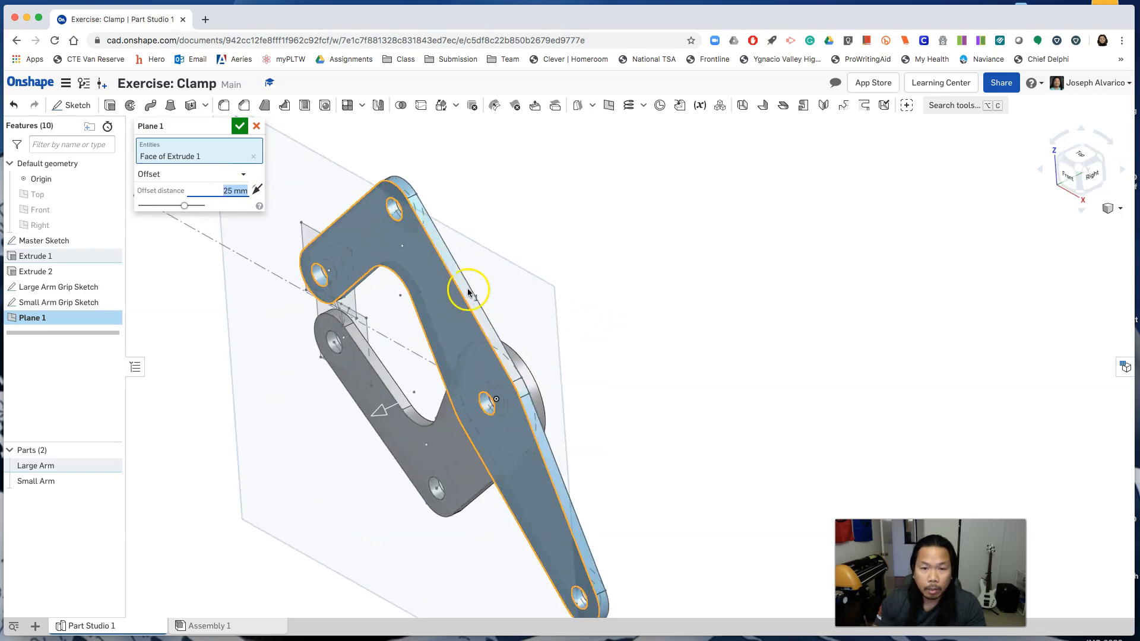
click(259, 190)
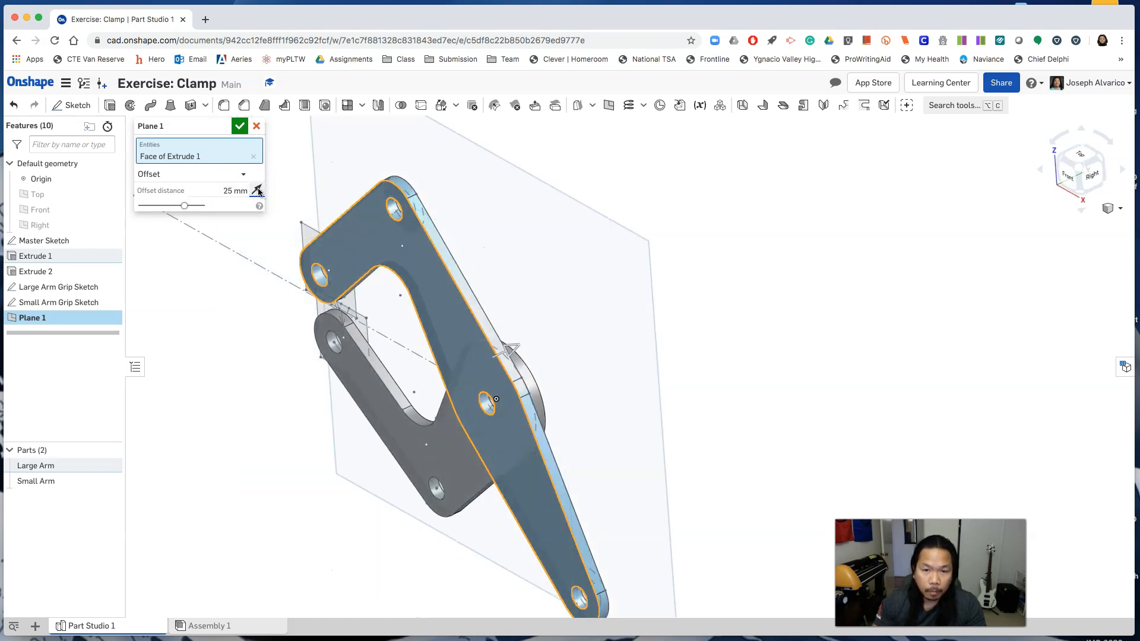
mouse_move(686, 323)
right_down()
mouse_move(646, 326)
mouse_move(701, 312)
right_up()
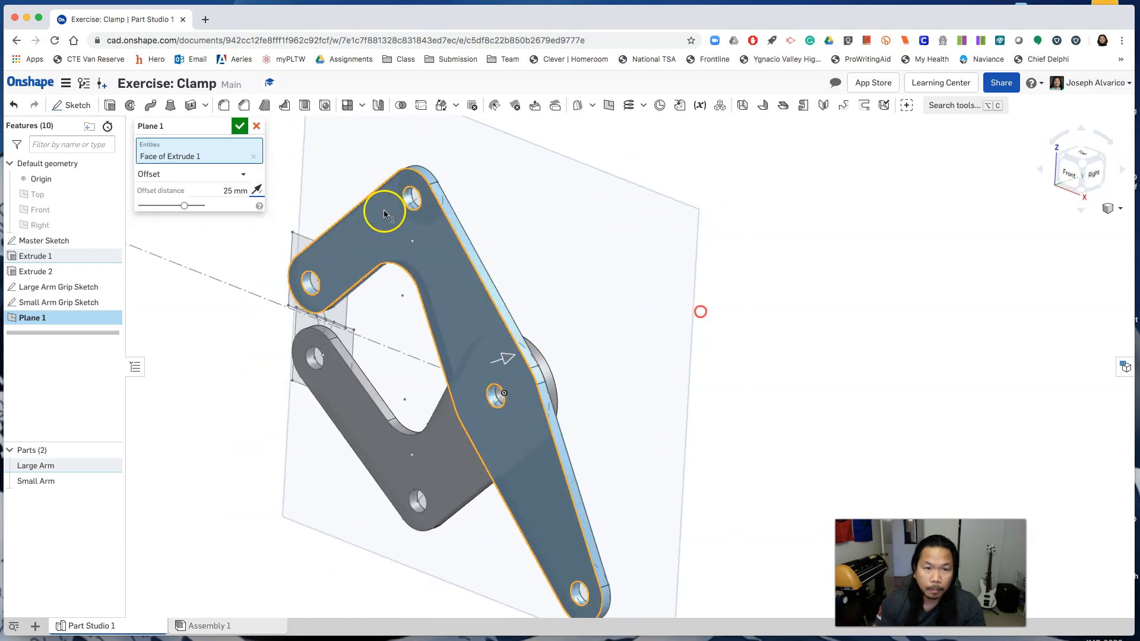
Step: Name the new plane Midplane and accept it
click(223, 125)
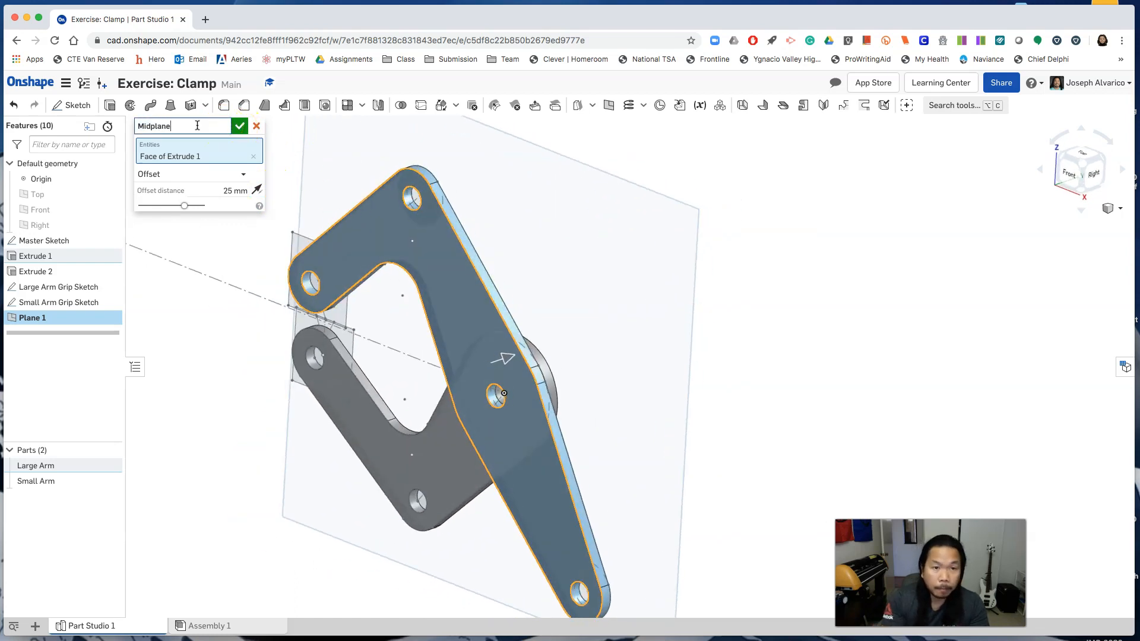
key(Return)
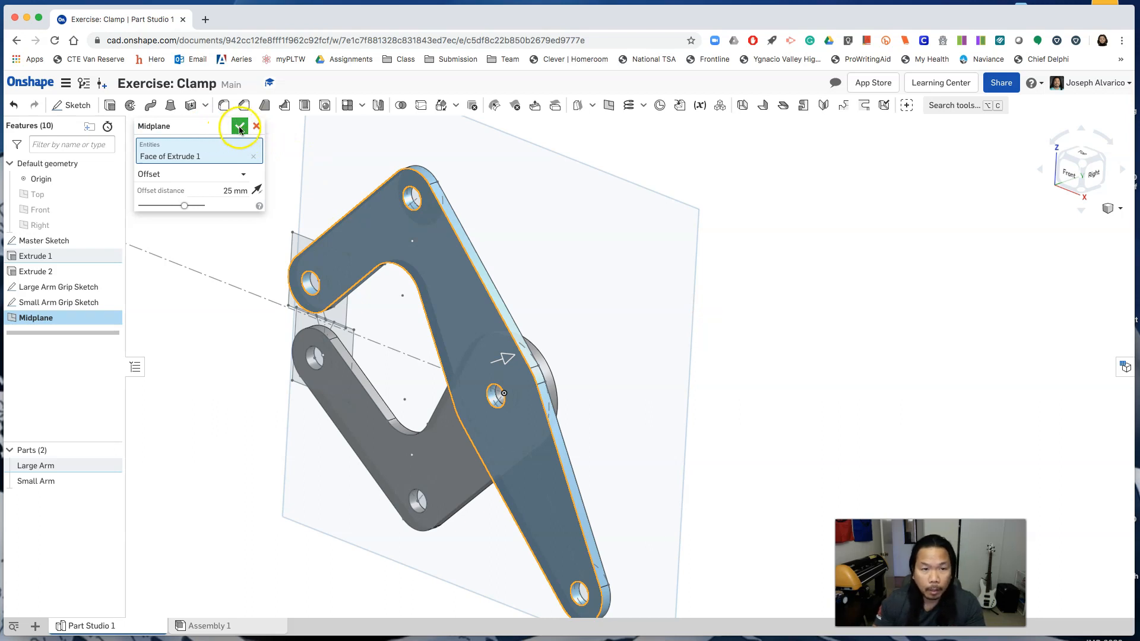
click(240, 127)
key(f)
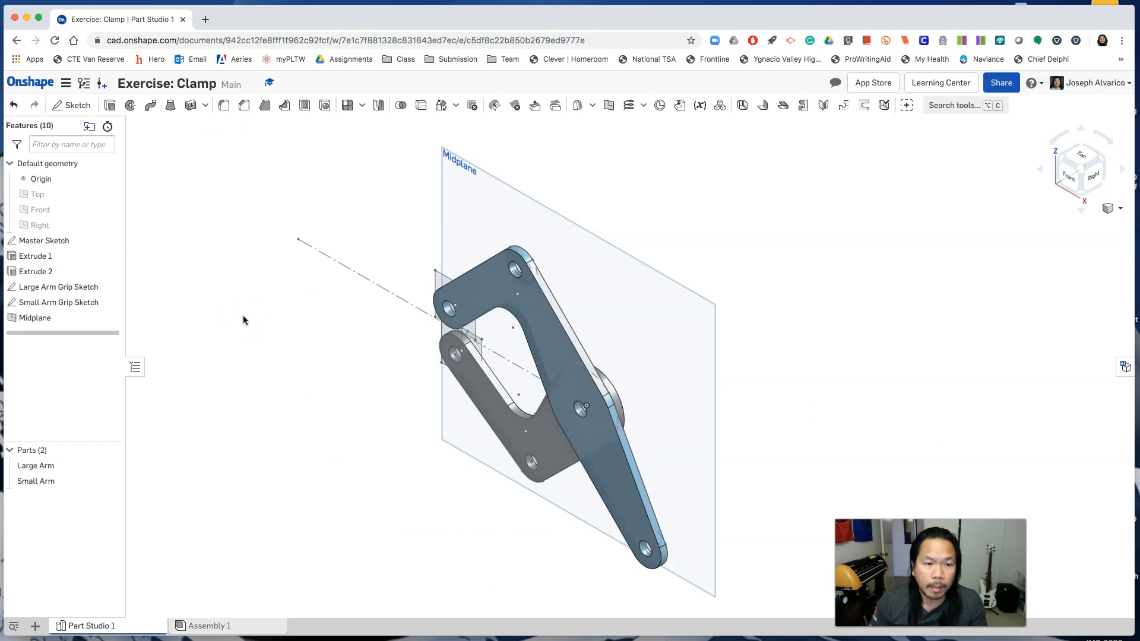
Step: Hide the Large Arm Grip Sketch, the Small Arm Grip Sketch and both arm parts to expose the Master Sketch
click(110, 289)
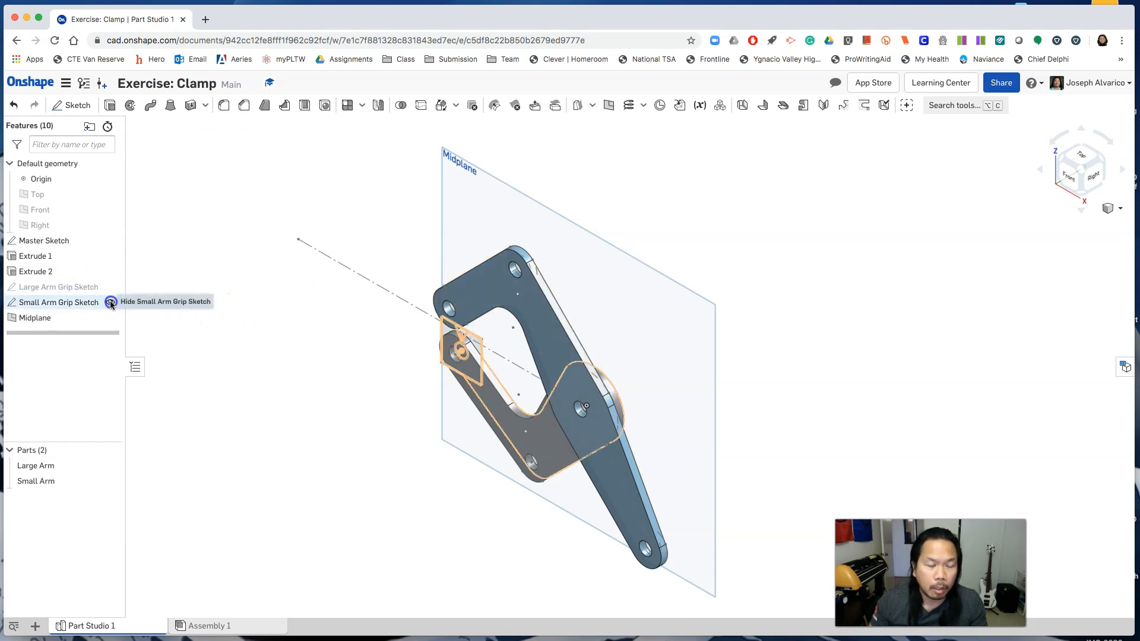
click(111, 303)
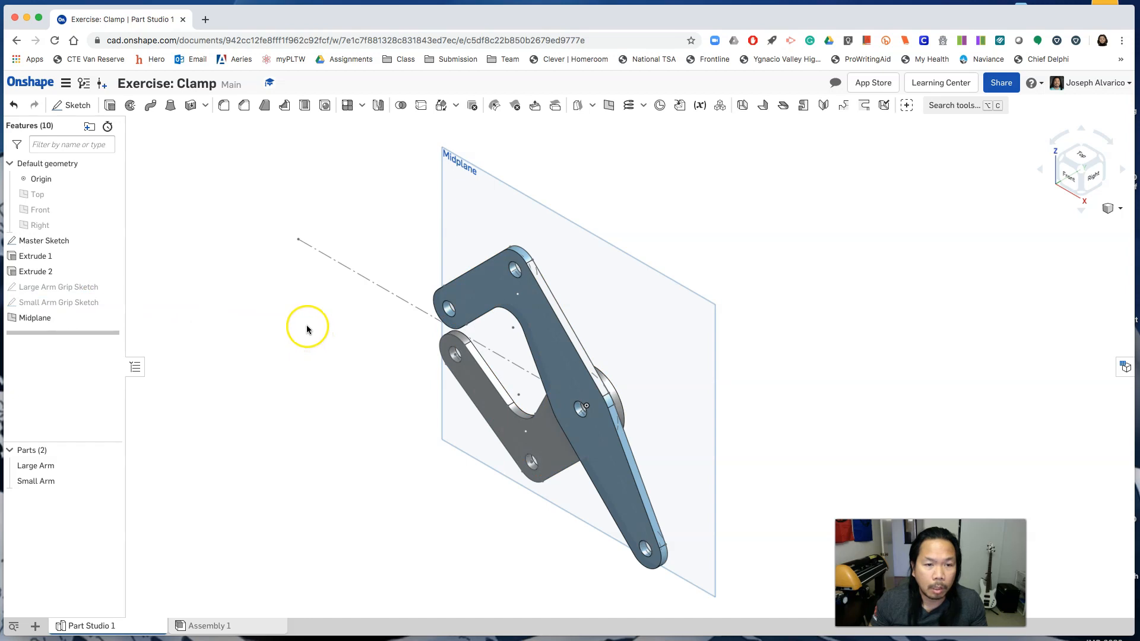
scroll(376, 355, up, 5)
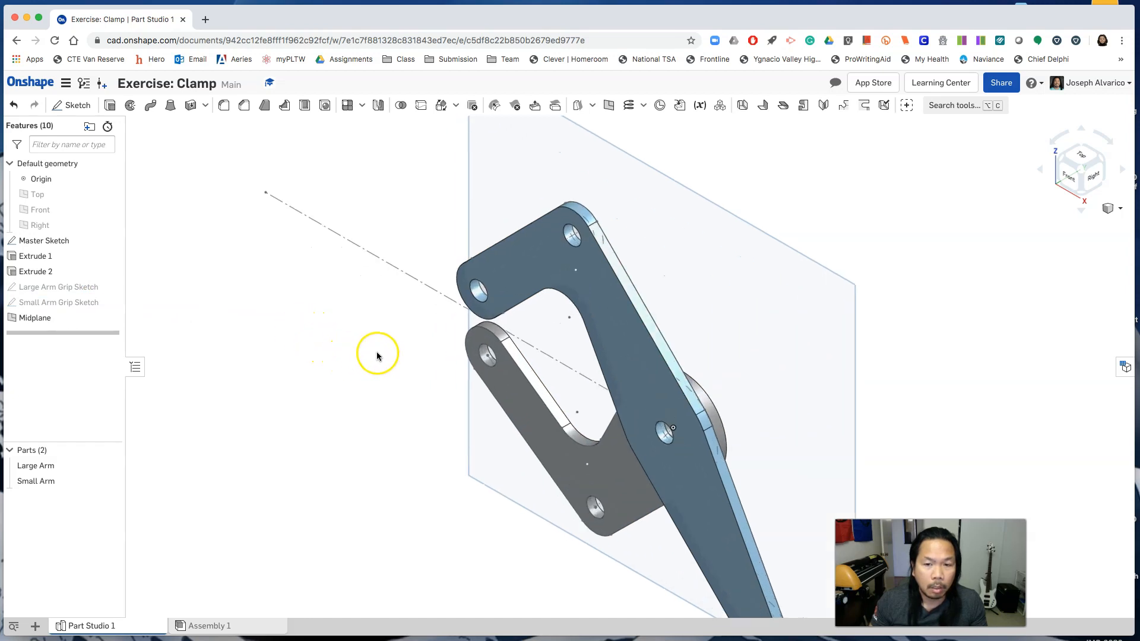
middle_drag(270, 333, 254, 333)
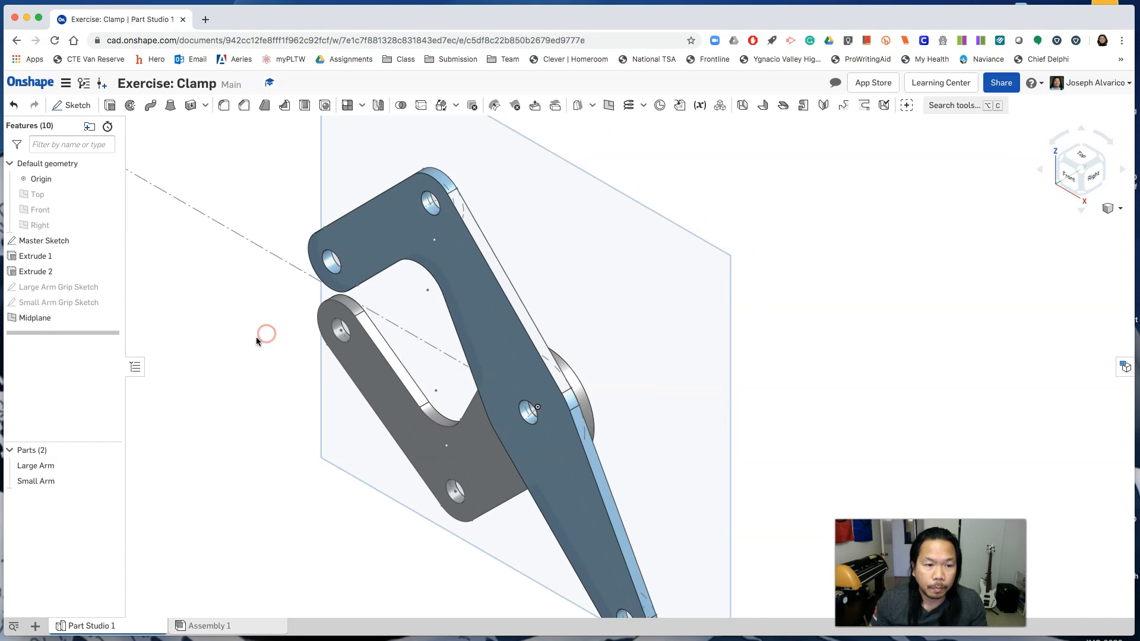
click(111, 482)
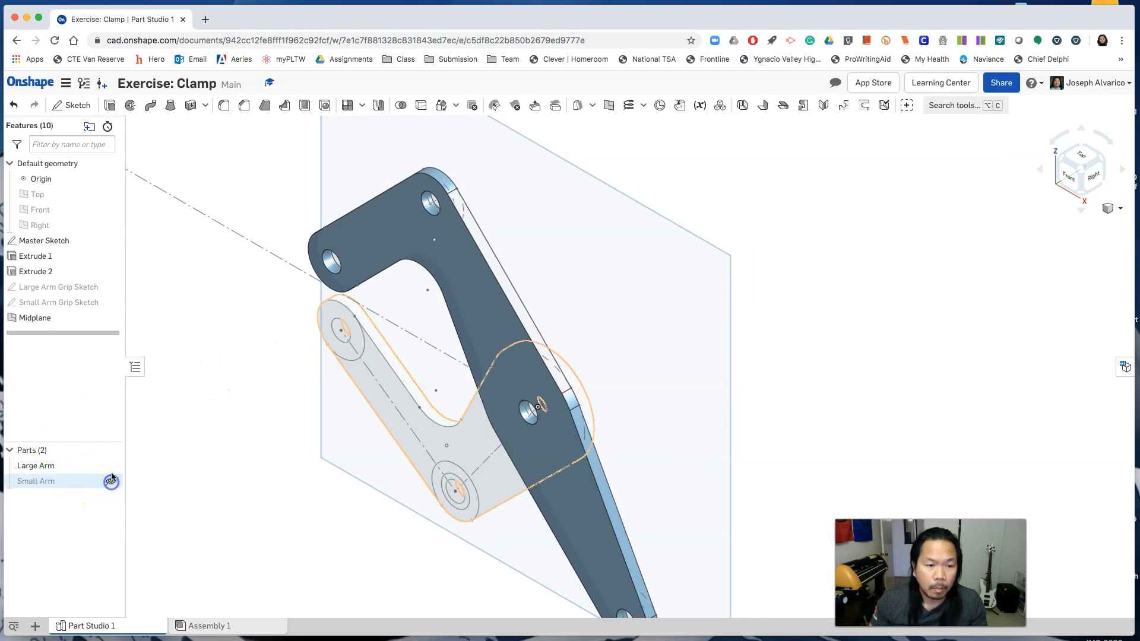
click(111, 466)
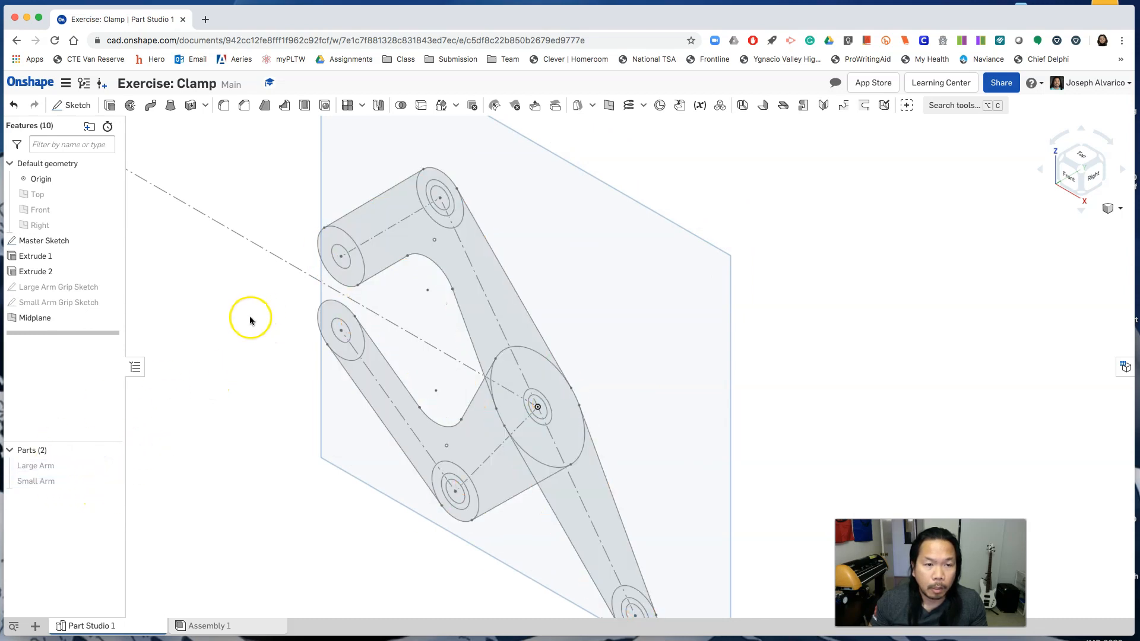
Step: Extrude the Master Sketch's inner concentric circle regions at the large arm's upper corner and central pivot as new parts, in the opposite direction
scroll(234, 301, up, 2)
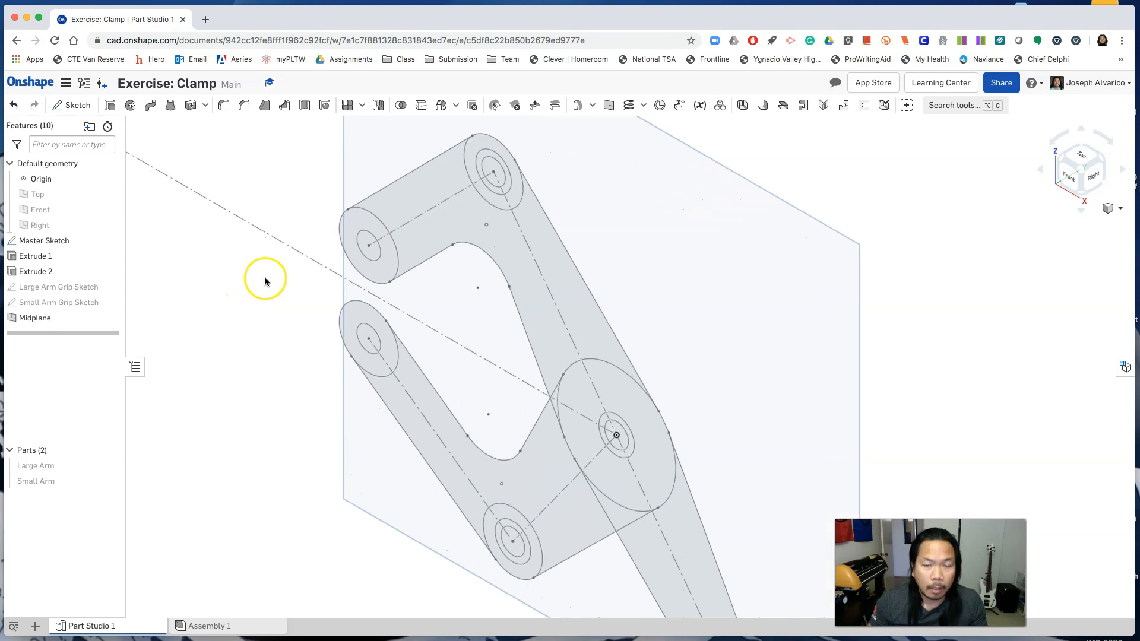
middle_drag(265, 280, 112, 338)
scroll(442, 276, up, 3)
middle_drag(437, 275, 476, 319)
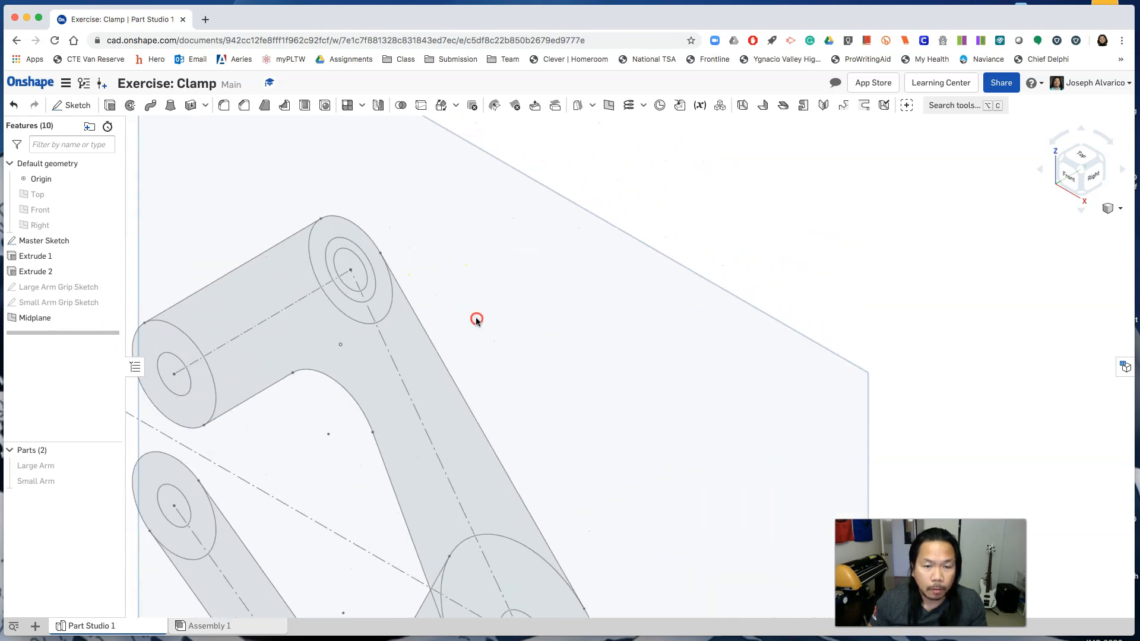
scroll(476, 320, up, 2)
click(344, 303)
click(330, 285)
middle_drag(659, 511, 539, 303)
scroll(545, 362, down, 1)
click(407, 471)
scroll(496, 344, down, 3)
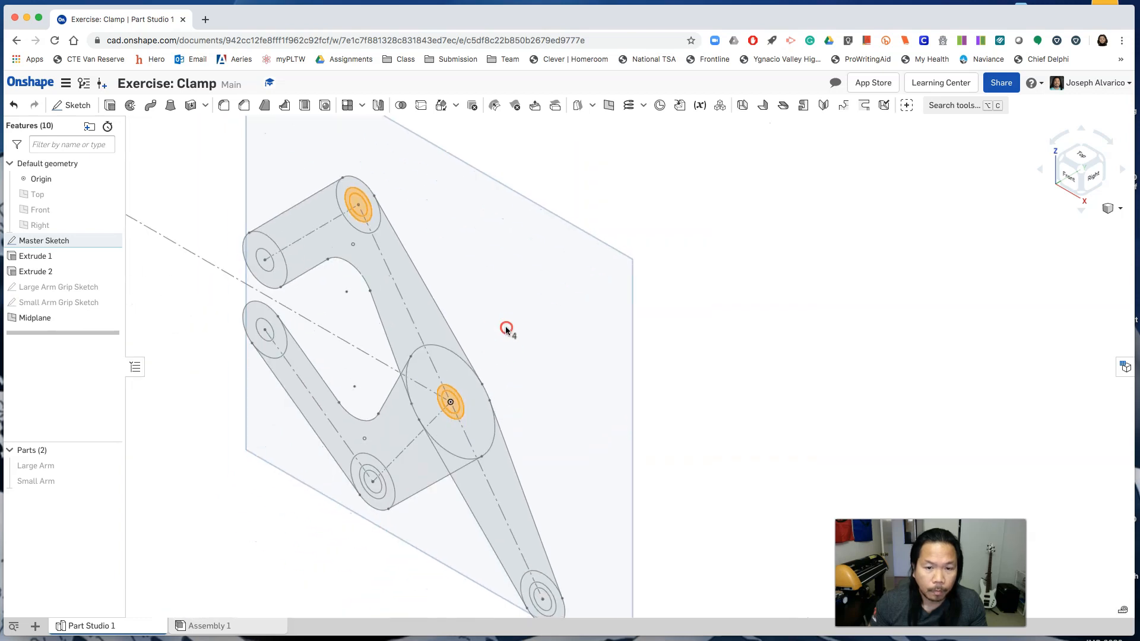
click(112, 107)
click(166, 144)
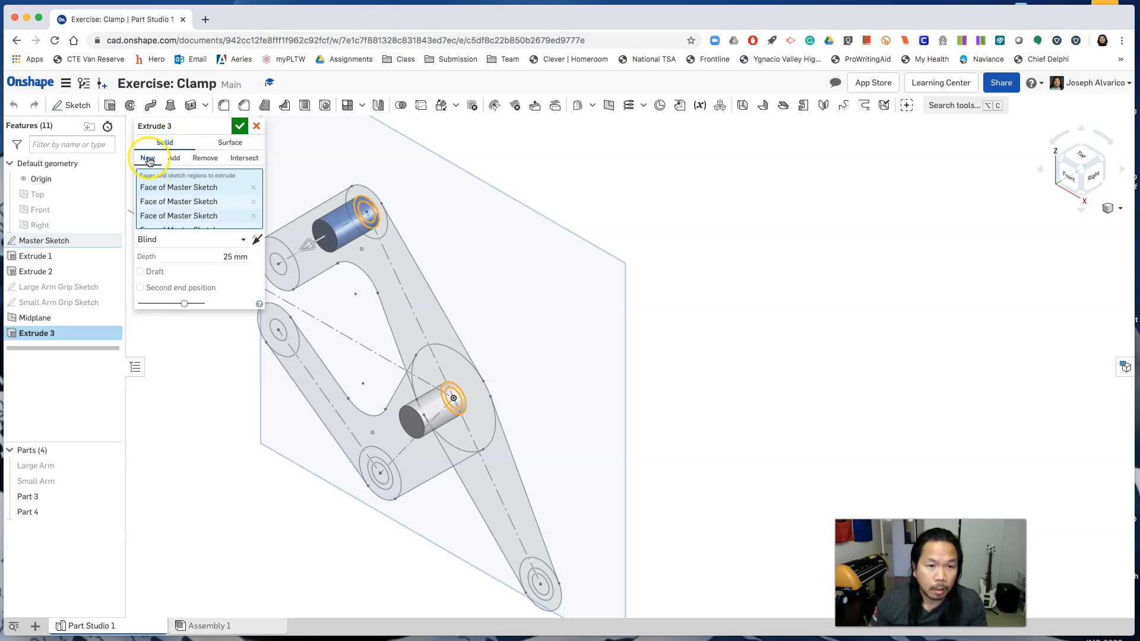
click(255, 241)
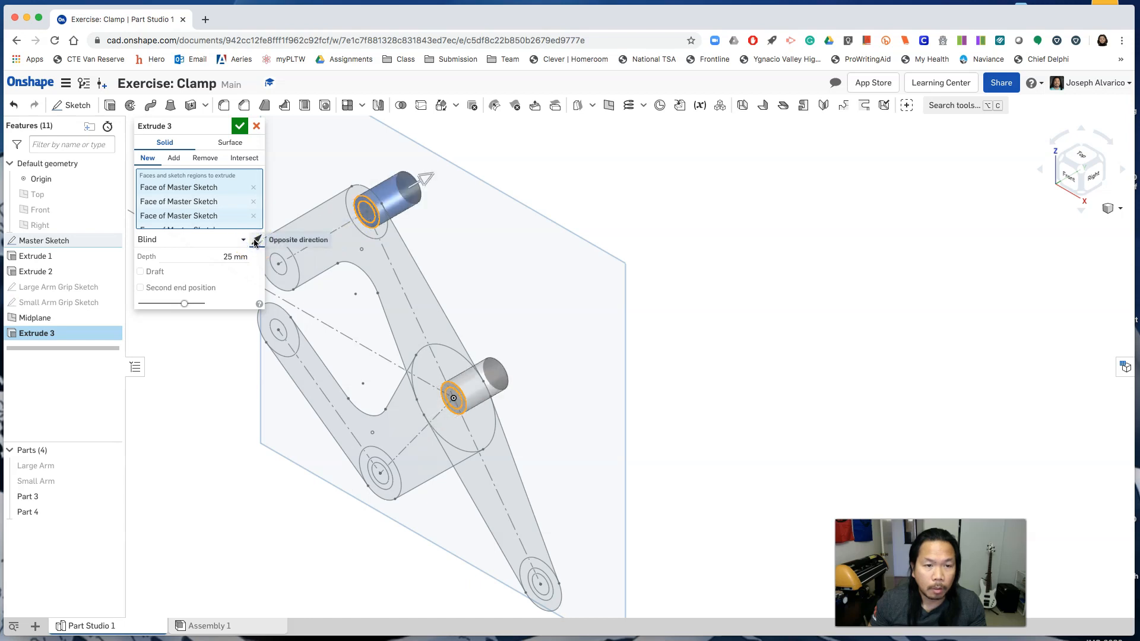
Step: Set the pin extrusion to end up to face, with the Midplane as its end face
click(171, 241)
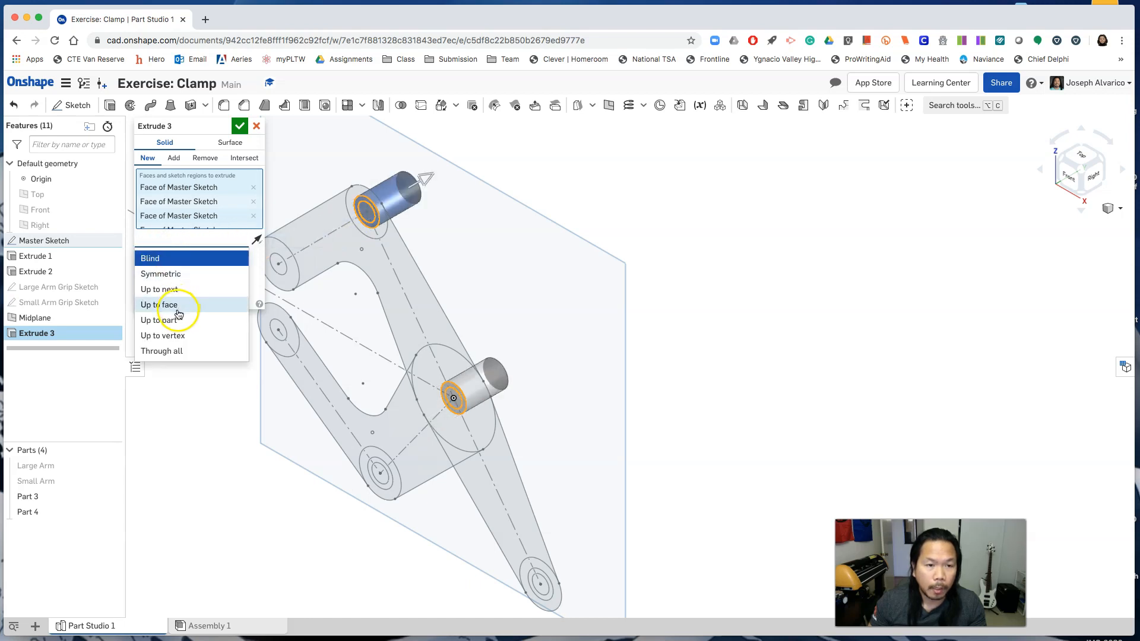
click(177, 305)
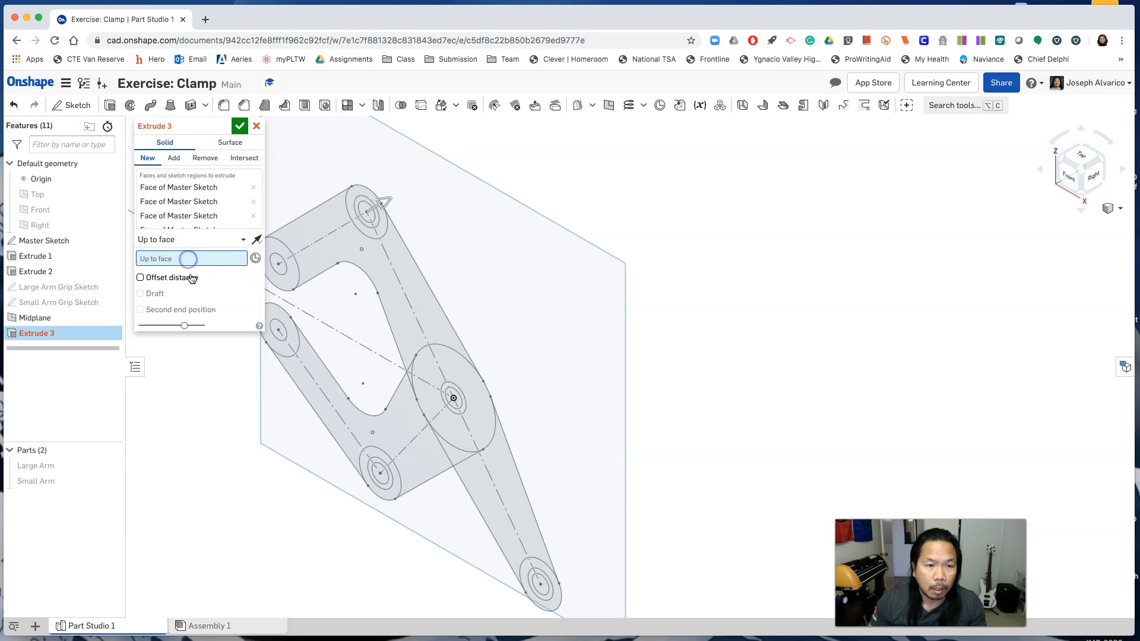
scroll(492, 248, down, 3)
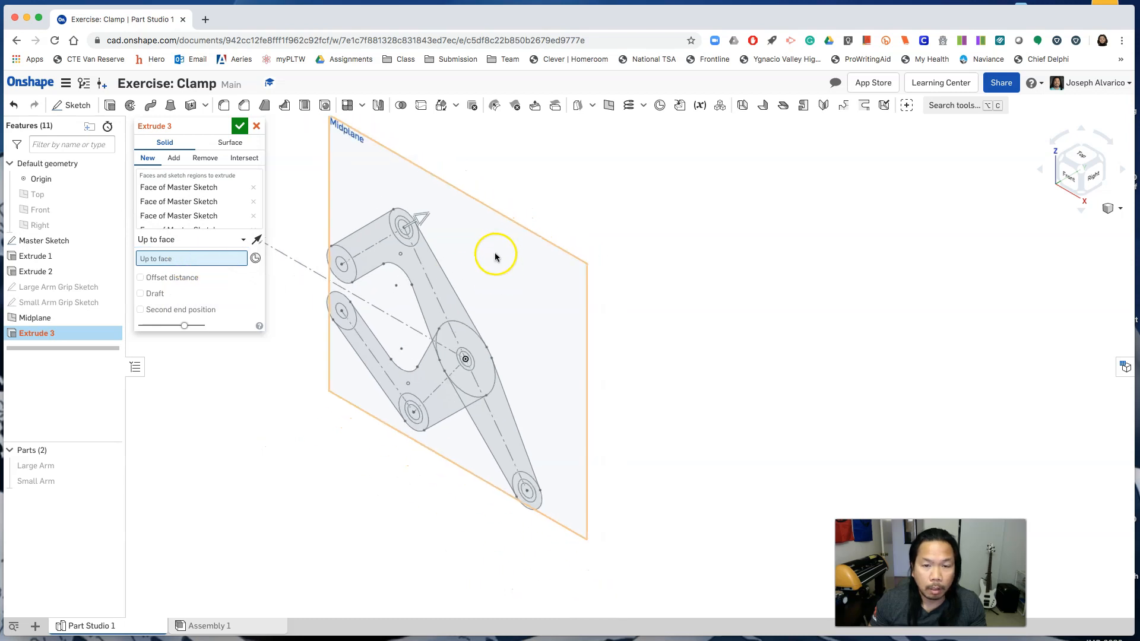
click(506, 308)
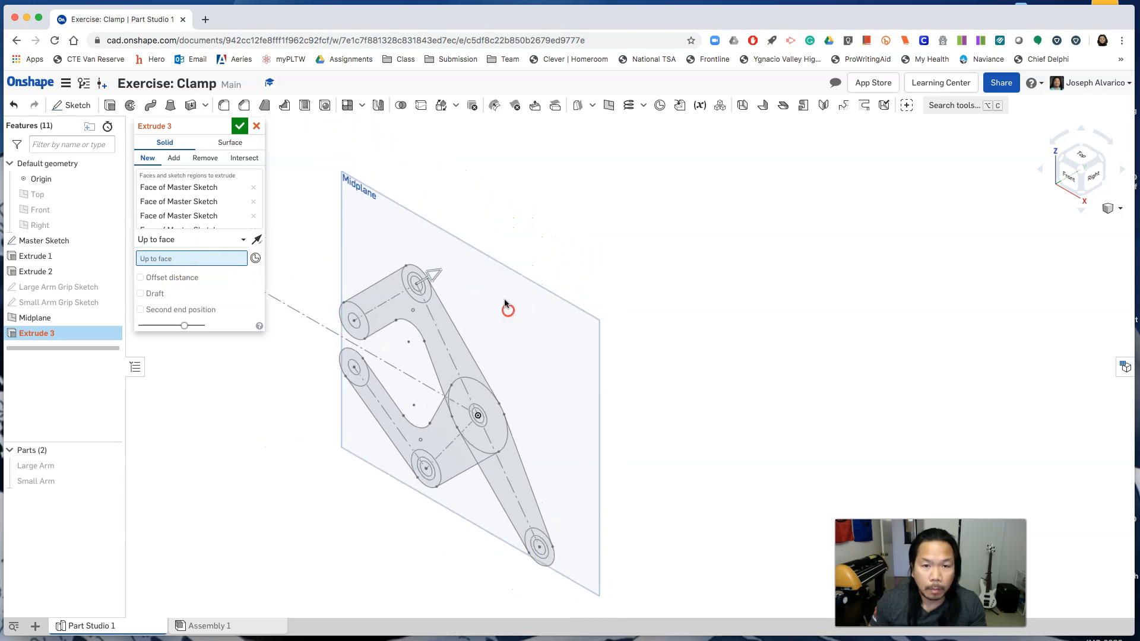
Step: Show the Large Arm and Small Arm parts again and inspect how the pins sit relative to the arms
click(111, 466)
click(110, 482)
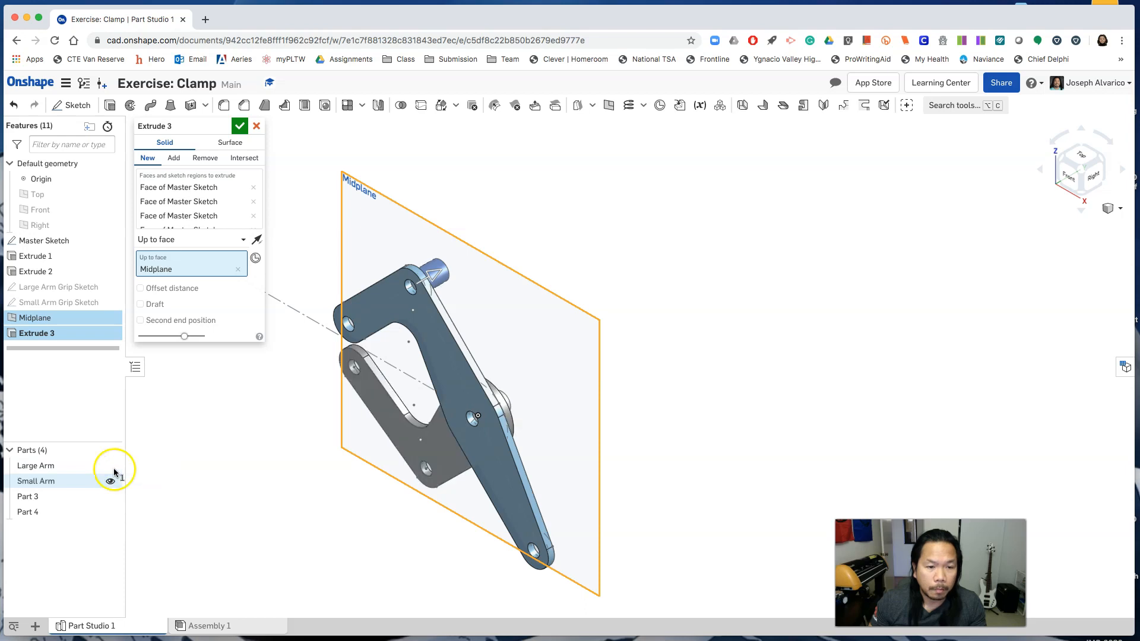
click(634, 417)
right_drag(633, 418, 582, 422)
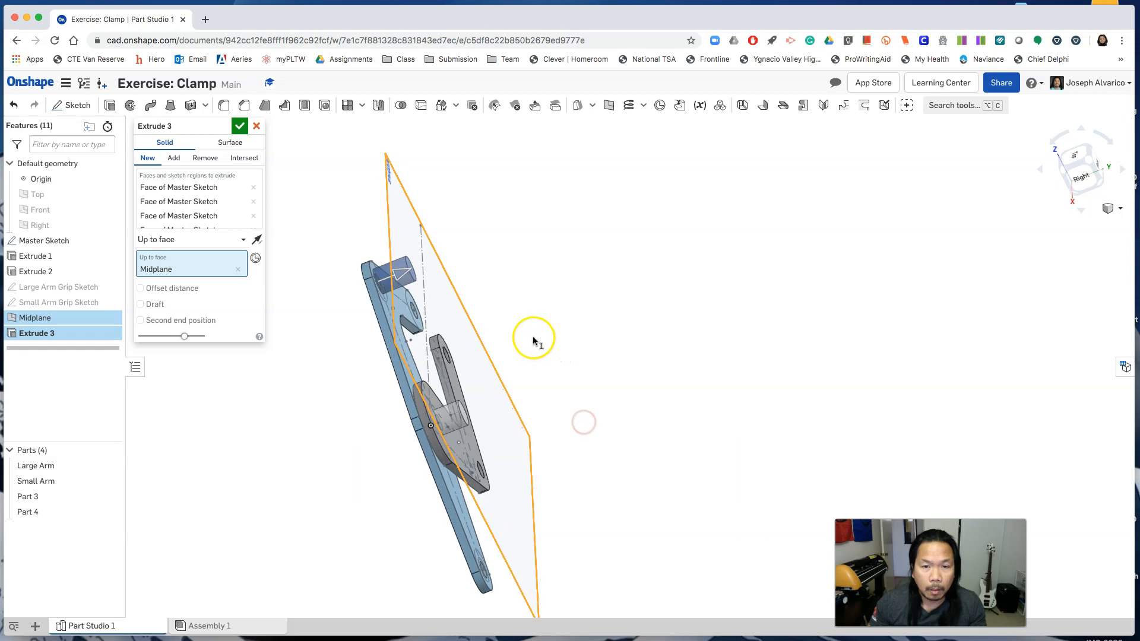
mouse_move(524, 358)
right_down()
mouse_move(558, 349)
mouse_move(534, 356)
right_up()
right_drag(466, 323, 584, 319)
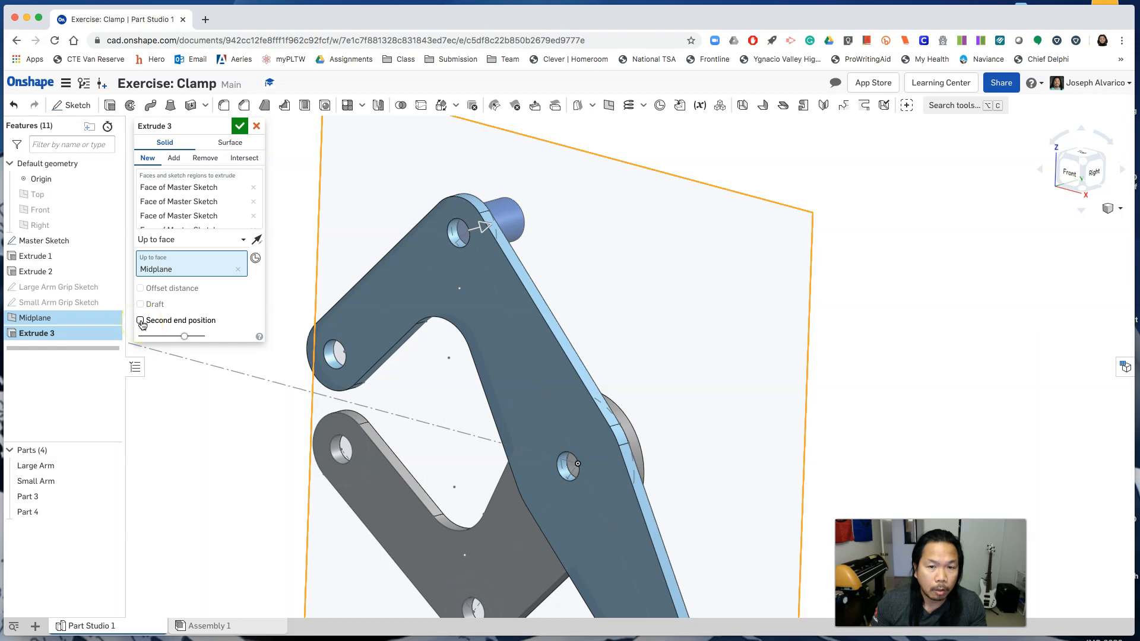
Step: Add a second end position to the pin extrusion, up to the large arm's front face, and accept it
click(141, 321)
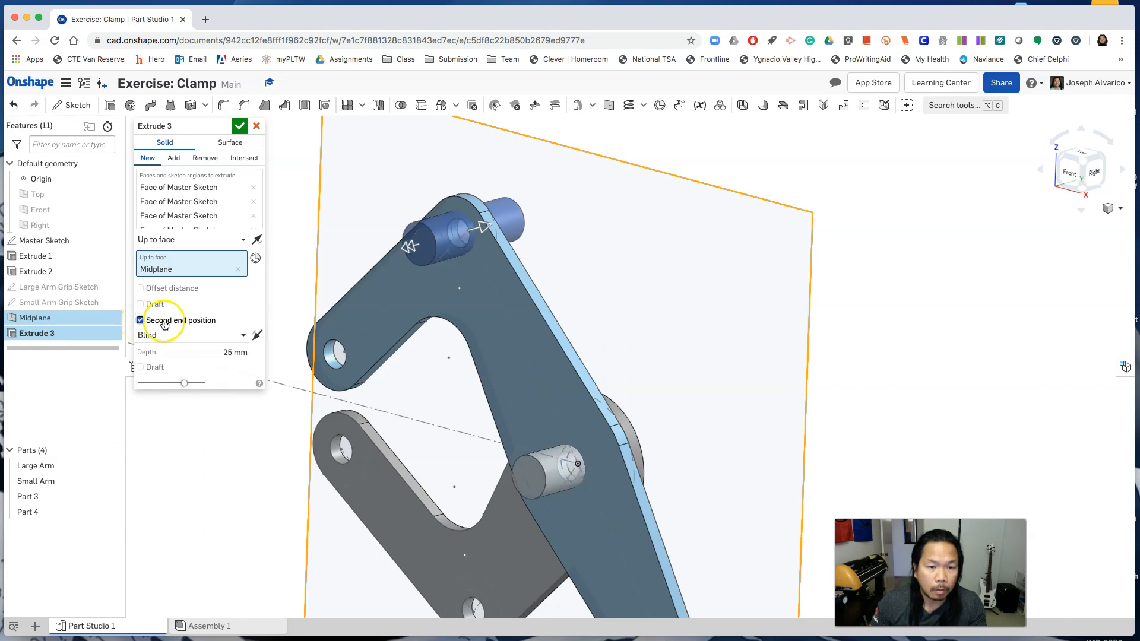
click(229, 337)
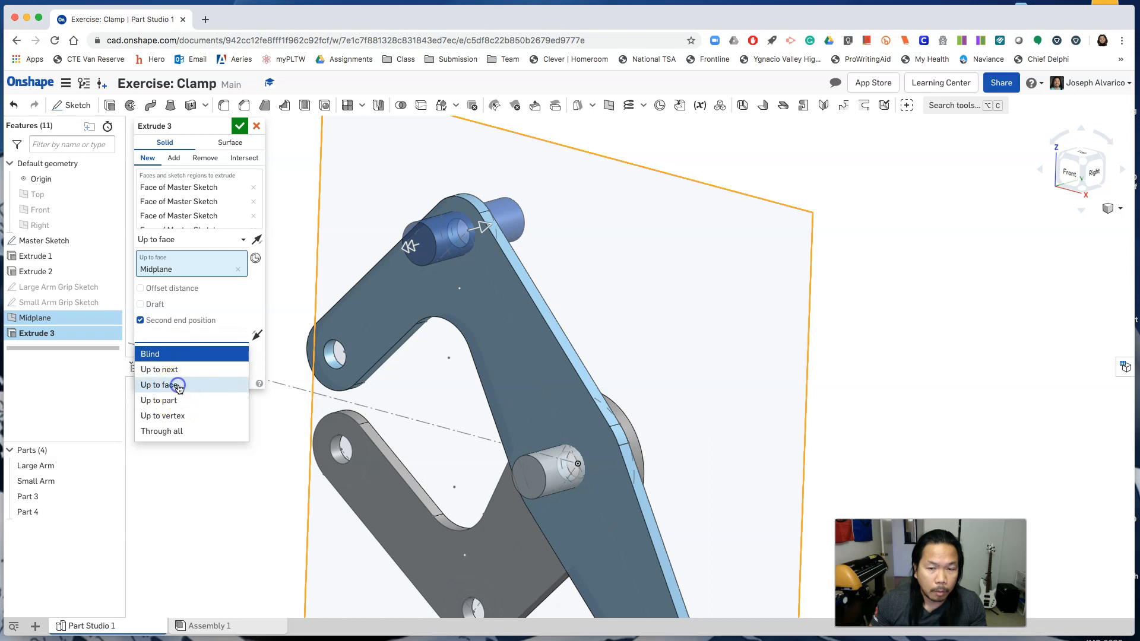
click(178, 385)
click(508, 337)
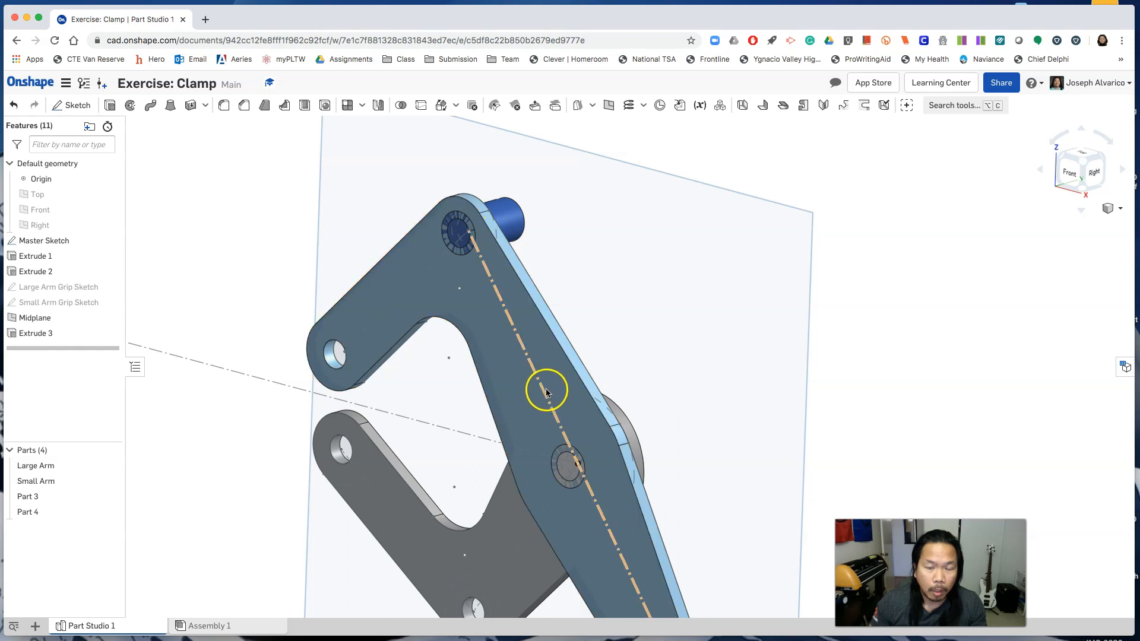
Step: Hide the Small Arm and extrude the Master Sketch's two inner concentric circle regions at its lower corner as a new part, in the opposite direction
scroll(543, 389, down, 2)
middle_drag(299, 423, 219, 313)
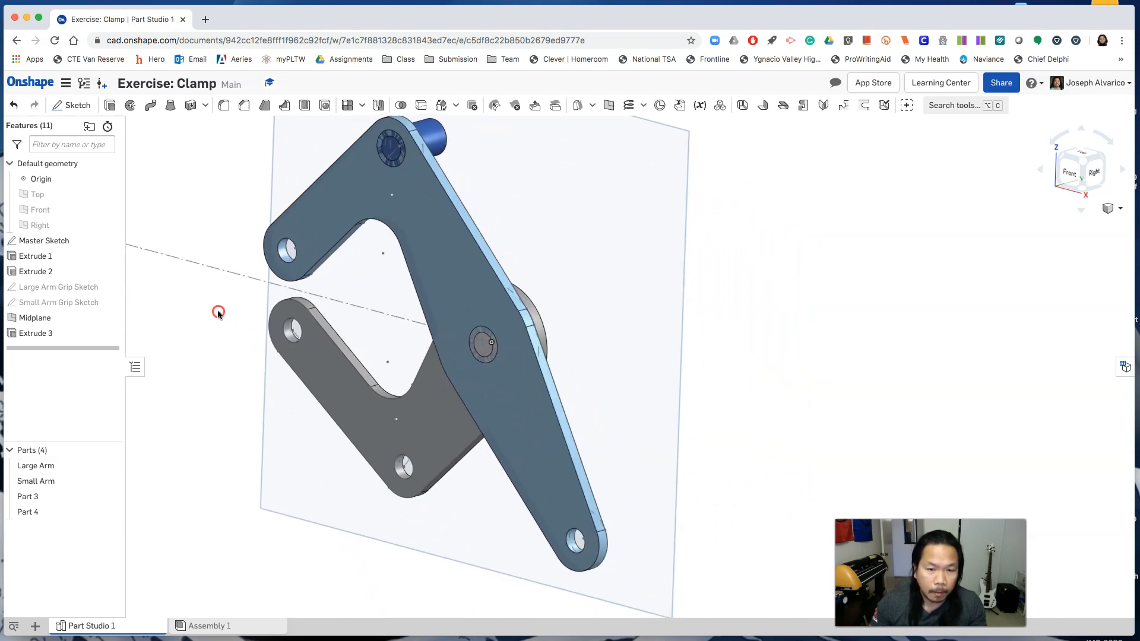
click(111, 483)
scroll(428, 509, up, 5)
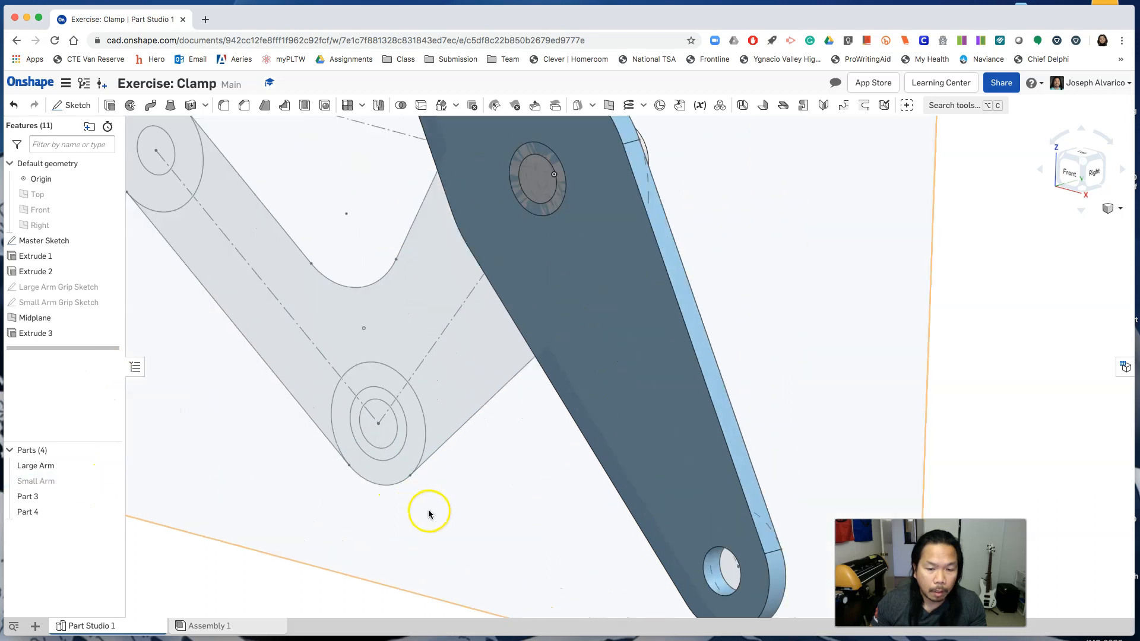
click(369, 409)
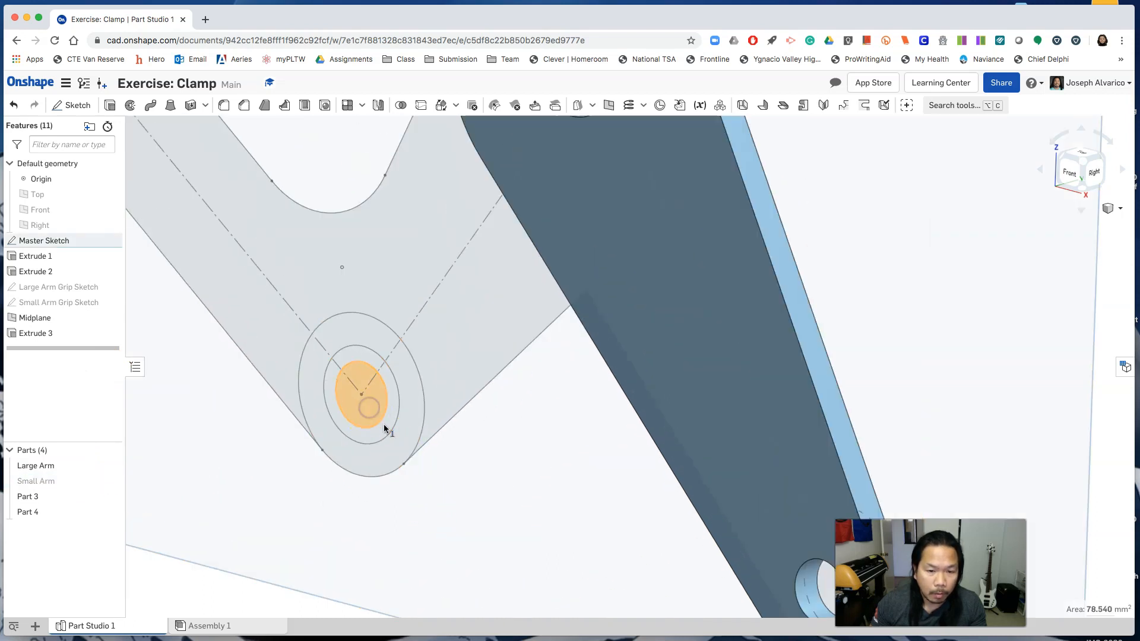
click(385, 428)
scroll(344, 428, down, 3)
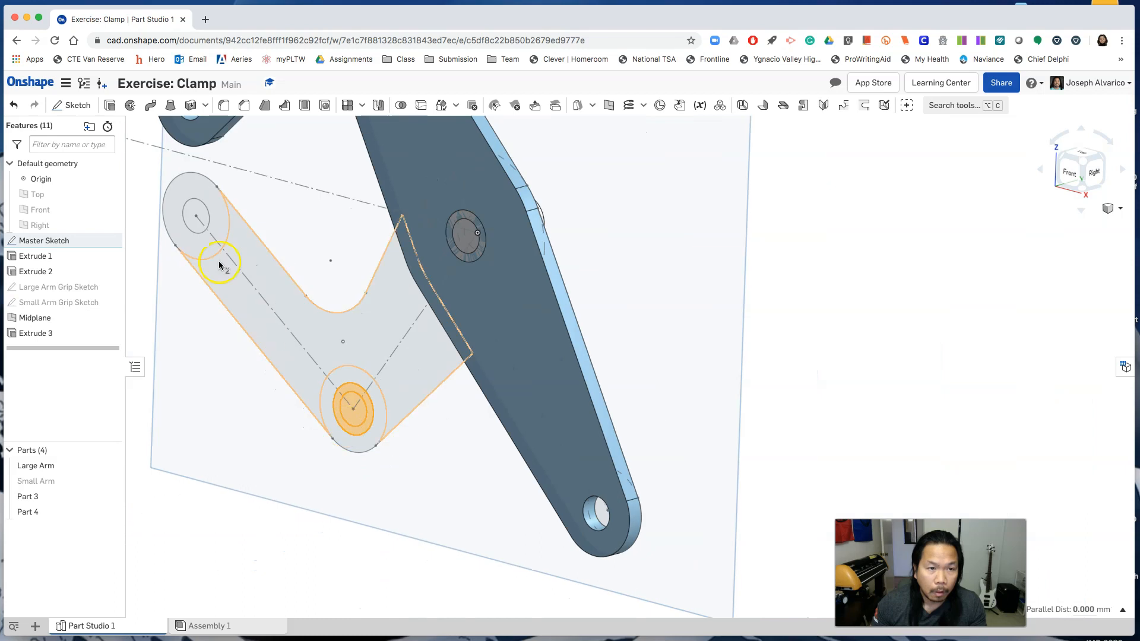
click(110, 107)
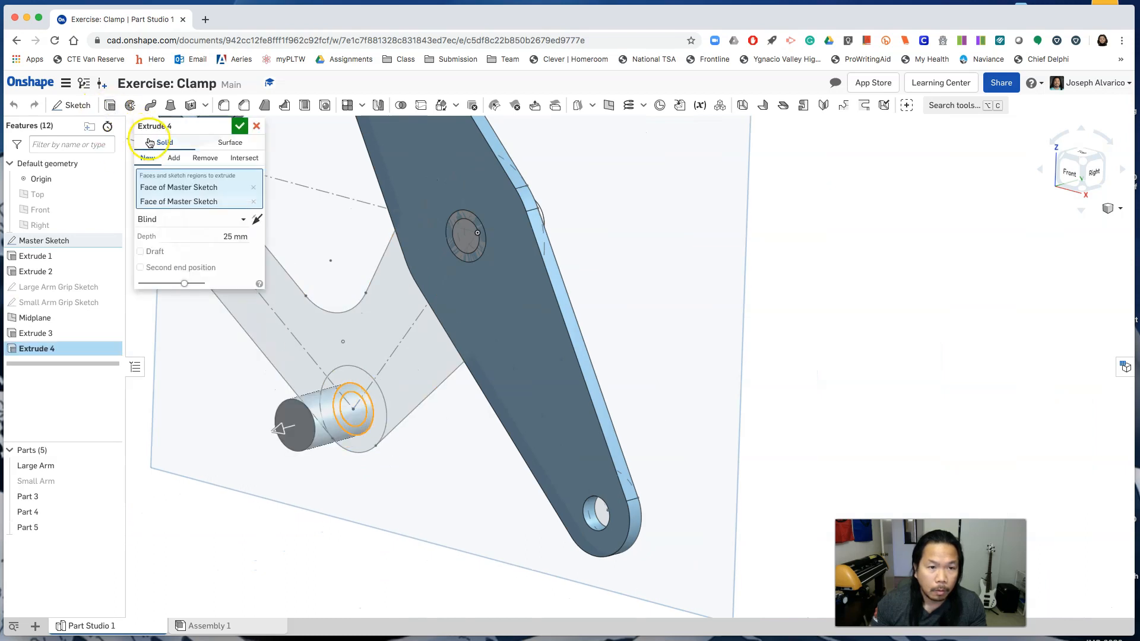
click(257, 221)
Step: Set the small arm pin's extrusion to end up to face, with the Midplane as its end face
click(184, 218)
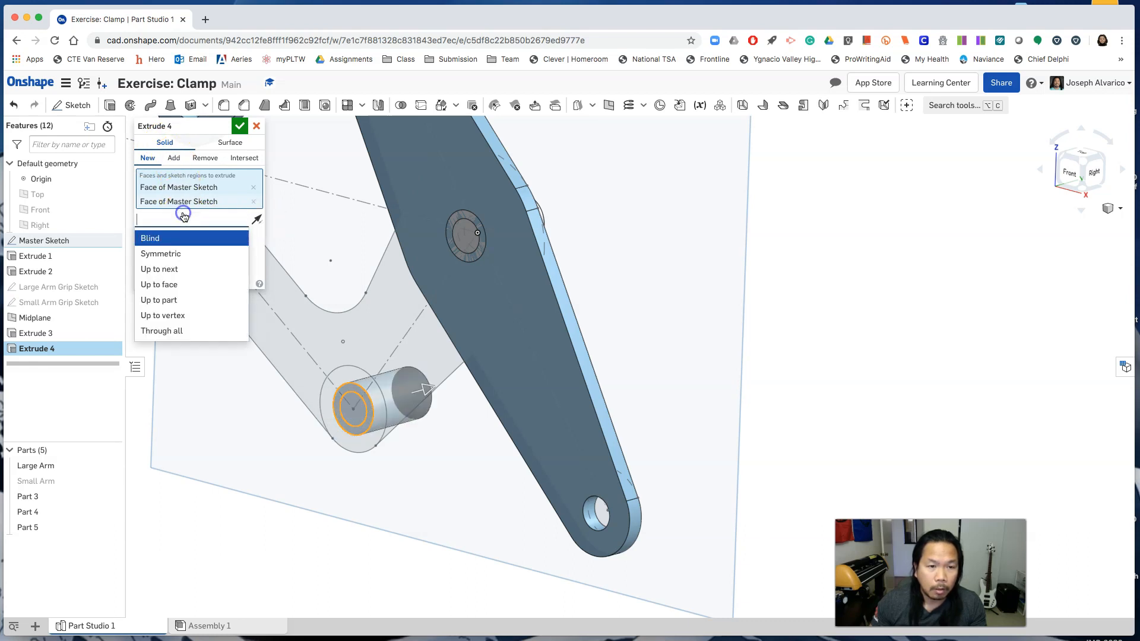
click(177, 284)
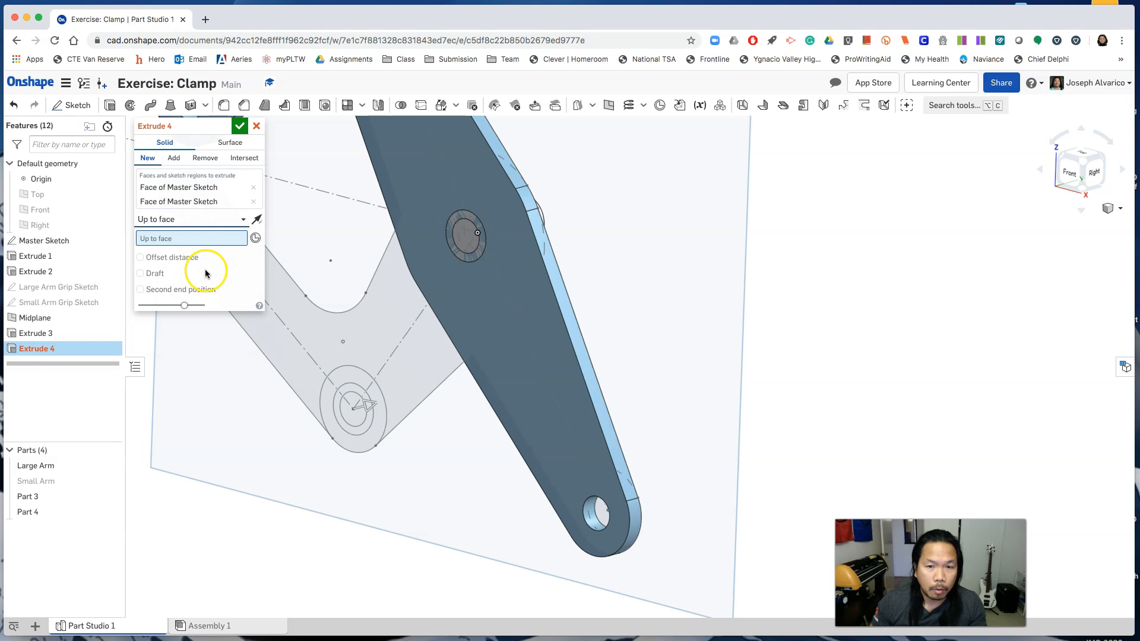
right_drag(581, 310, 539, 349)
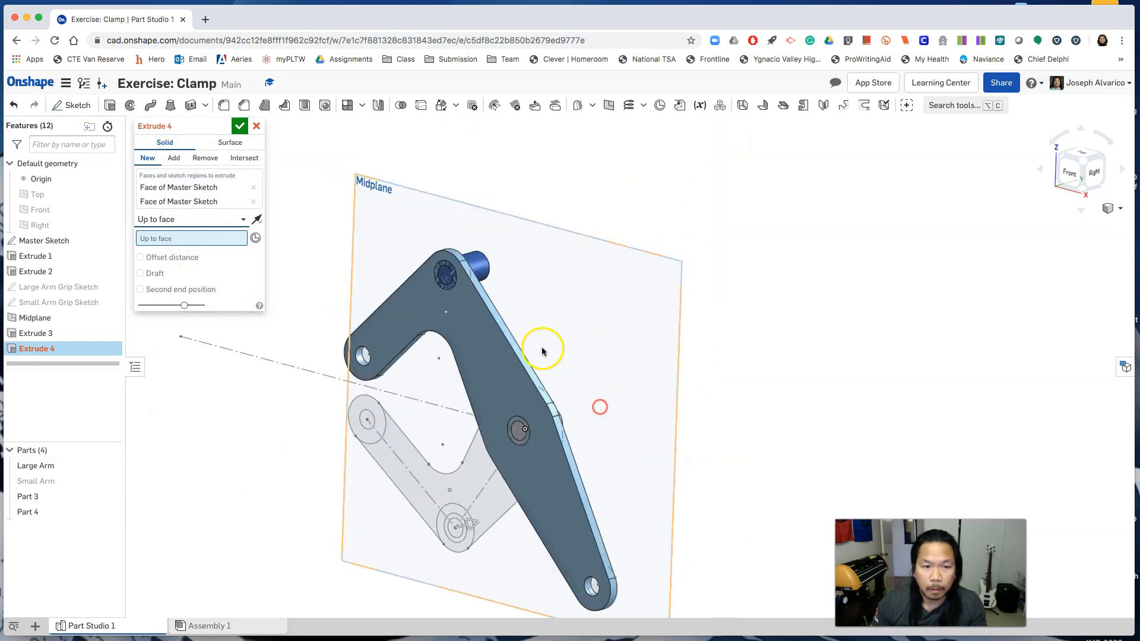
click(566, 244)
mouse_move(631, 420)
right_down()
mouse_move(611, 407)
mouse_move(629, 402)
right_up()
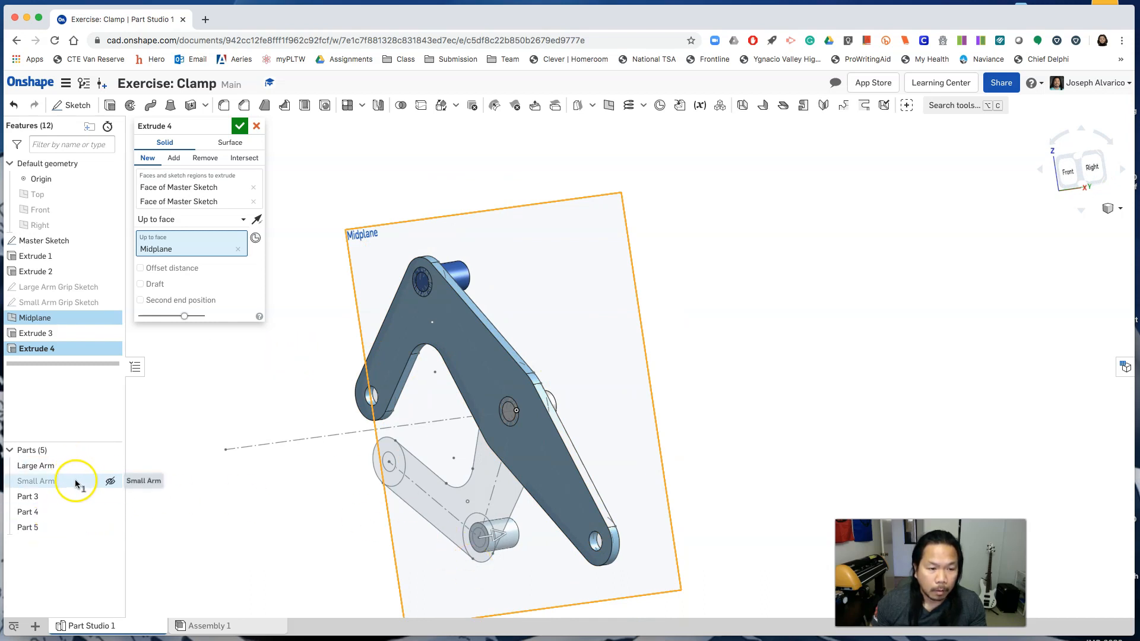
Step: Show the Small Arm part again, inspect how the new pin sits in it, and accept the extrusion
click(112, 483)
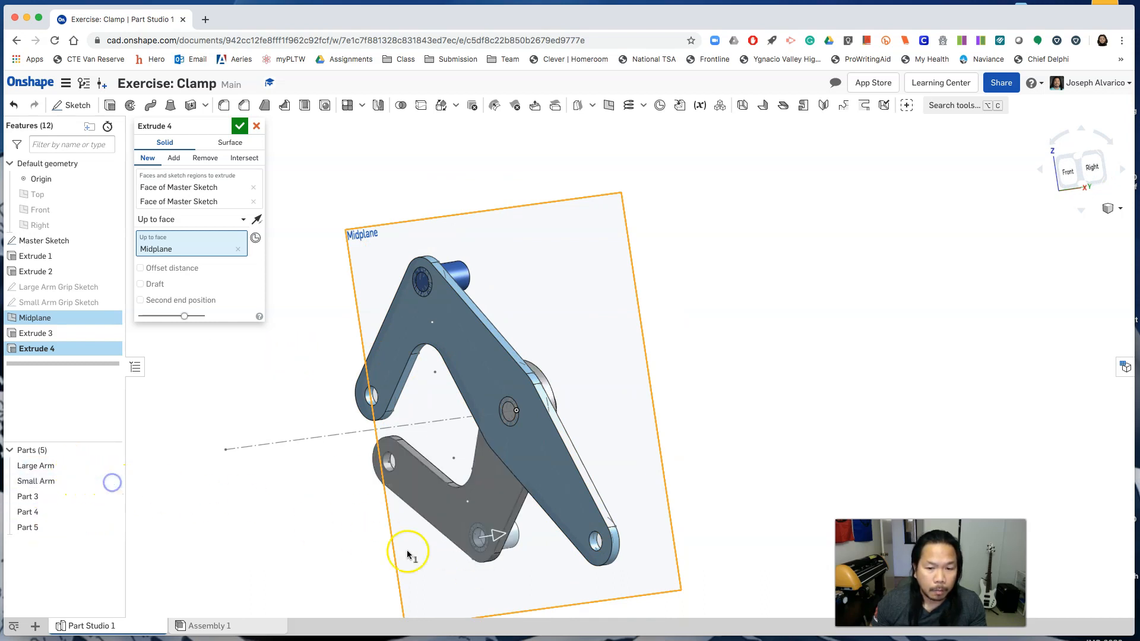
scroll(523, 566, up, 3)
scroll(524, 566, up, 2)
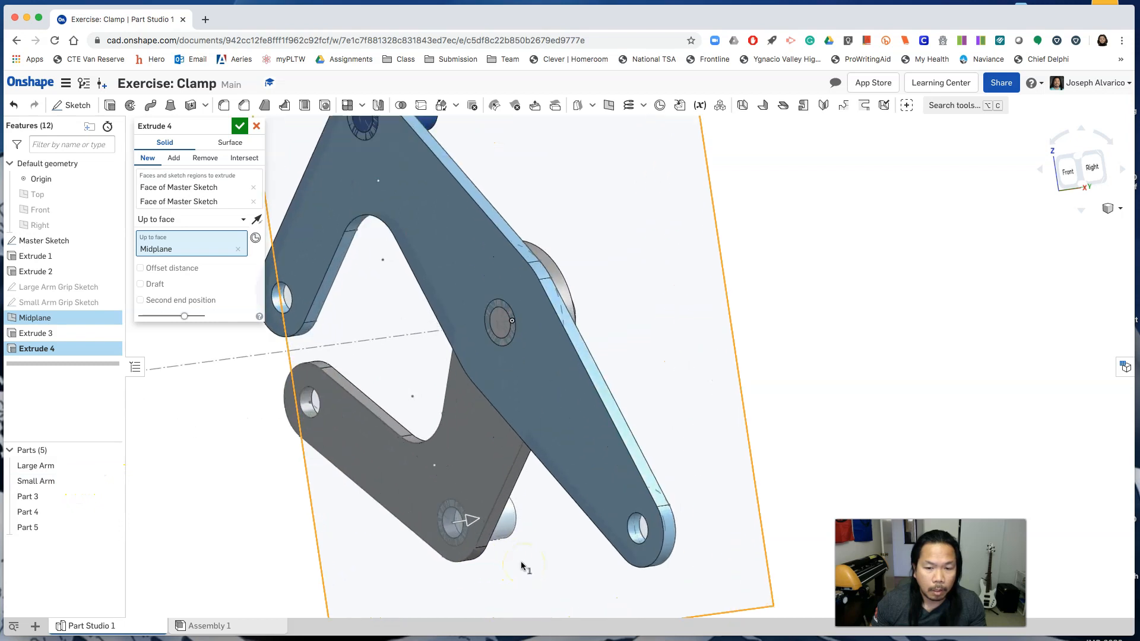
middle_drag(520, 564, 517, 532)
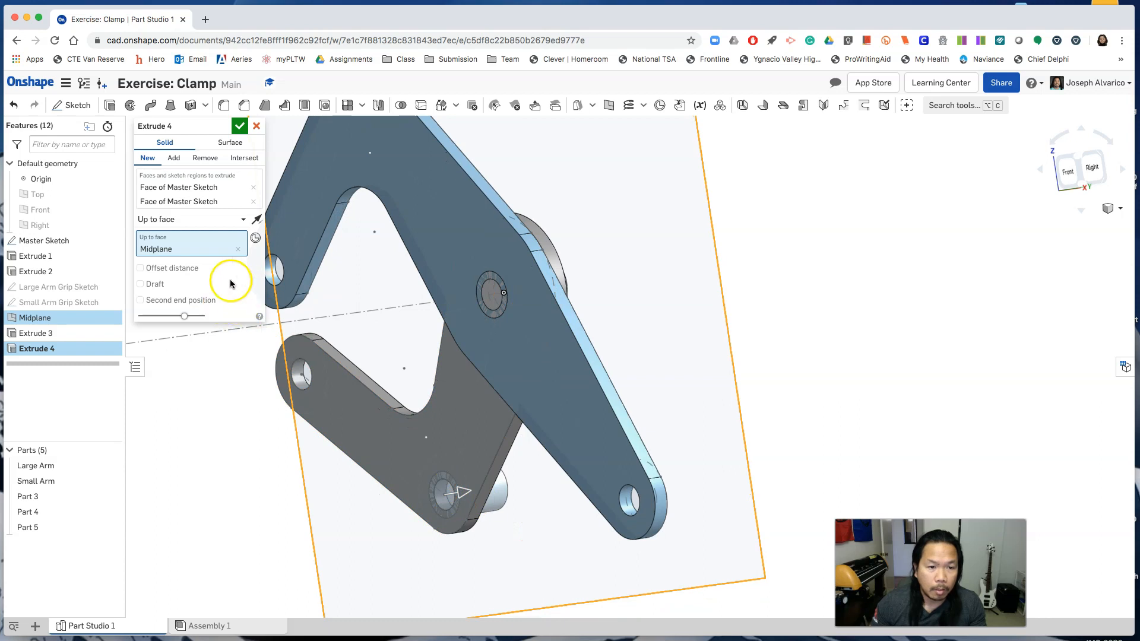
click(239, 128)
right_drag(733, 394, 583, 317)
click(333, 407)
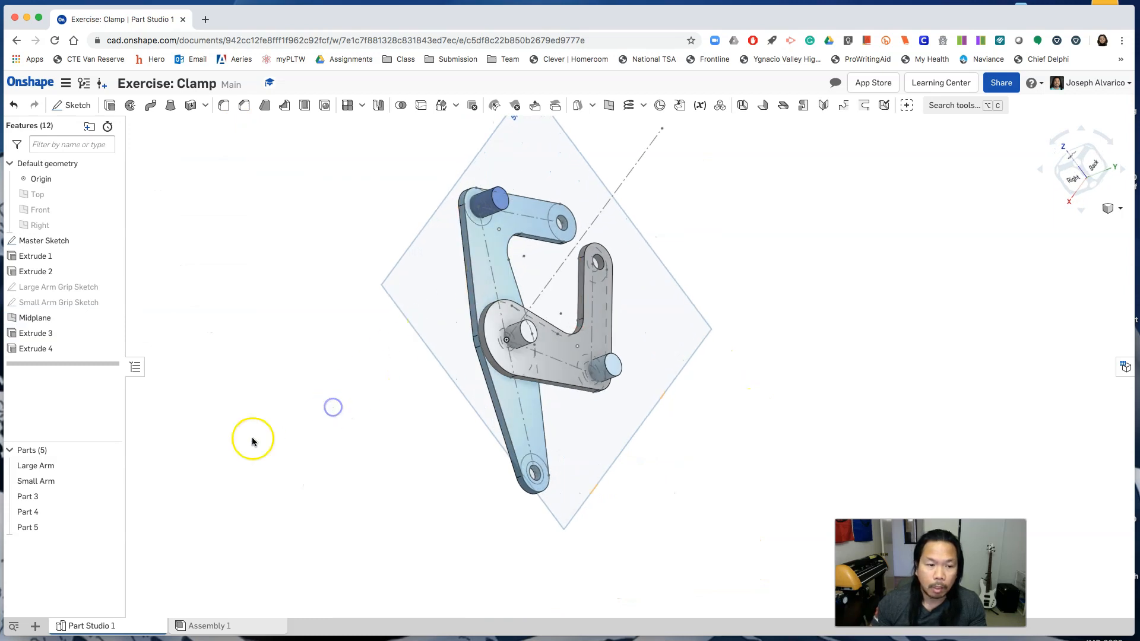
Step: Rename Part 3 as Large Arm Pin, Part 4 as Pivot Pin and Part 5 as Small Arm Pin
right_click(45, 497)
click(98, 306)
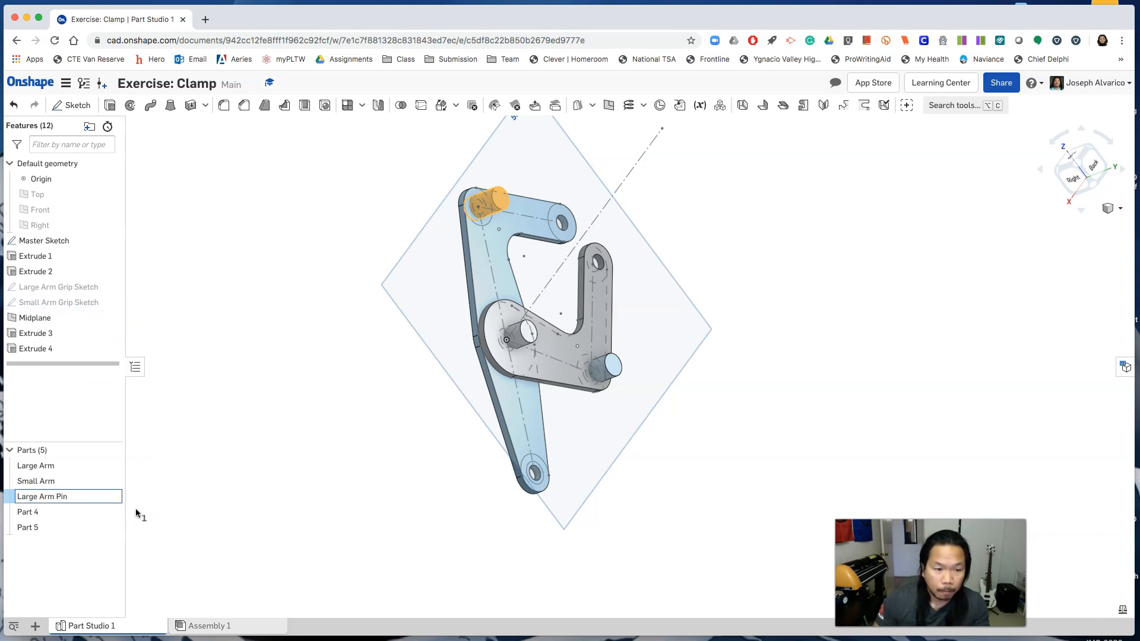
click(73, 512)
right_click(74, 511)
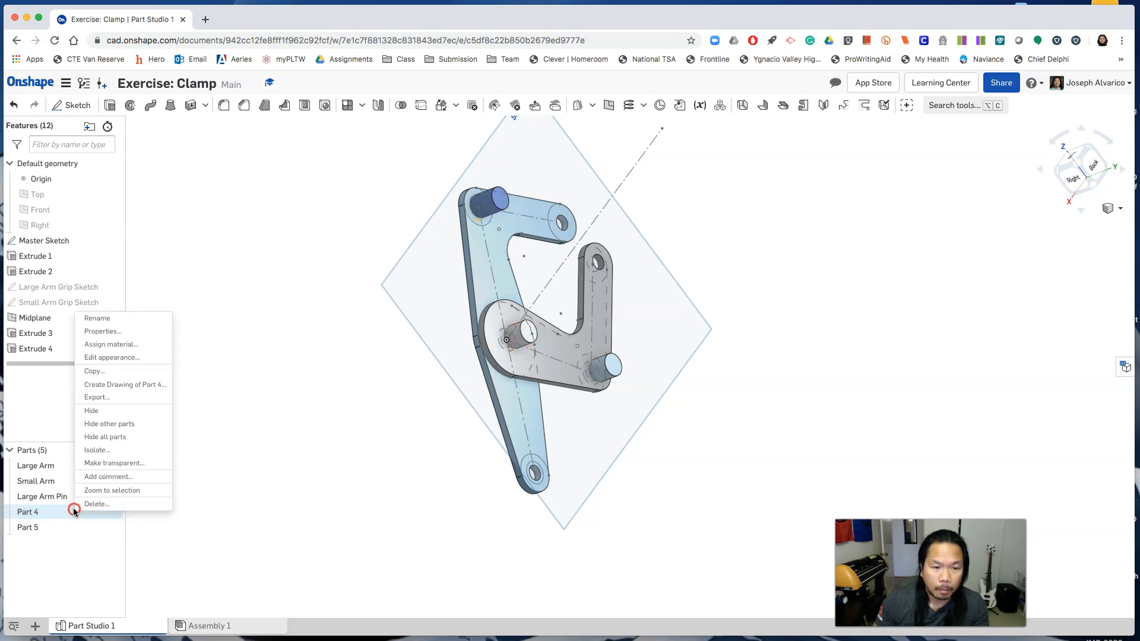
click(130, 320)
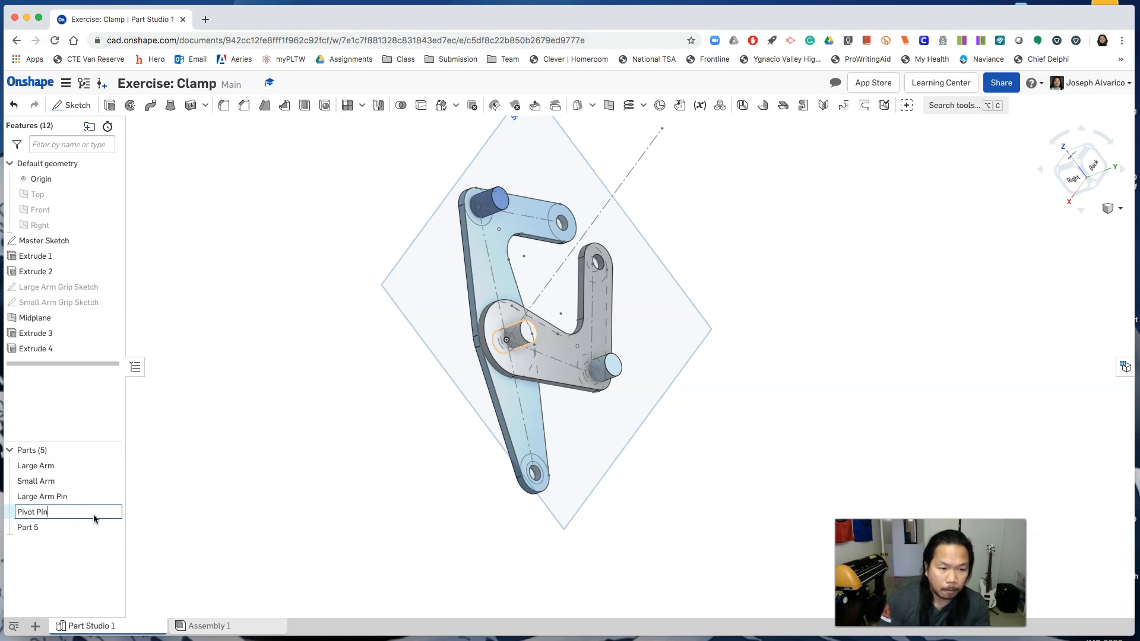
click(70, 527)
right_click(67, 527)
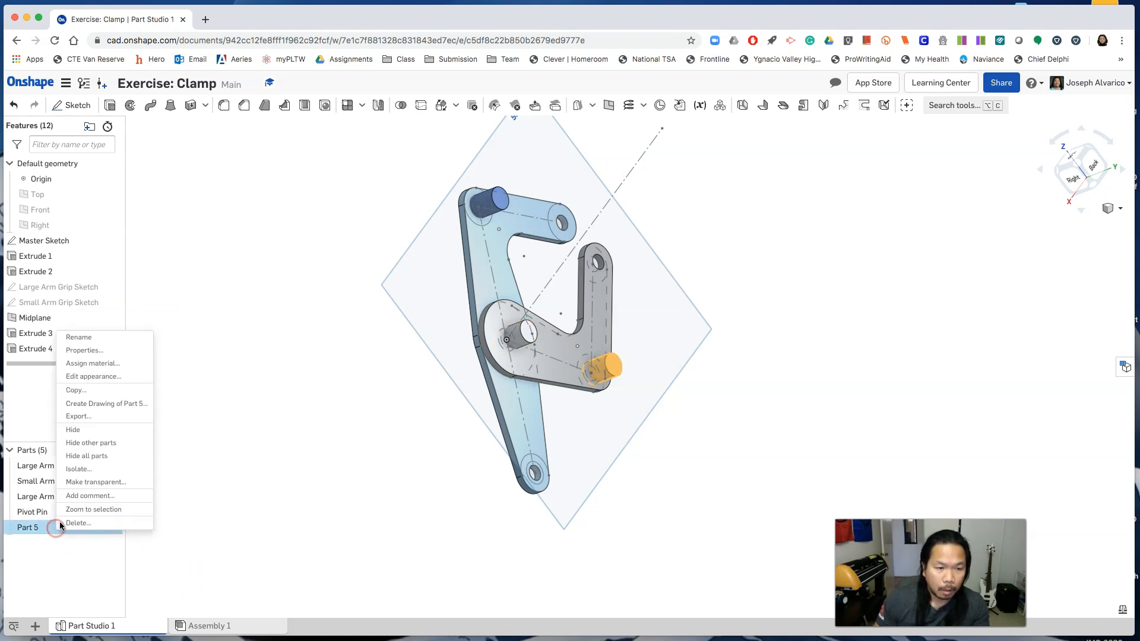
click(112, 338)
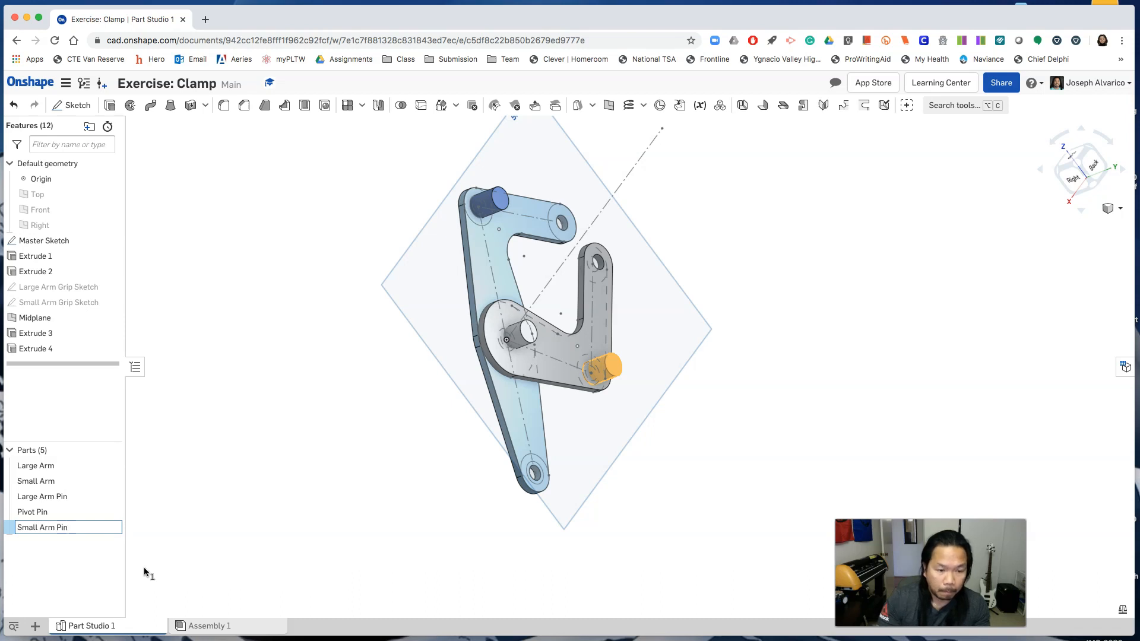
key(Return)
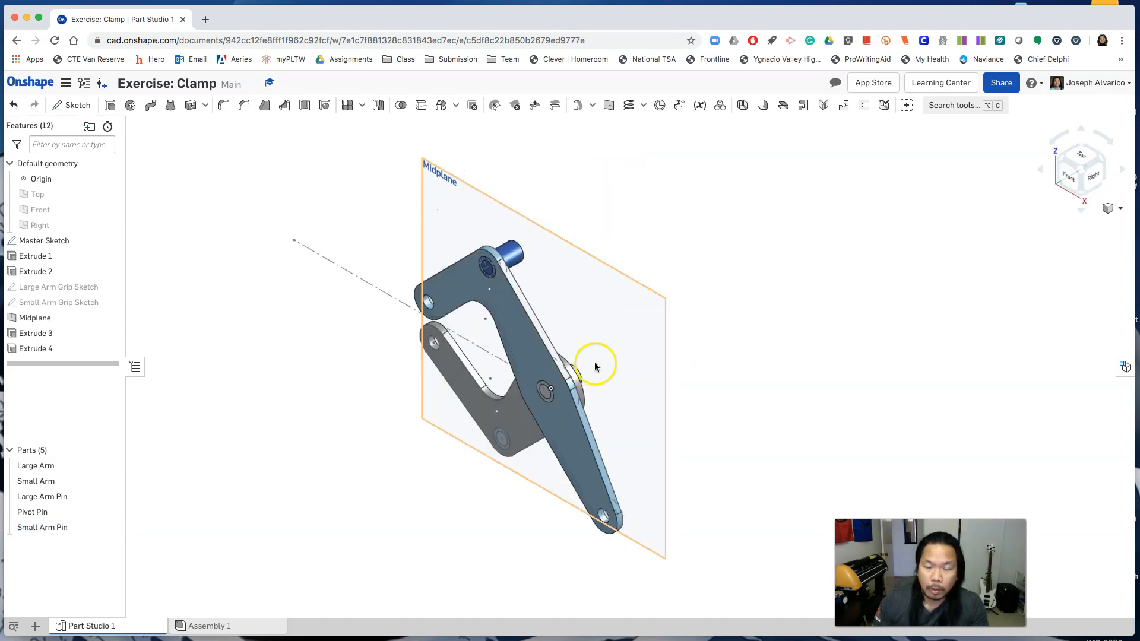
Step: Start a Boolean Subtract with the Large Arm and Small Arm as the tool parts
scroll(596, 365, up, 5)
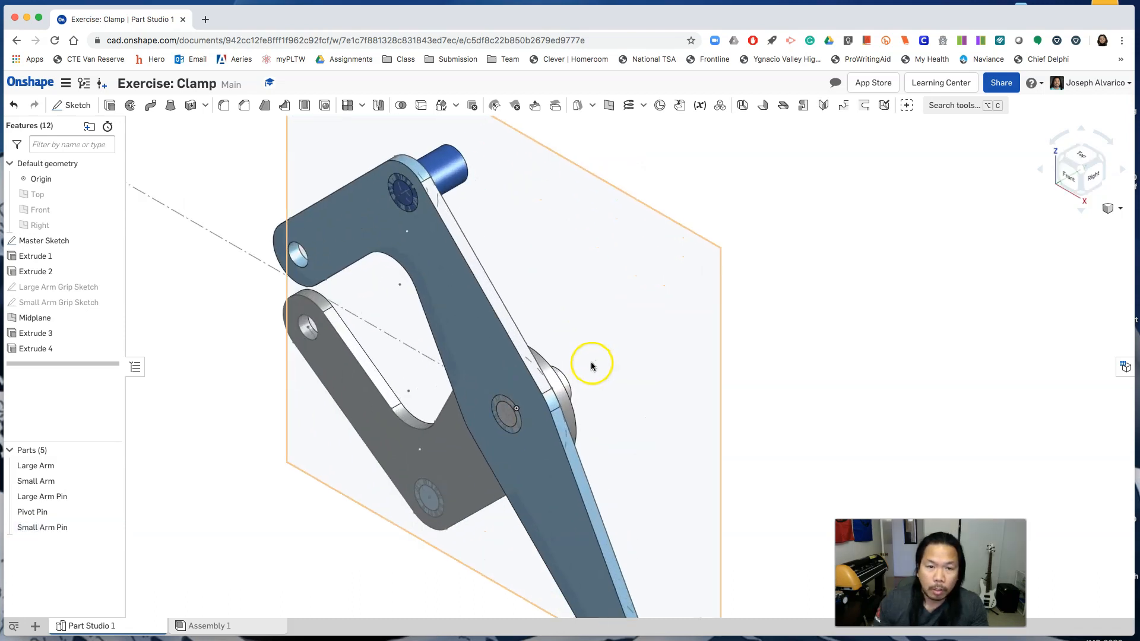
scroll(563, 304, up, 1)
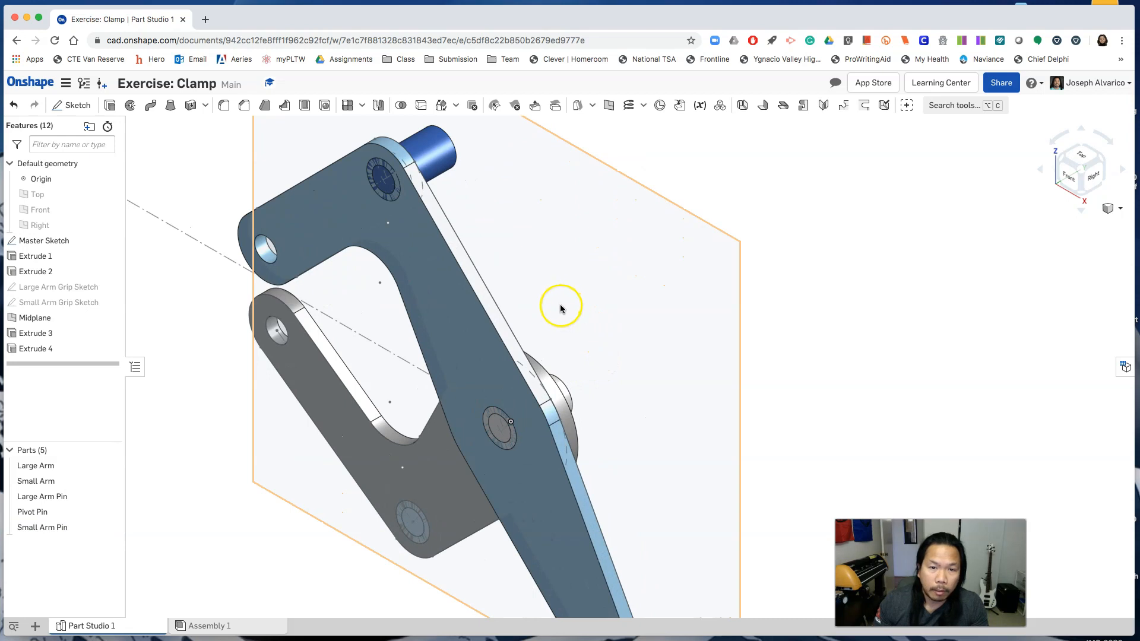
middle_drag(561, 308, 542, 292)
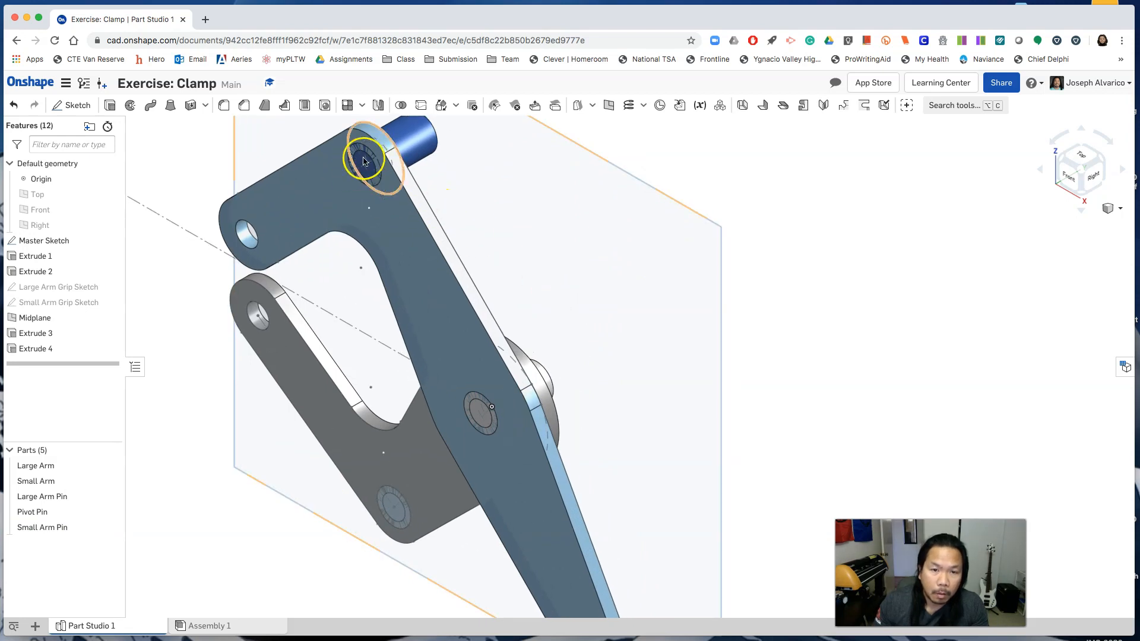
click(206, 303)
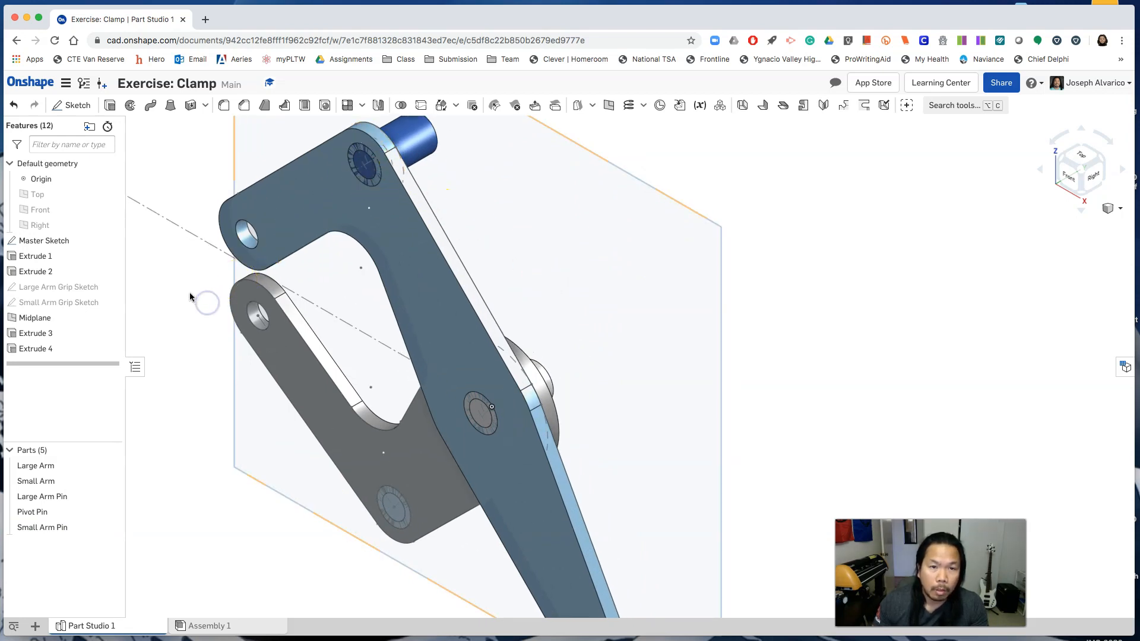
right_drag(191, 295, 260, 296)
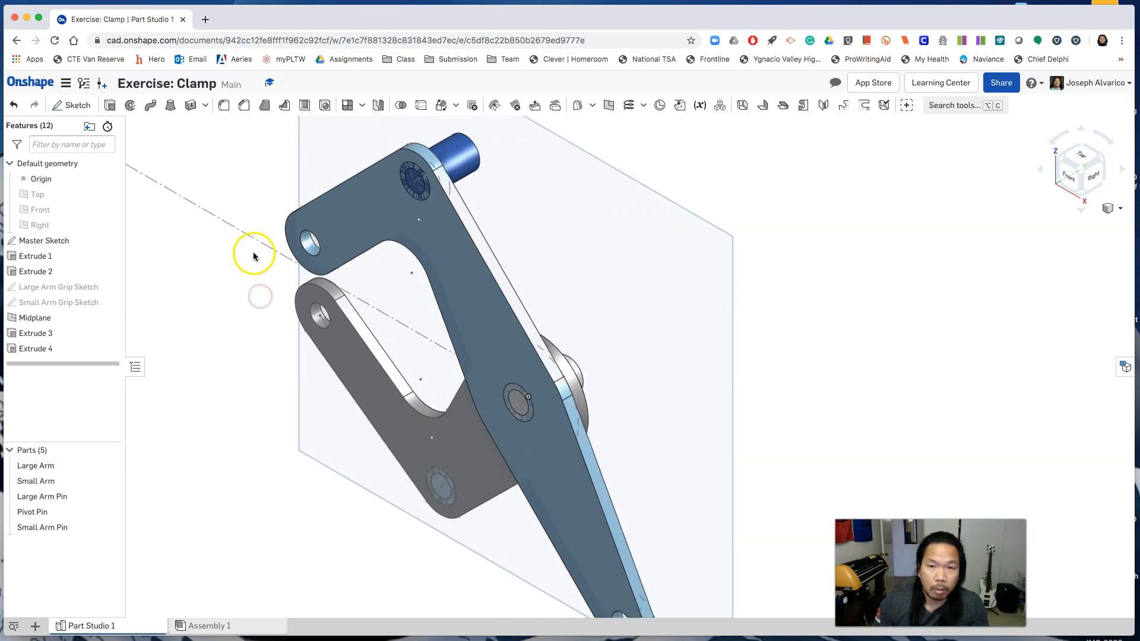
click(400, 106)
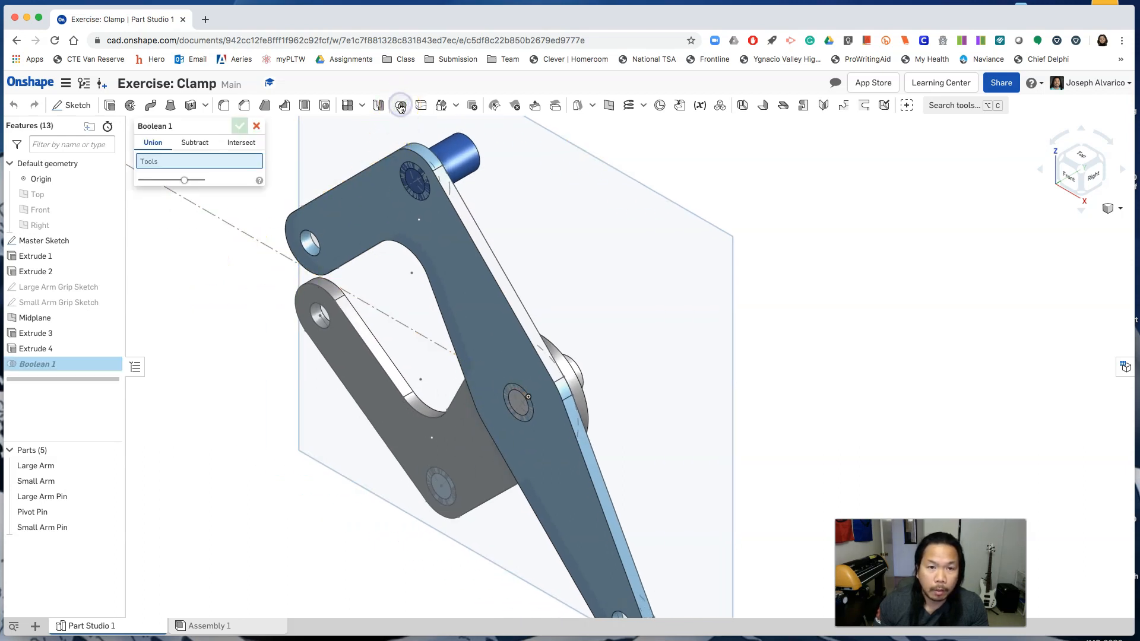
click(197, 143)
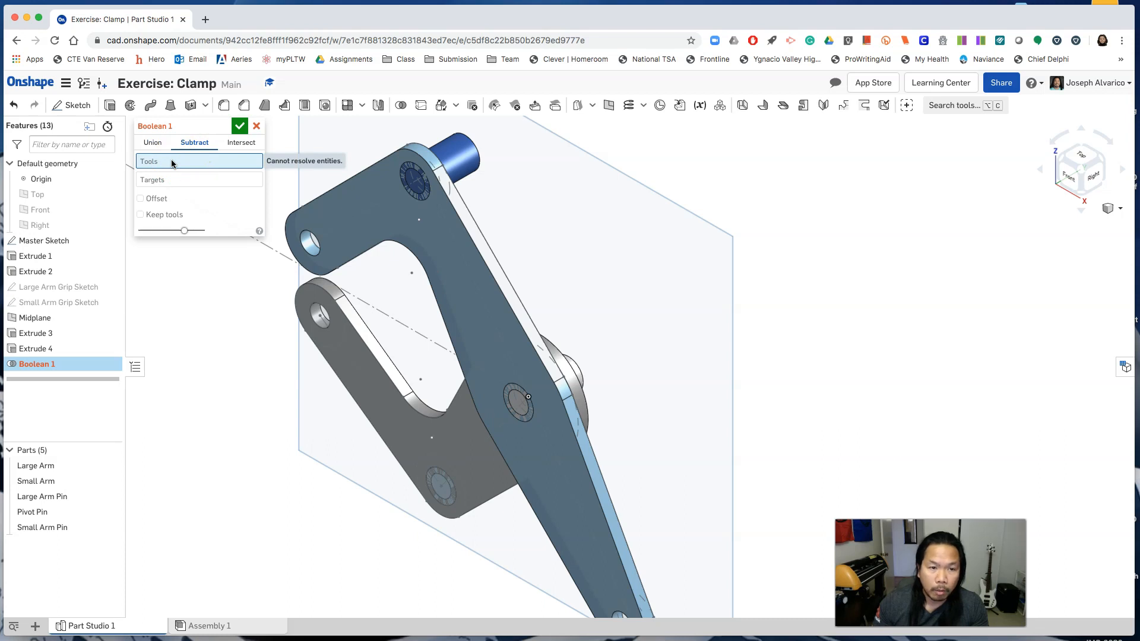
click(358, 225)
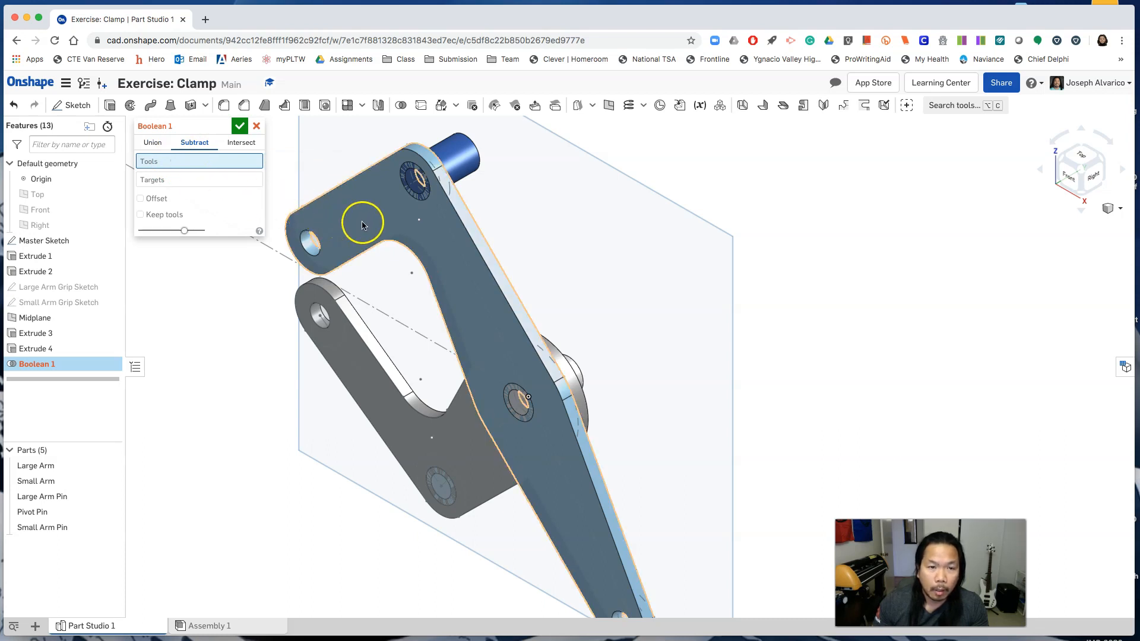
click(363, 224)
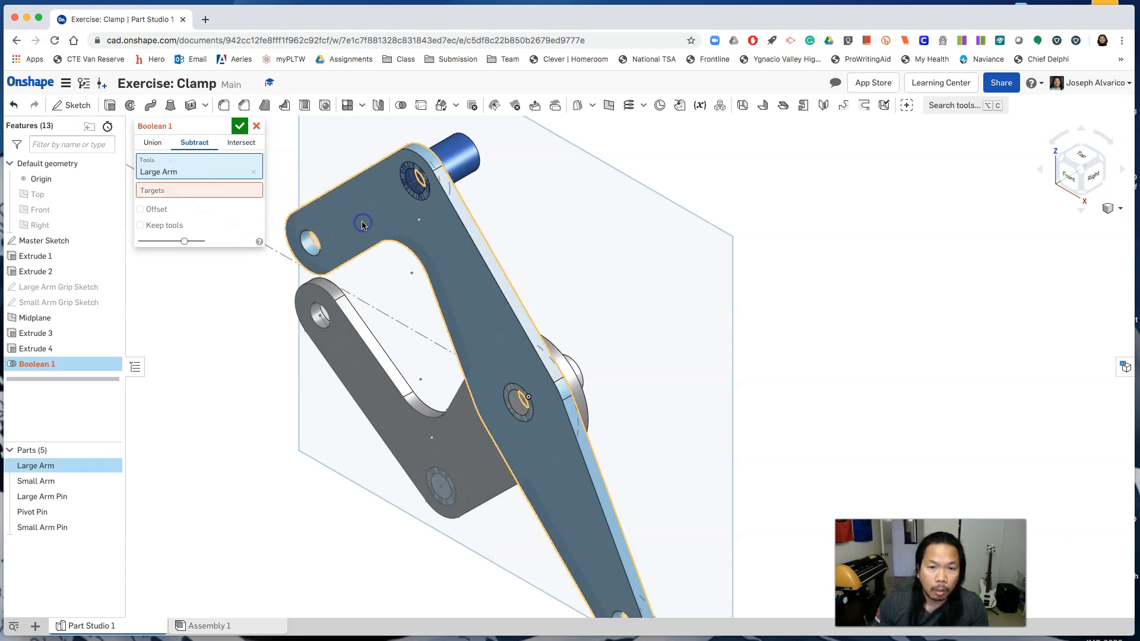
click(371, 394)
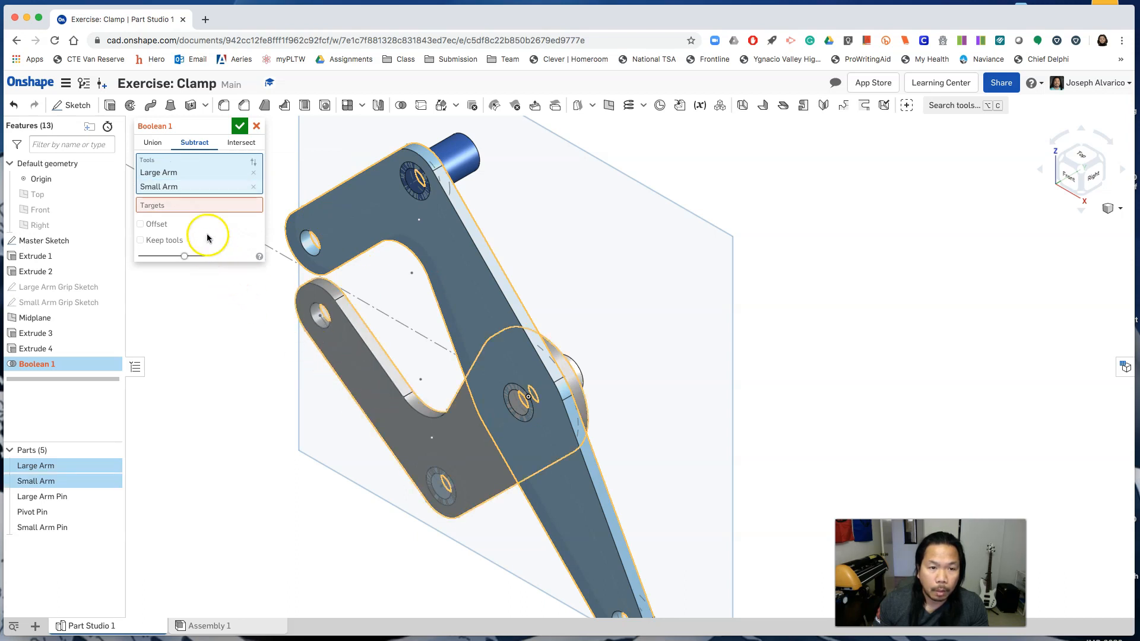
Step: Set the Large Arm Pin, Pivot Pin and Small Arm Pin as subtraction targets, keep the tools, and accept the Boolean
click(190, 207)
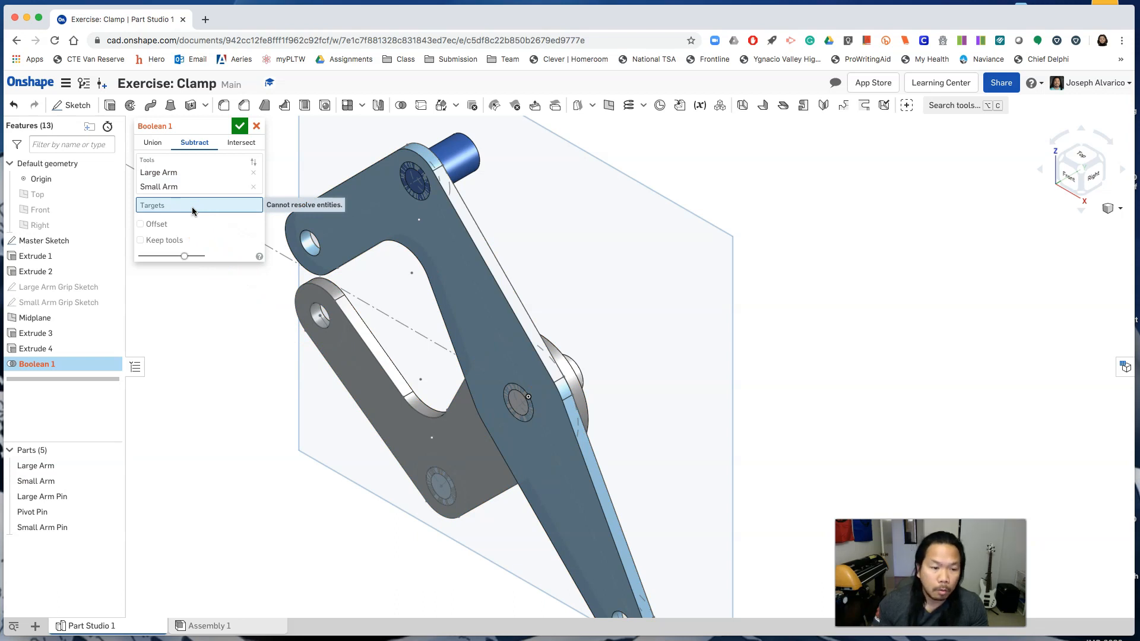
click(68, 497)
click(72, 484)
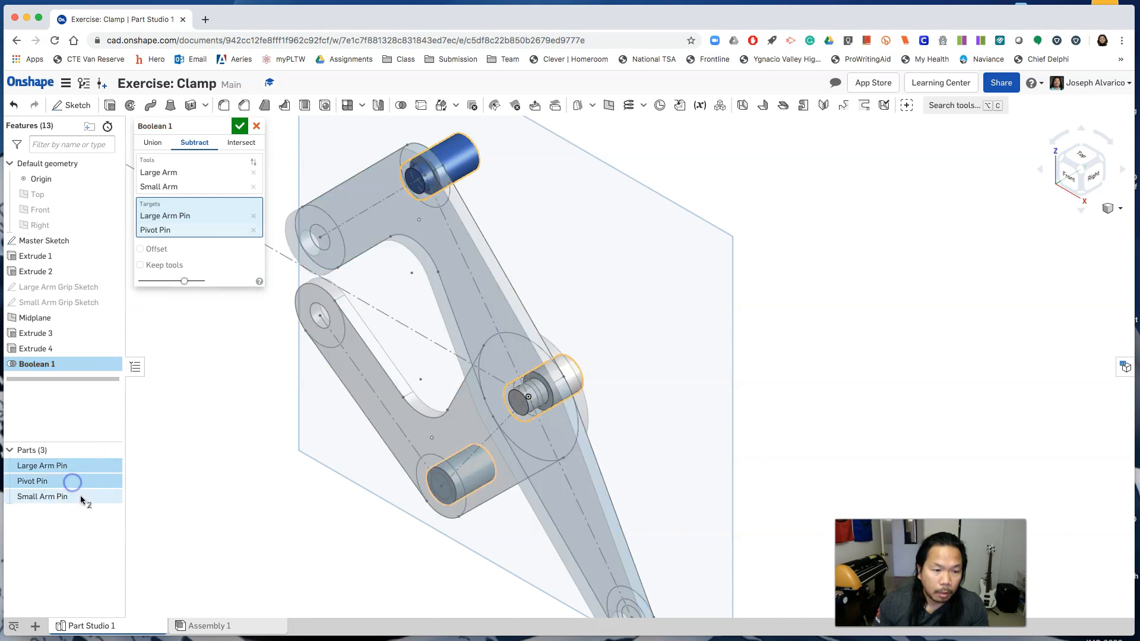
click(80, 497)
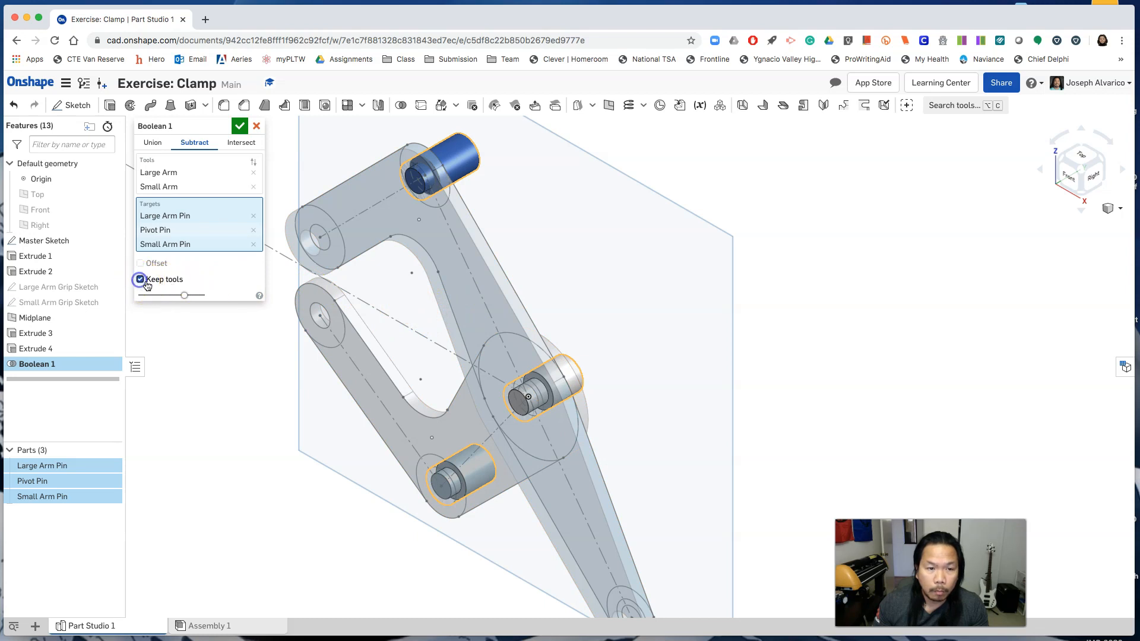
click(240, 128)
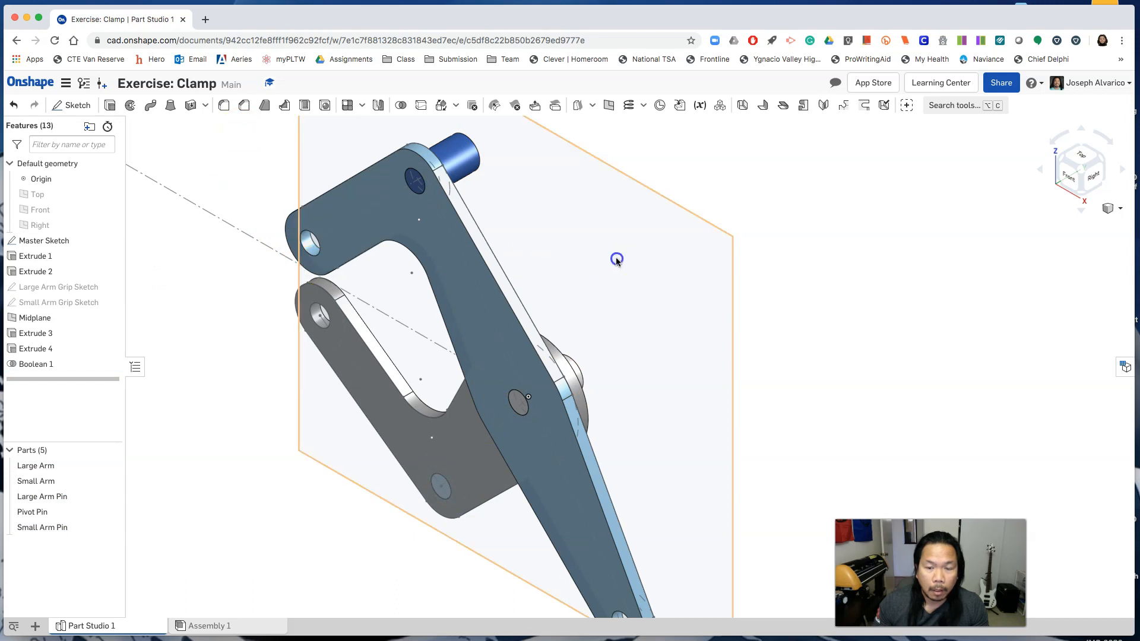
click(616, 258)
click(236, 193)
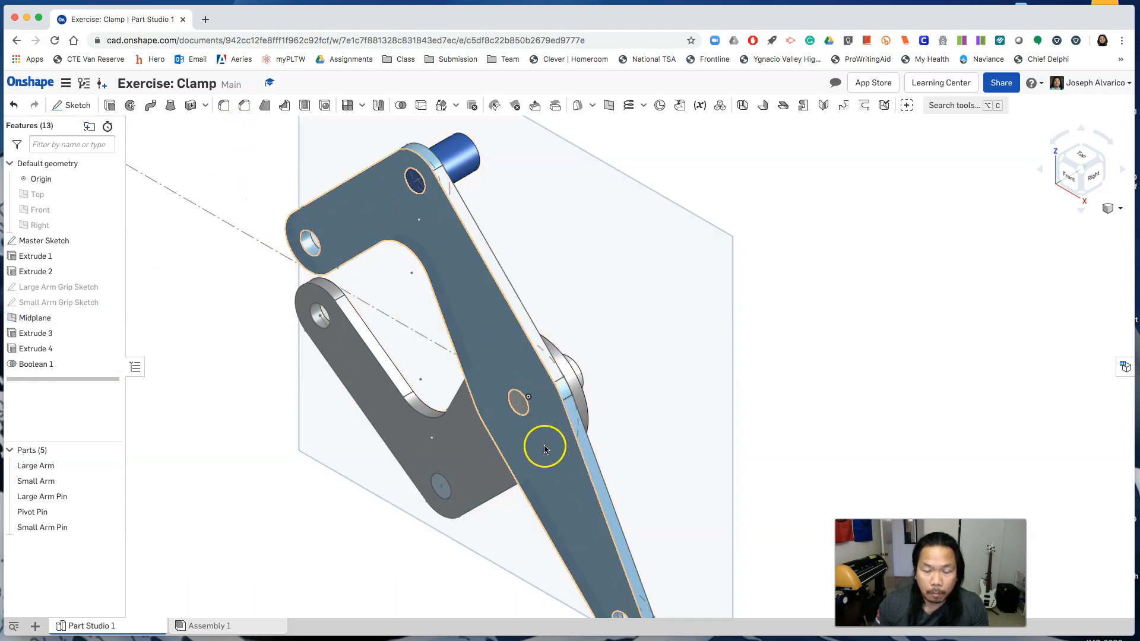
scroll(532, 436, up, 3)
scroll(415, 191, down, 5)
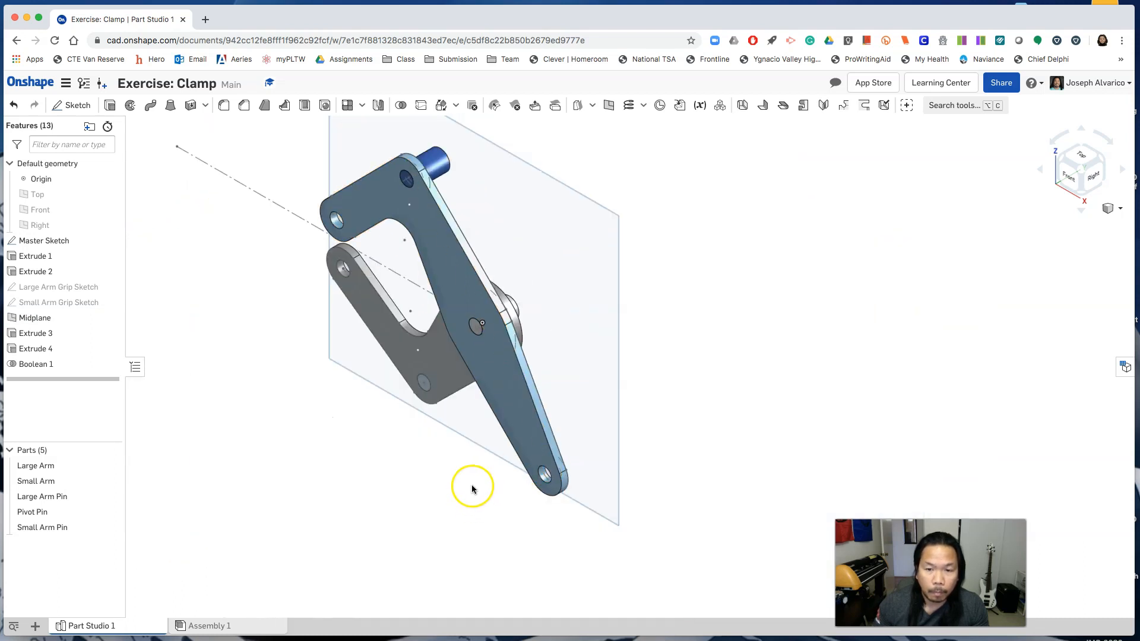
Step: Show the Large Arm Grip Sketch and Small Arm Grip Sketch, and hide the Master Sketch and the Midplane
scroll(416, 452, up, 5)
scroll(371, 412, down, 5)
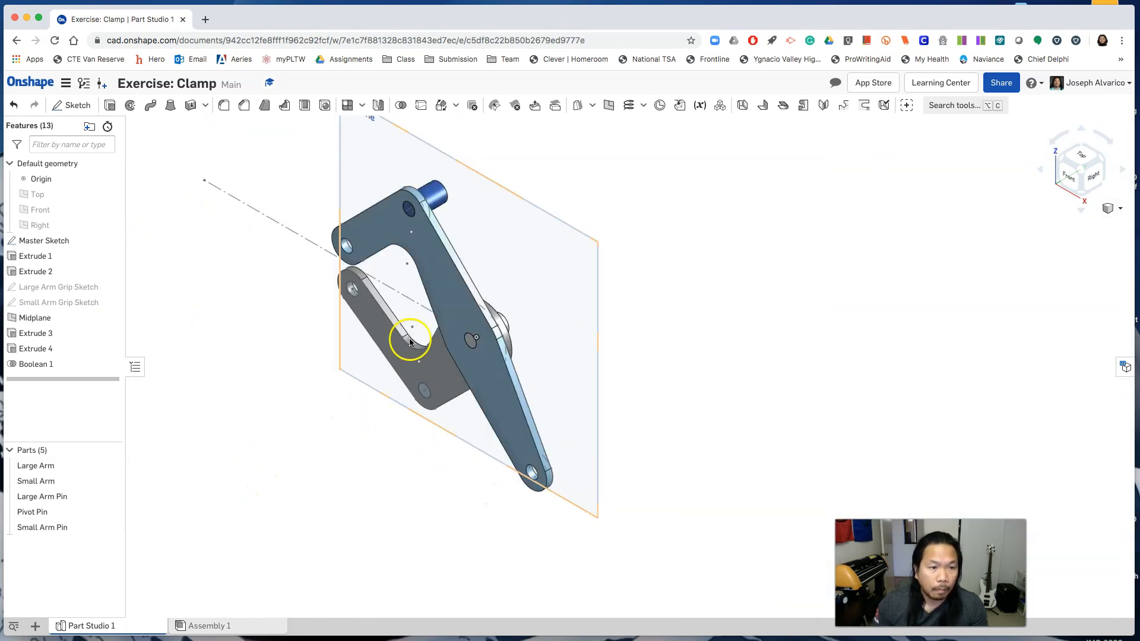
click(110, 287)
click(110, 302)
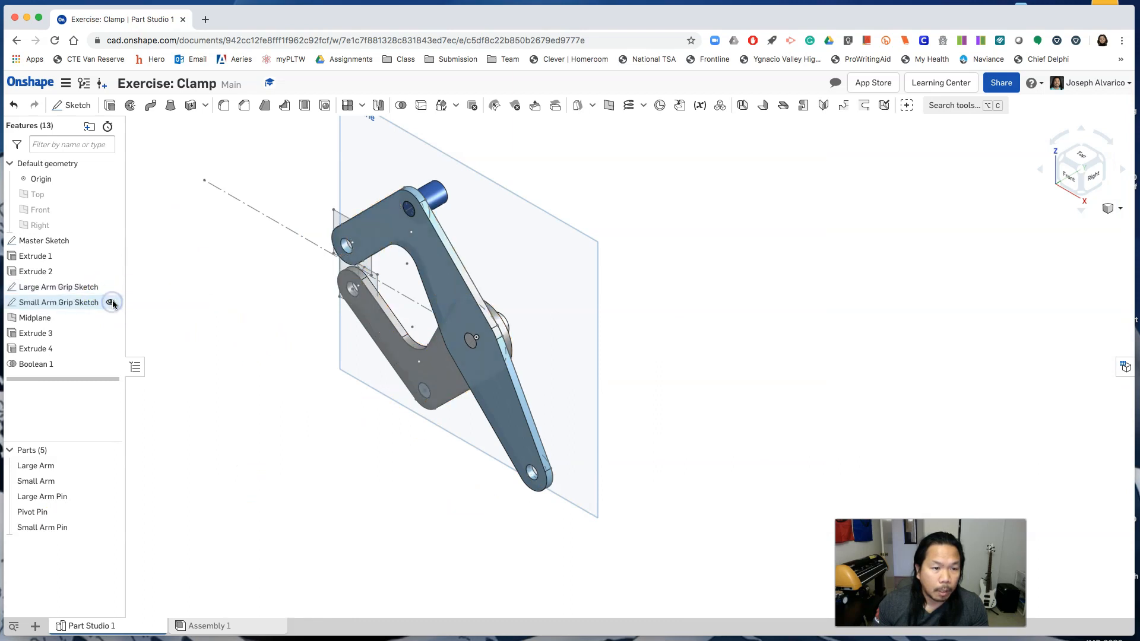
click(111, 241)
right_drag(453, 331, 565, 480)
scroll(636, 310, up, 5)
scroll(682, 354, down, 3)
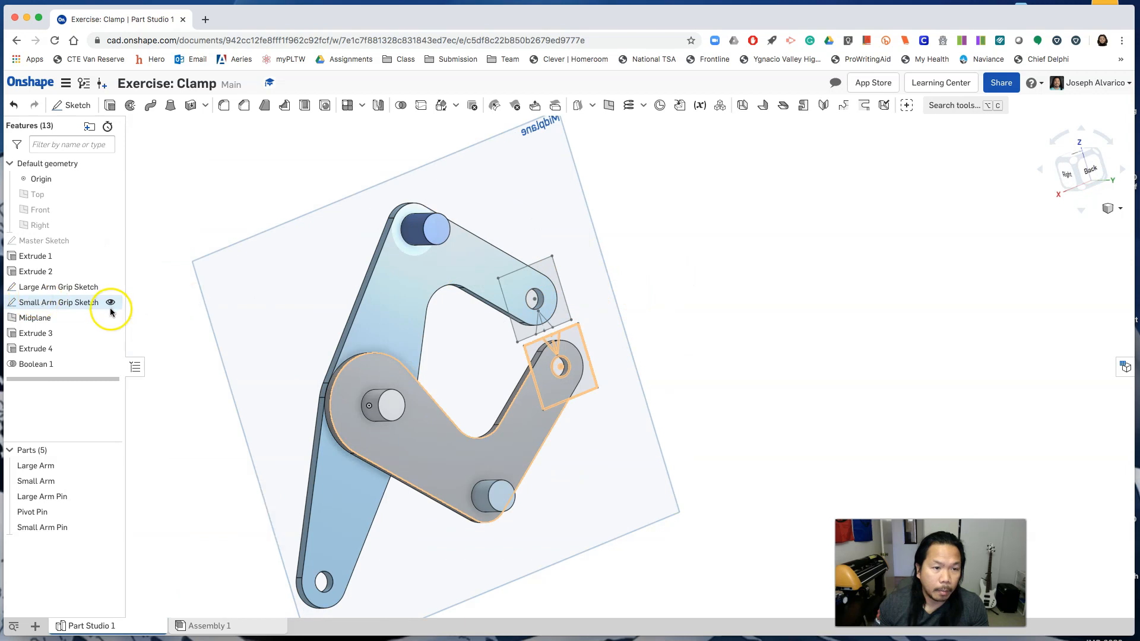
click(110, 319)
scroll(616, 276, up, 3)
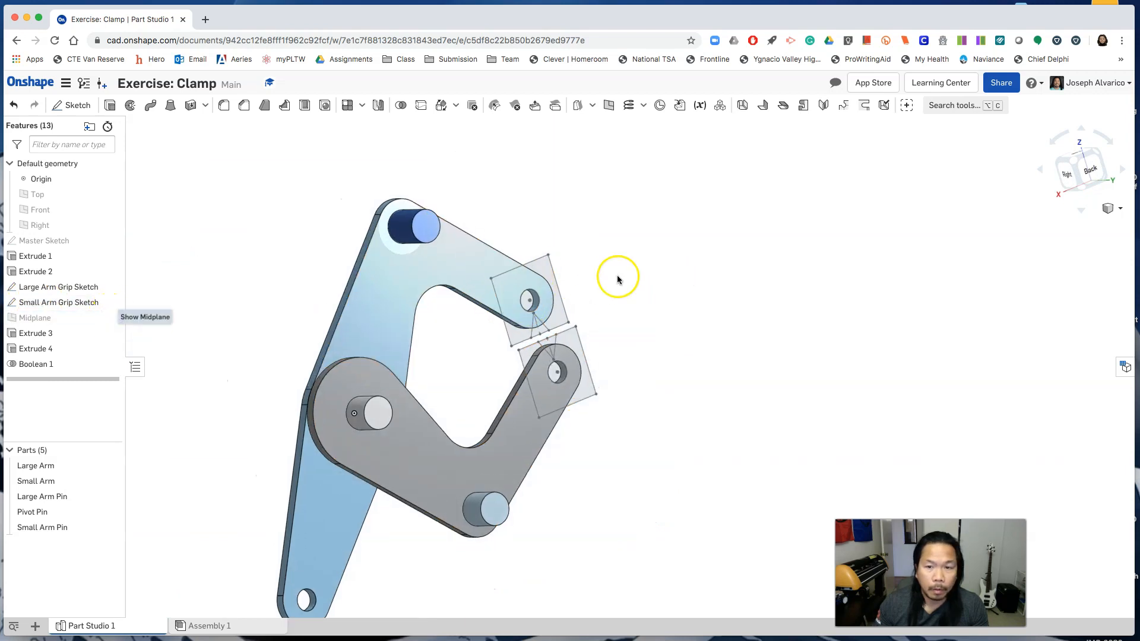
Step: Select the regions of both grip sketches, including the hole circles but leaving out the V-shaped notches
scroll(615, 282, up, 4)
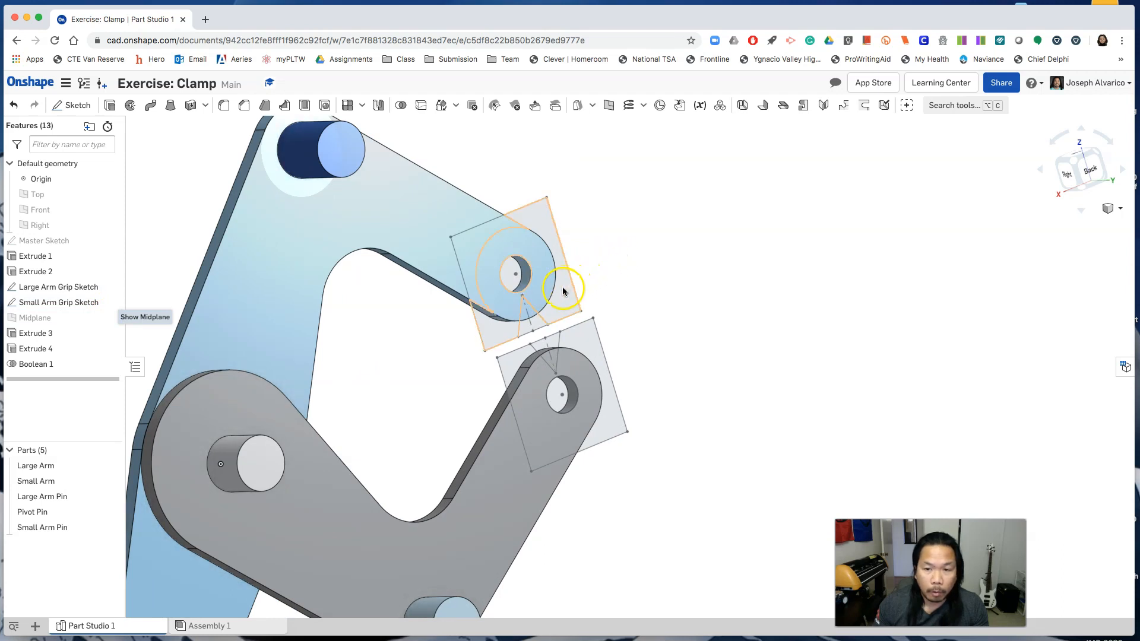
click(563, 291)
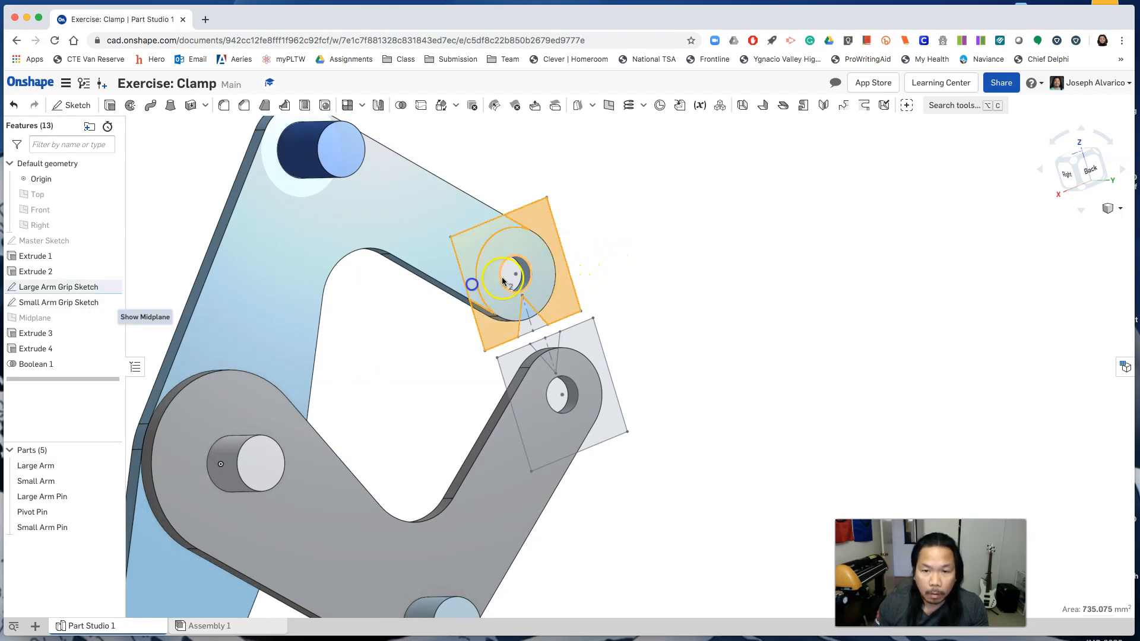
scroll(535, 288, up, 2)
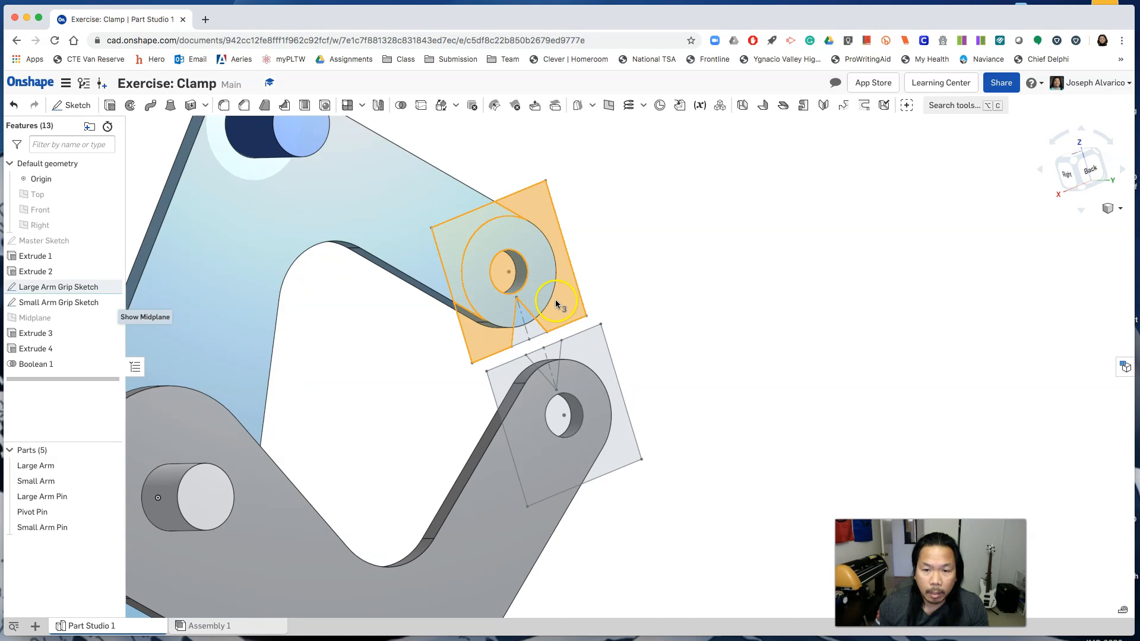
click(583, 371)
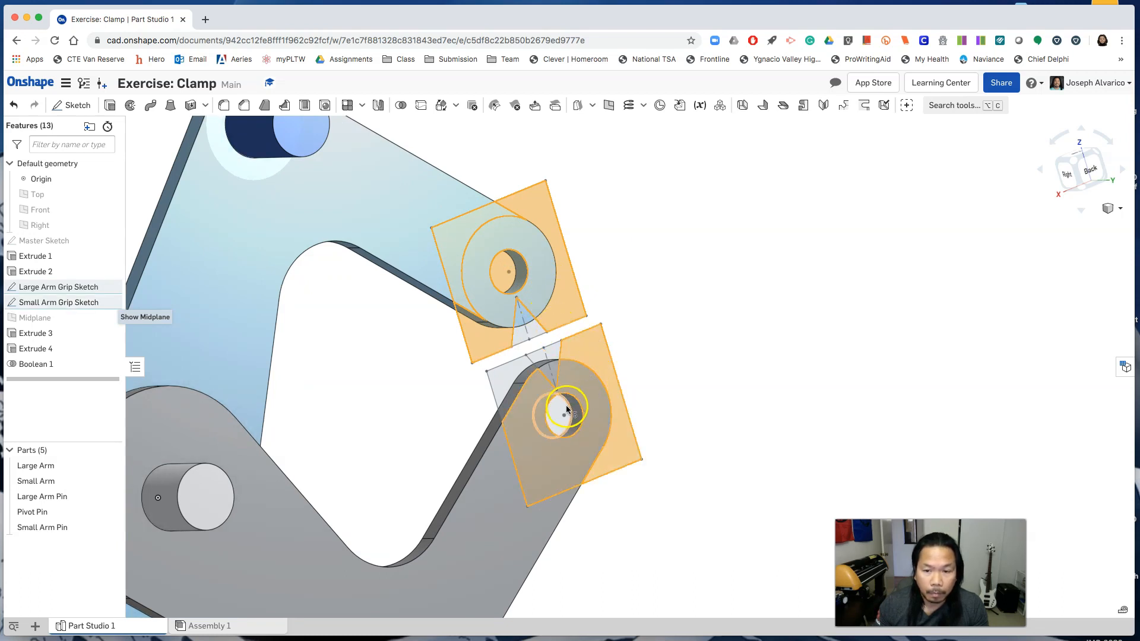
click(577, 412)
click(503, 381)
scroll(560, 429, down, 3)
right_drag(561, 428, 603, 420)
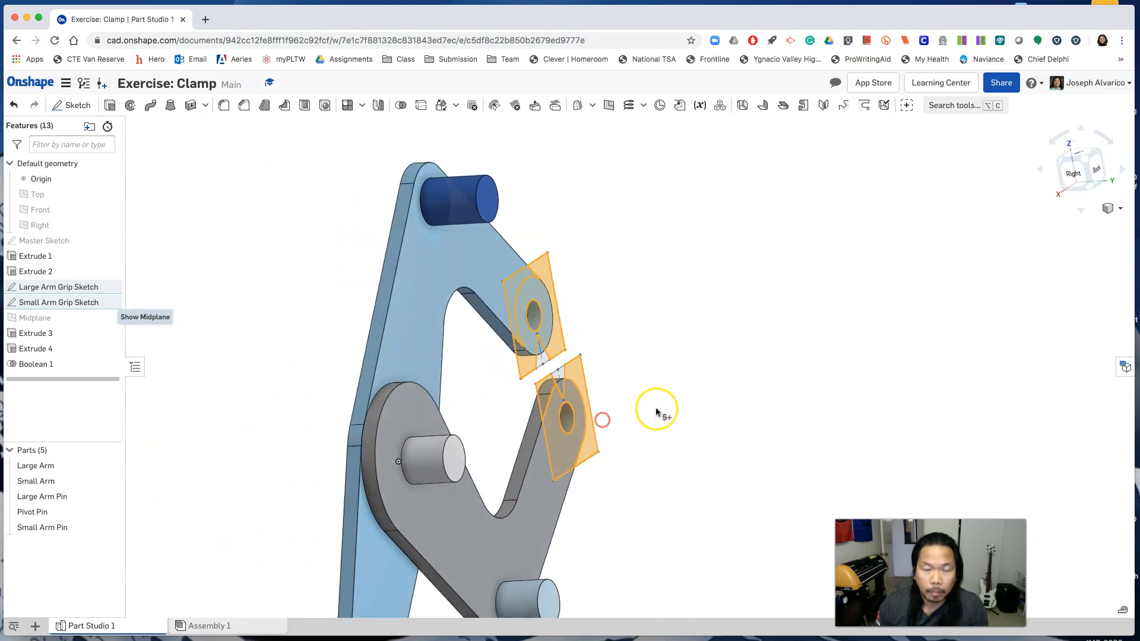
Step: Show the Midplane and extrude the selected grip regions as new parts up to the Midplane face
click(110, 318)
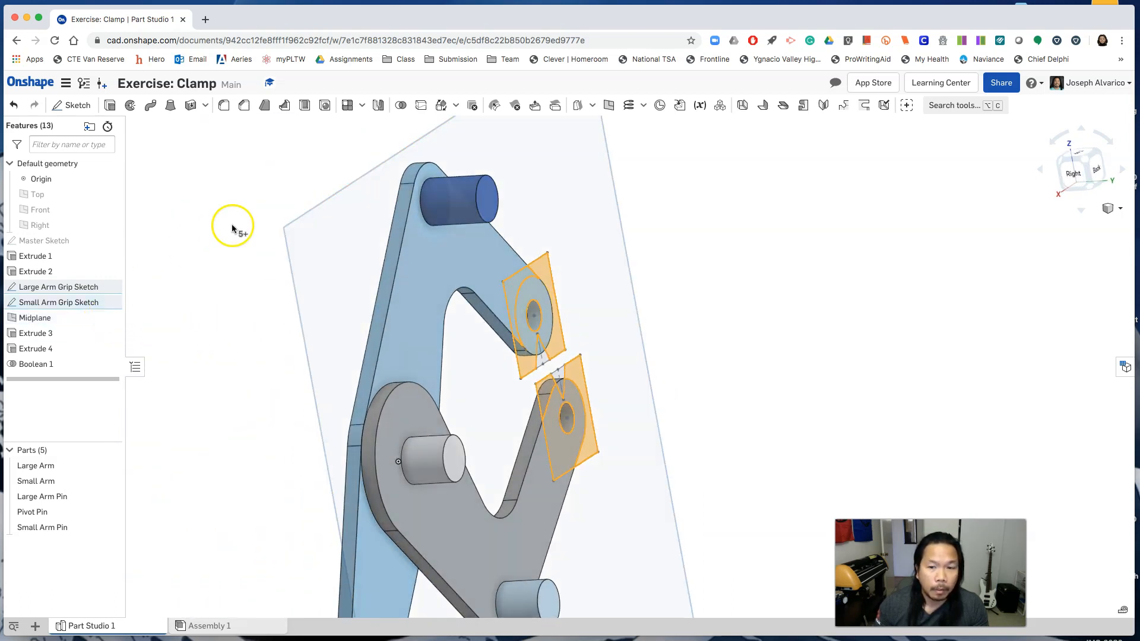
click(111, 107)
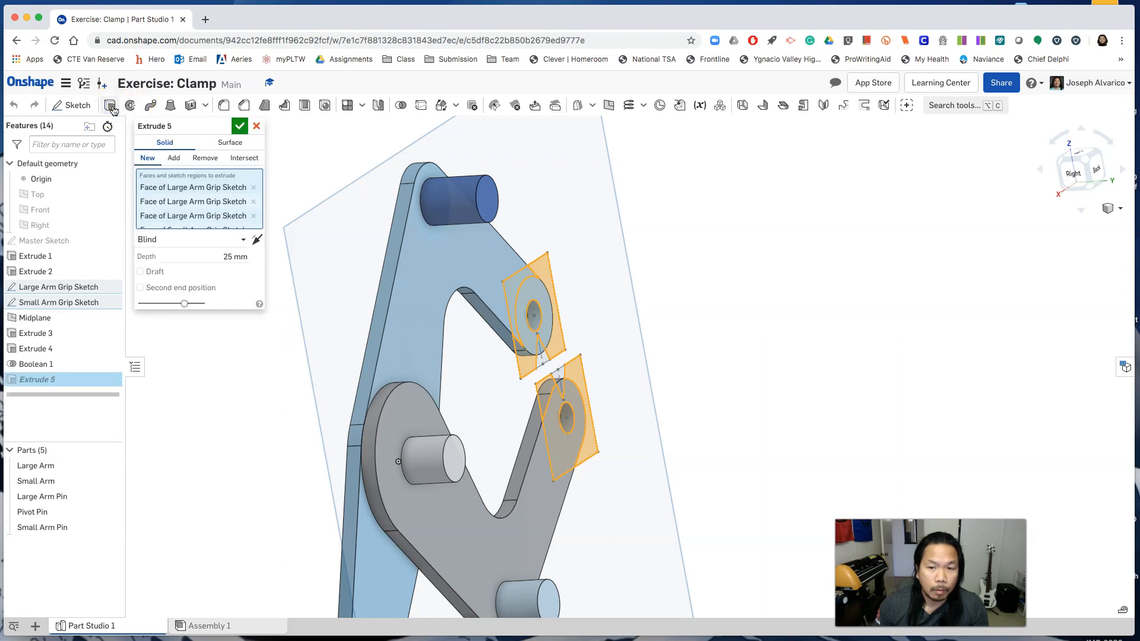
click(200, 204)
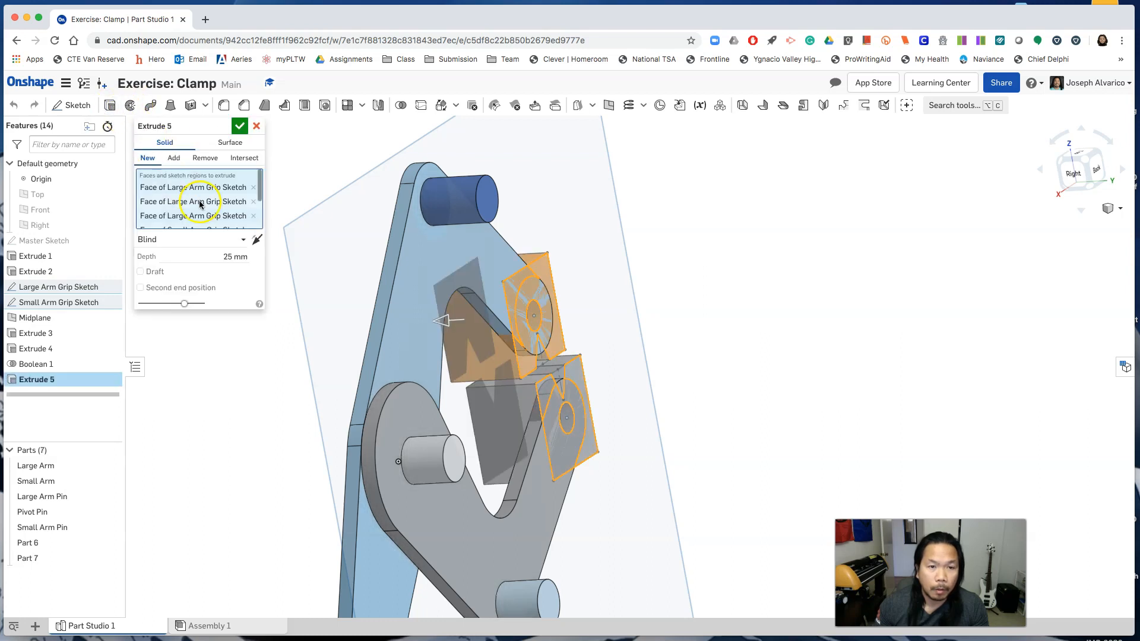
click(256, 242)
click(225, 272)
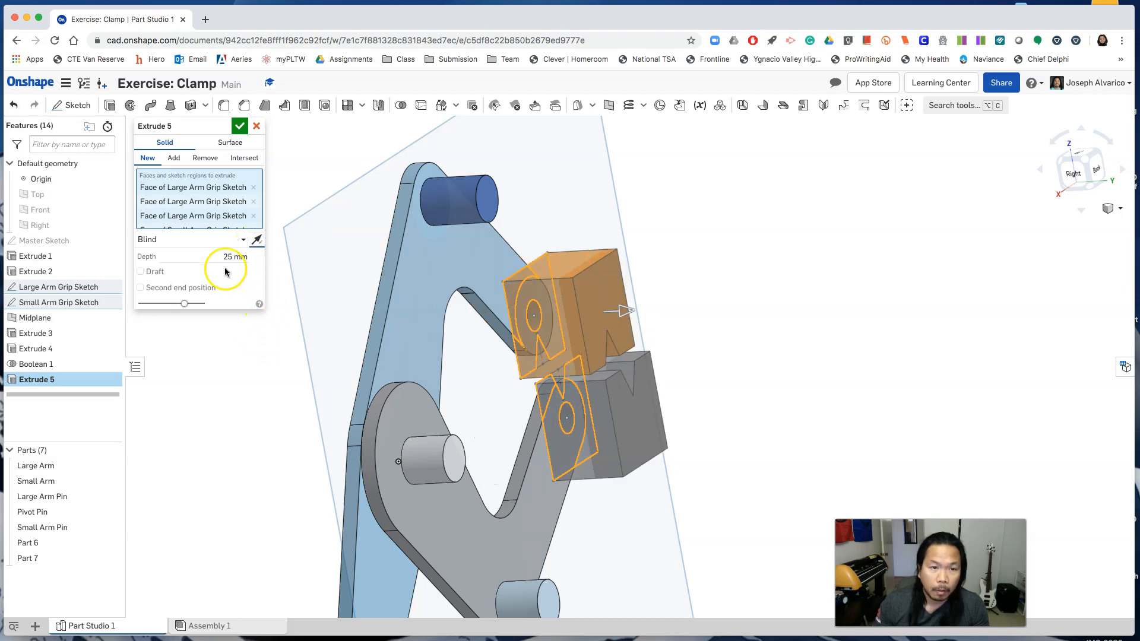
click(153, 242)
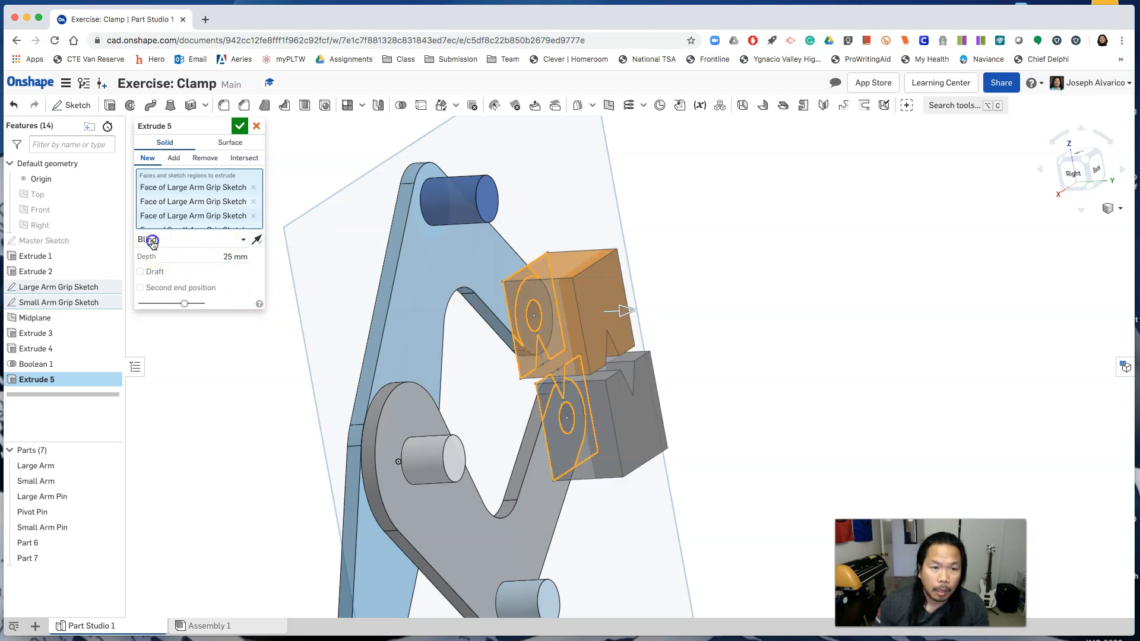
click(166, 304)
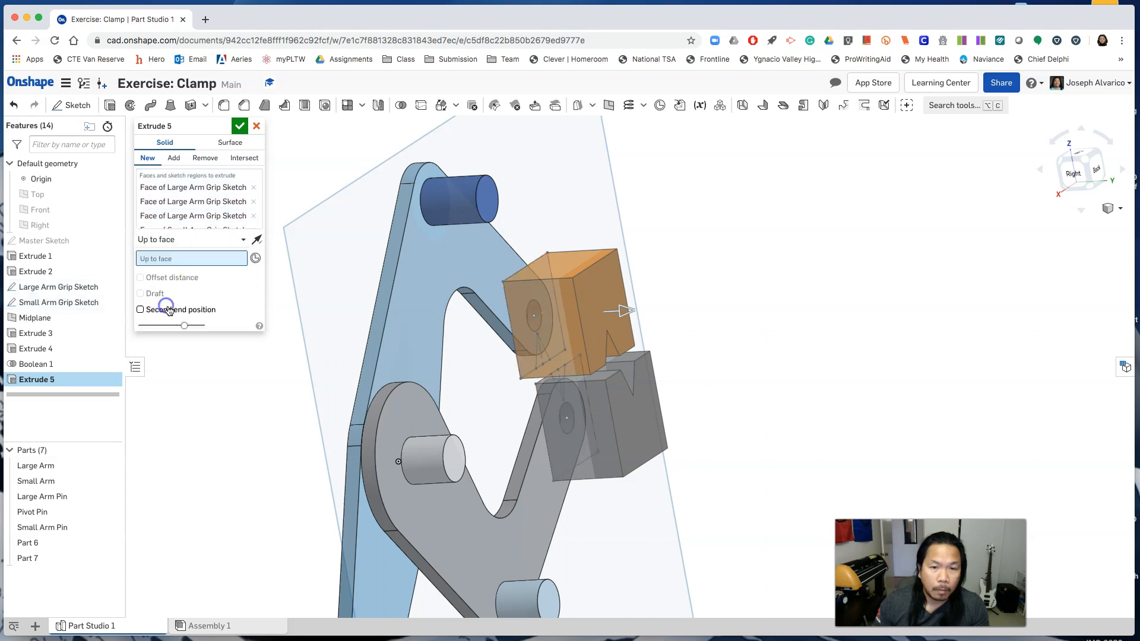
right_drag(232, 406, 298, 402)
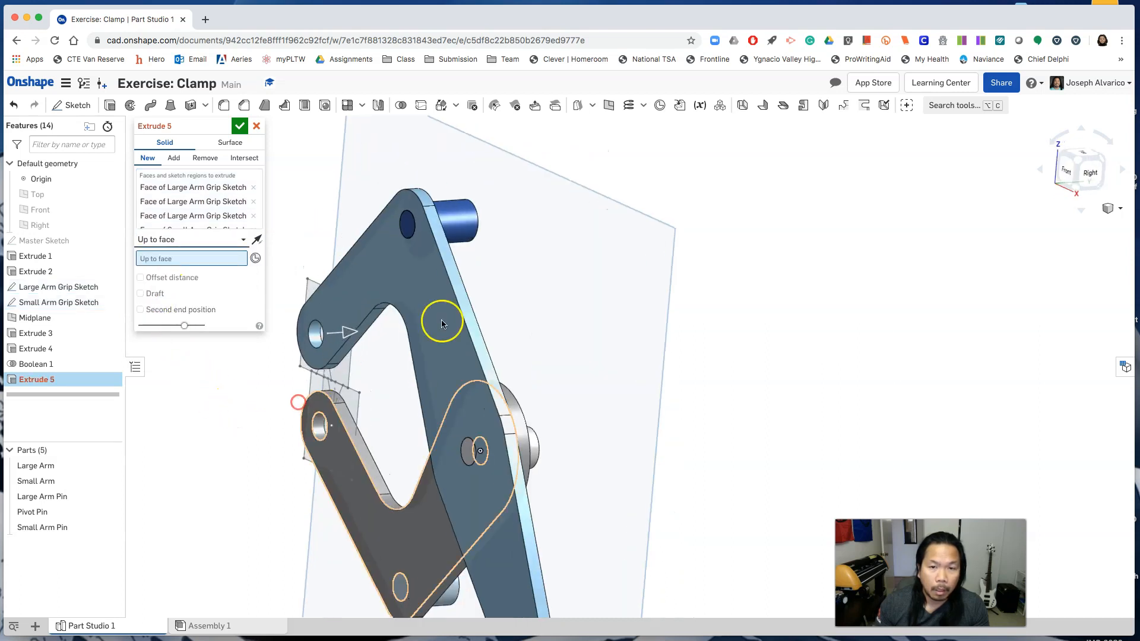
click(573, 196)
mouse_move(572, 214)
right_down()
mouse_move(468, 219)
mouse_move(559, 216)
right_up()
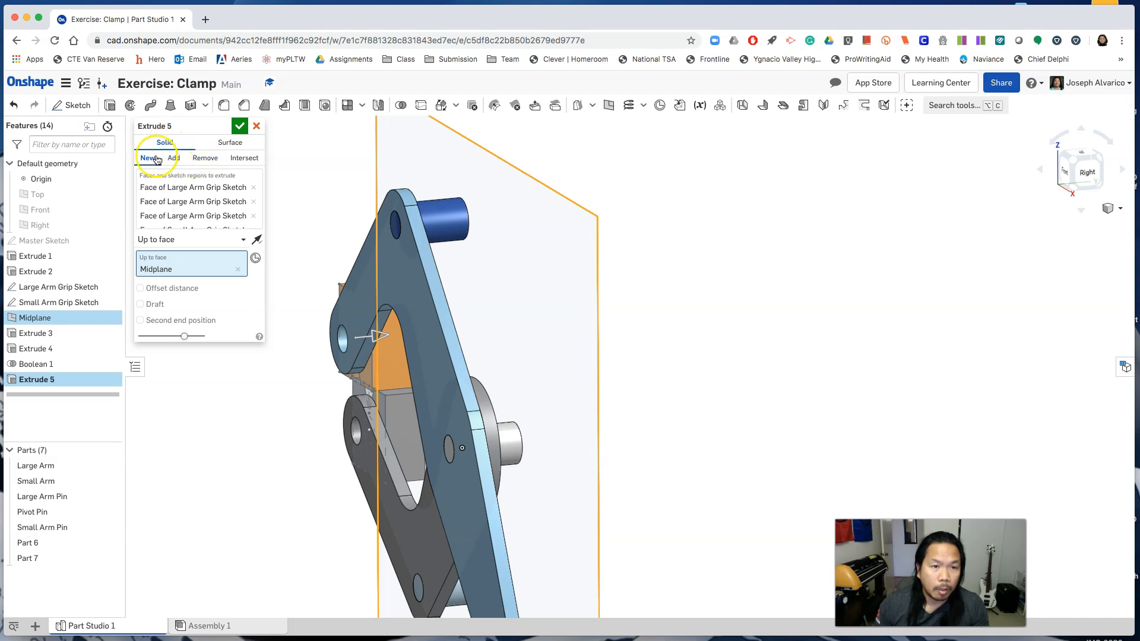
click(240, 128)
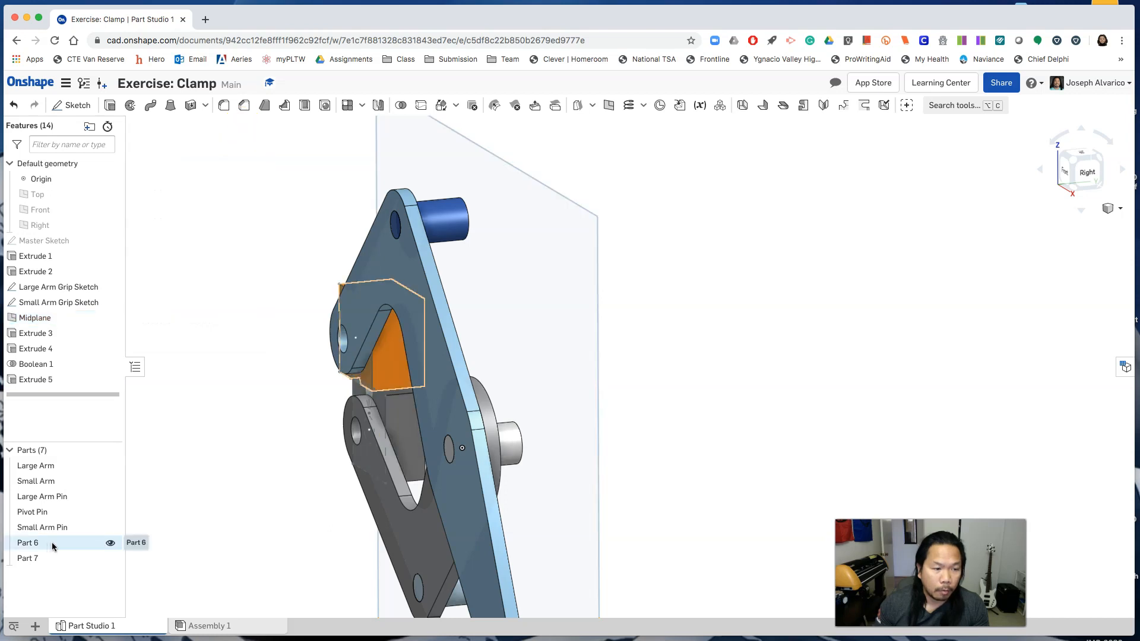
Step: Rename Part 6 as Large Arm Grip and Part 7 as Small Arm Grip
right_click(52, 543)
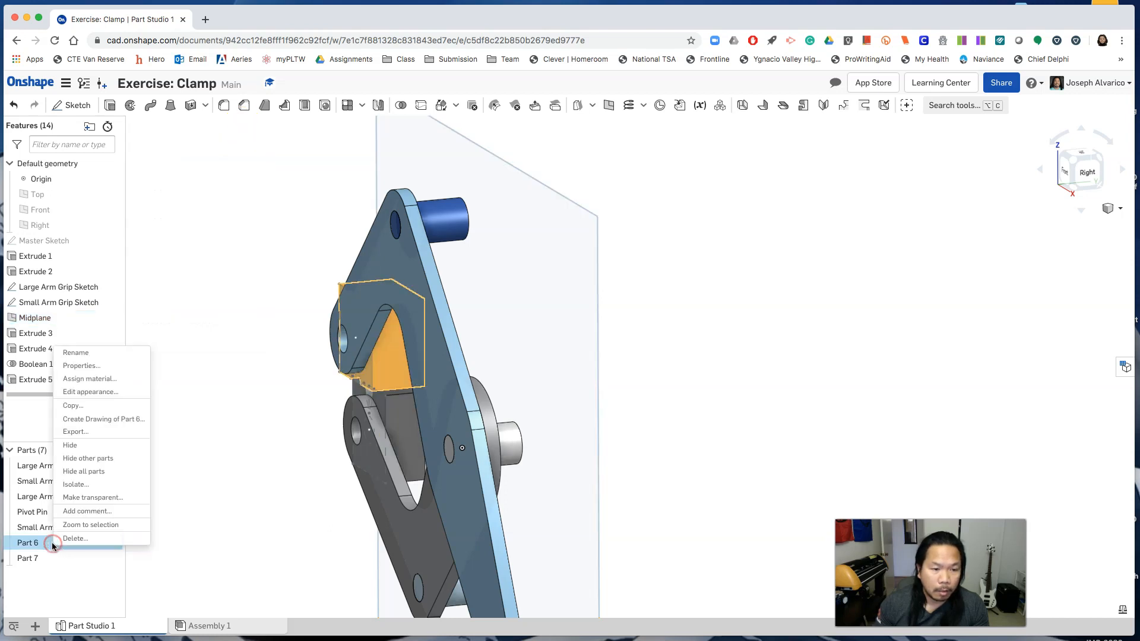
click(93, 353)
text(Large Arm Grip)
click(219, 580)
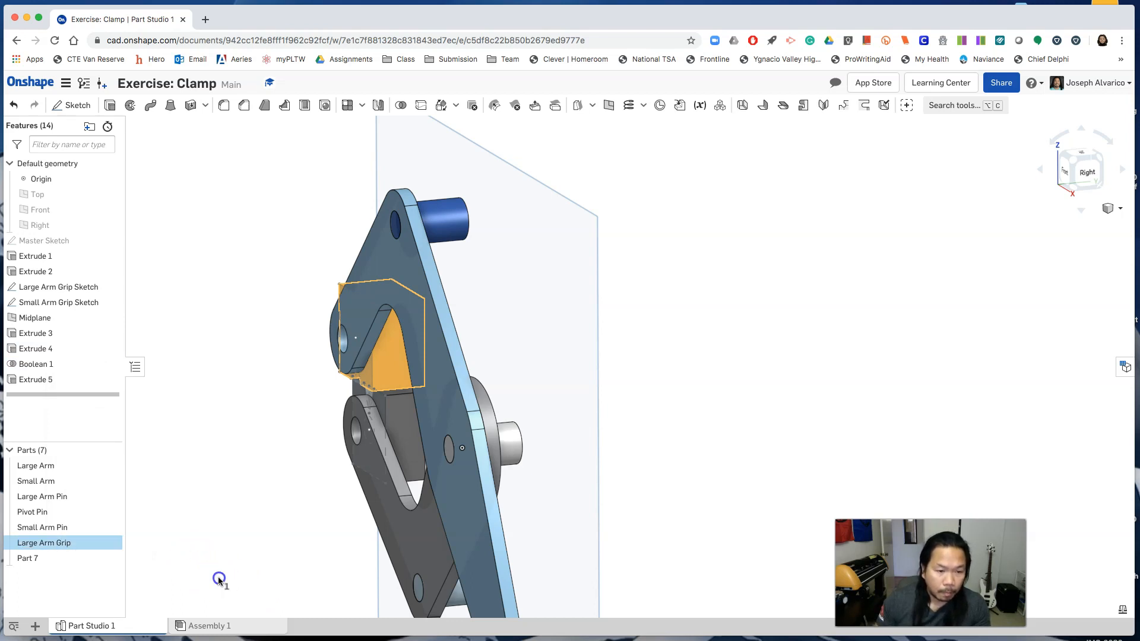
right_click(60, 559)
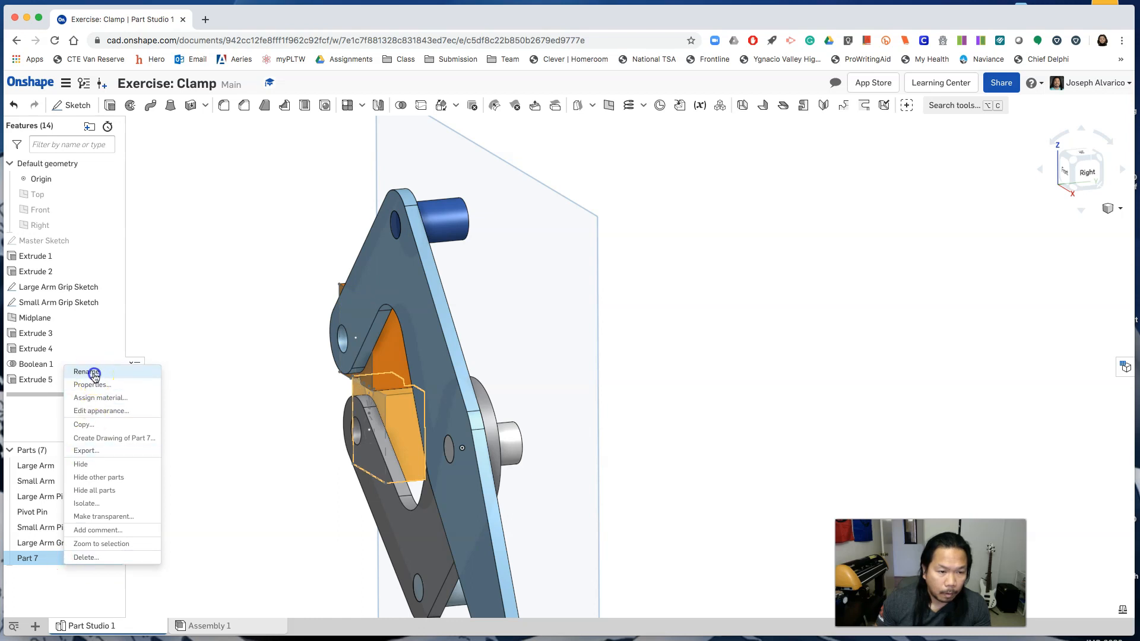
click(88, 372)
text(Small Arm Grip)
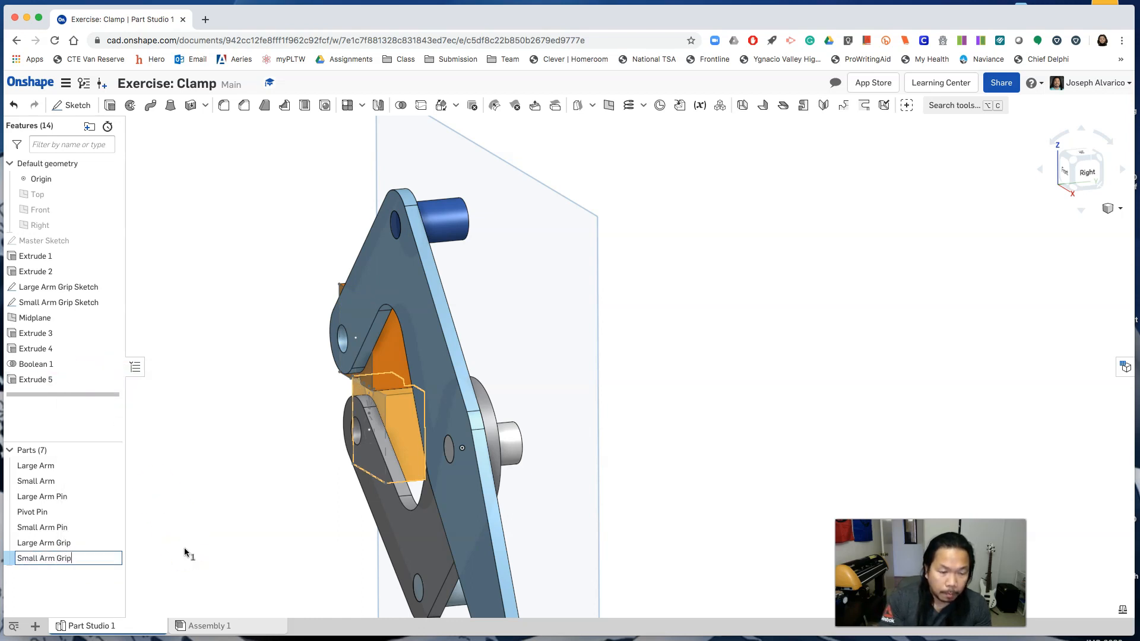
key(Return)
Step: Hide the Large Arm Grip Sketch and the Small Arm Grip Sketch
click(1134, 218)
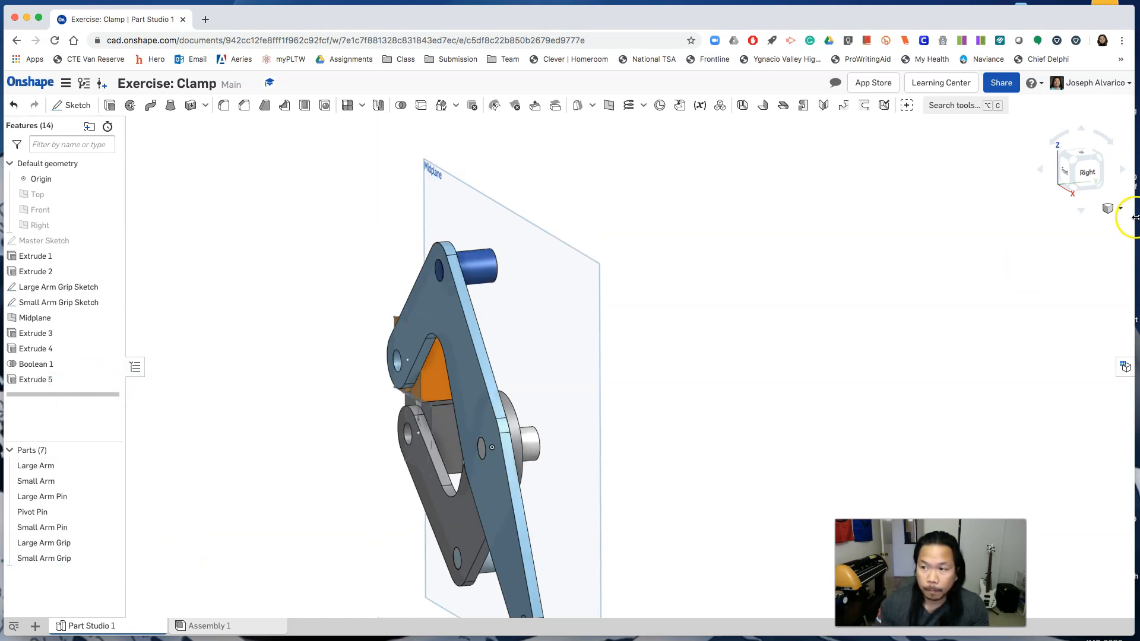
click(1123, 213)
click(1056, 315)
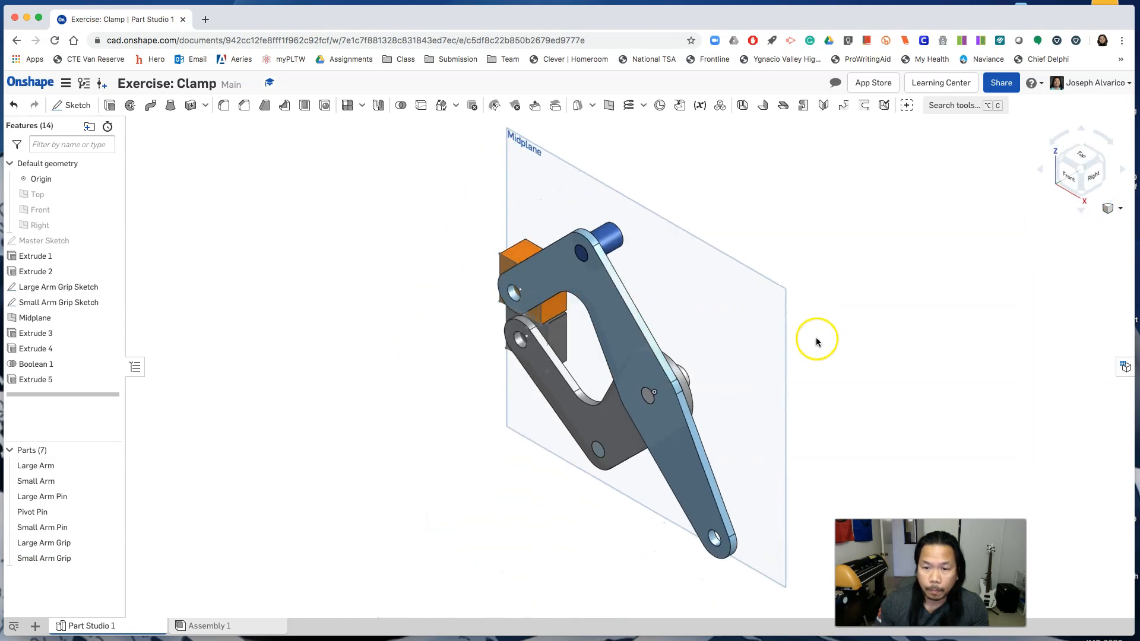
scroll(819, 347, up, 3)
middle_drag(786, 359, 662, 354)
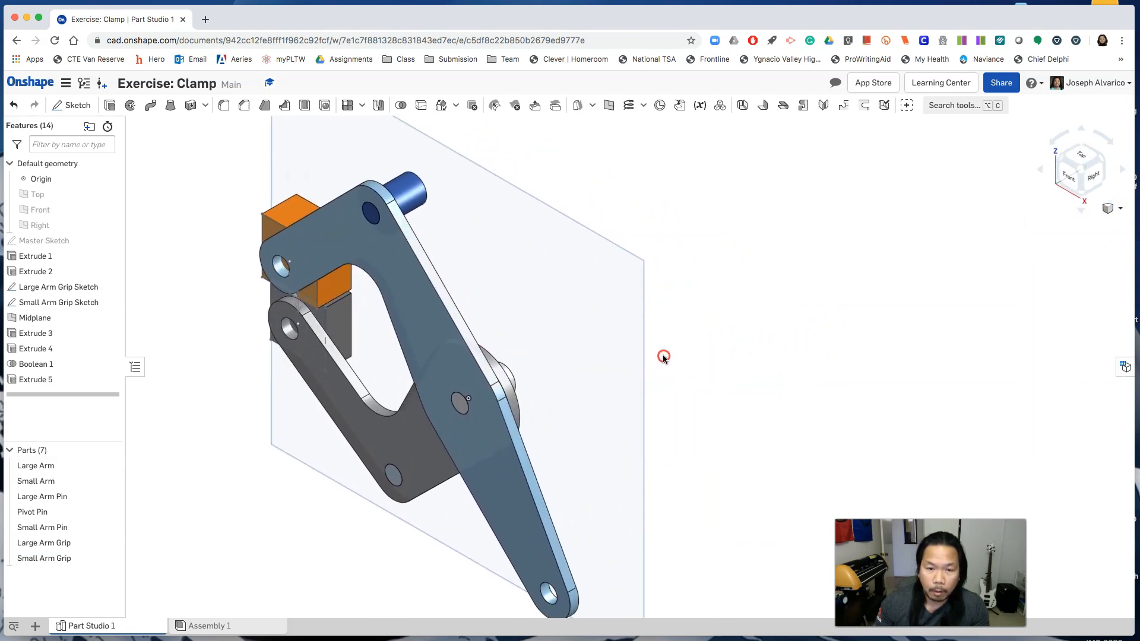
mouse_move(697, 415)
right_down()
mouse_move(585, 425)
mouse_move(705, 394)
right_up()
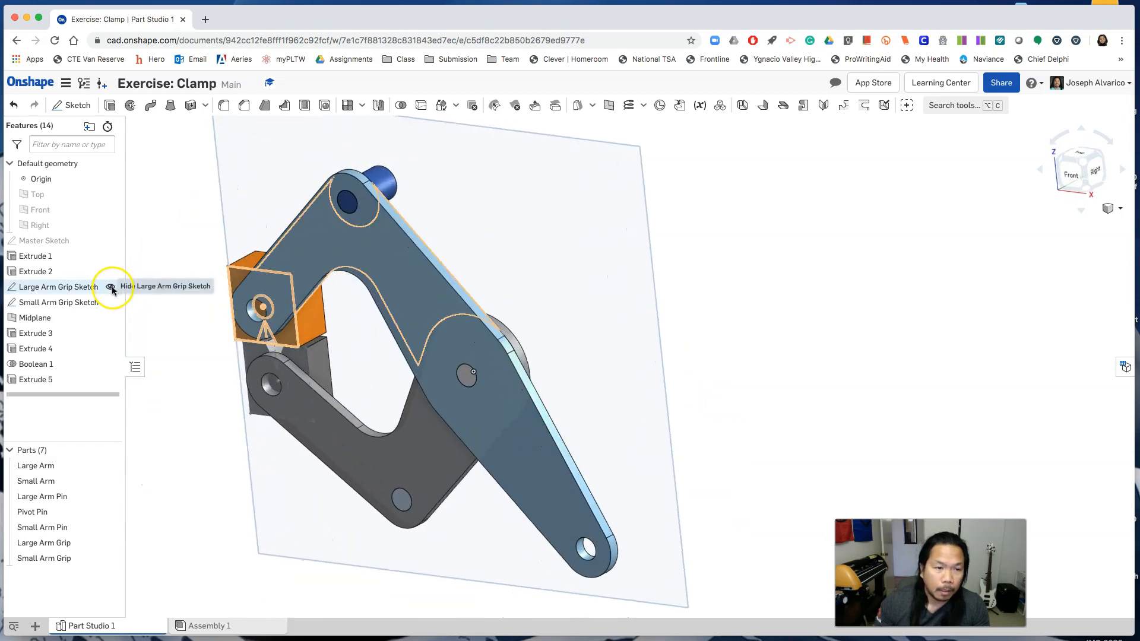
click(112, 287)
click(110, 303)
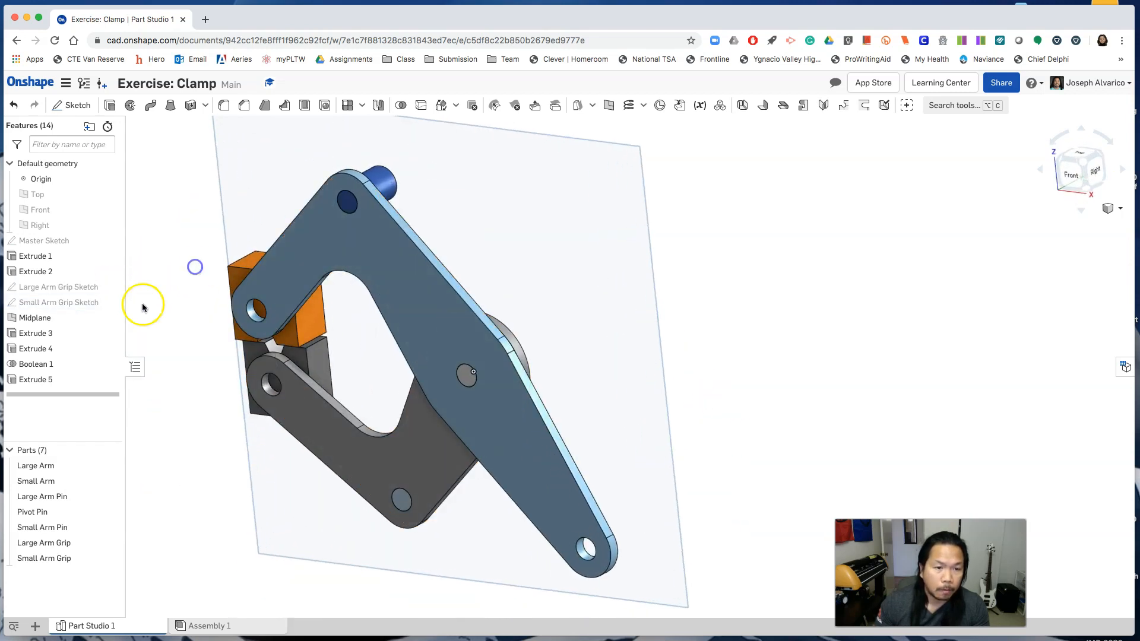
Step: Hide the Large Arm part, then show the Large Arm Grip Sketch and select its hole circle
right_drag(173, 284, 292, 300)
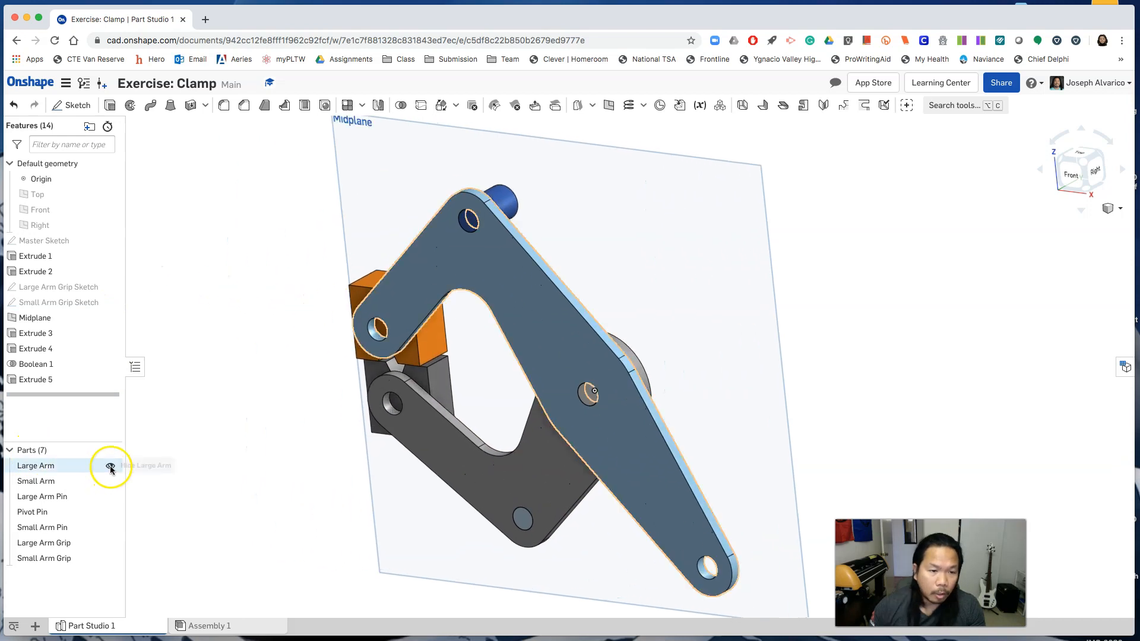
click(111, 467)
scroll(269, 362, up, 2)
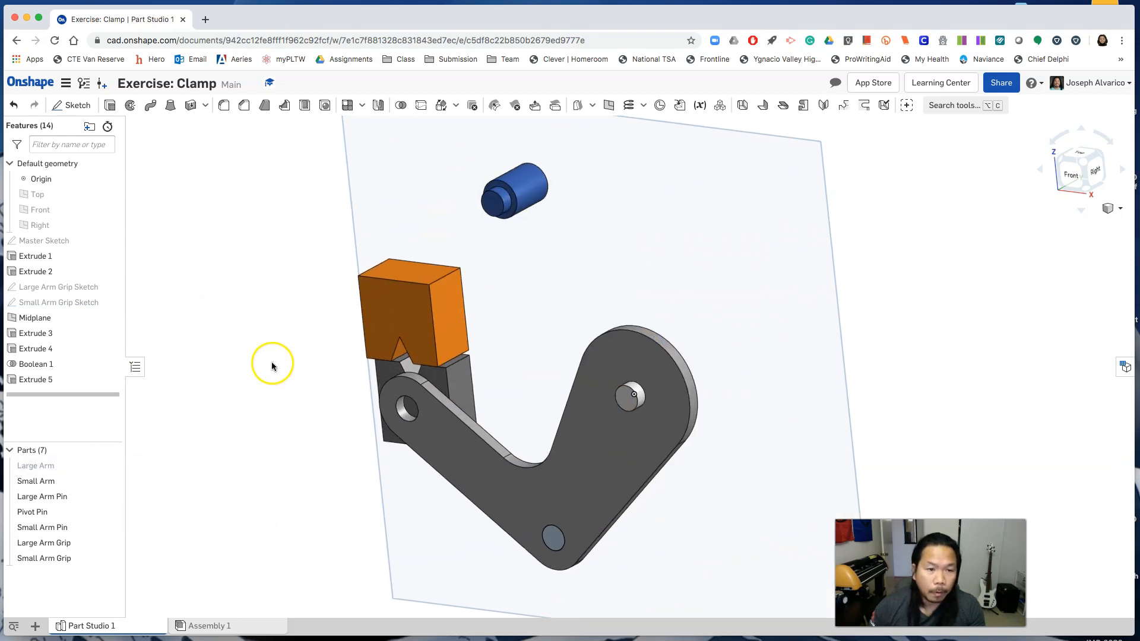
ctrl+right_drag(267, 366, 217, 378)
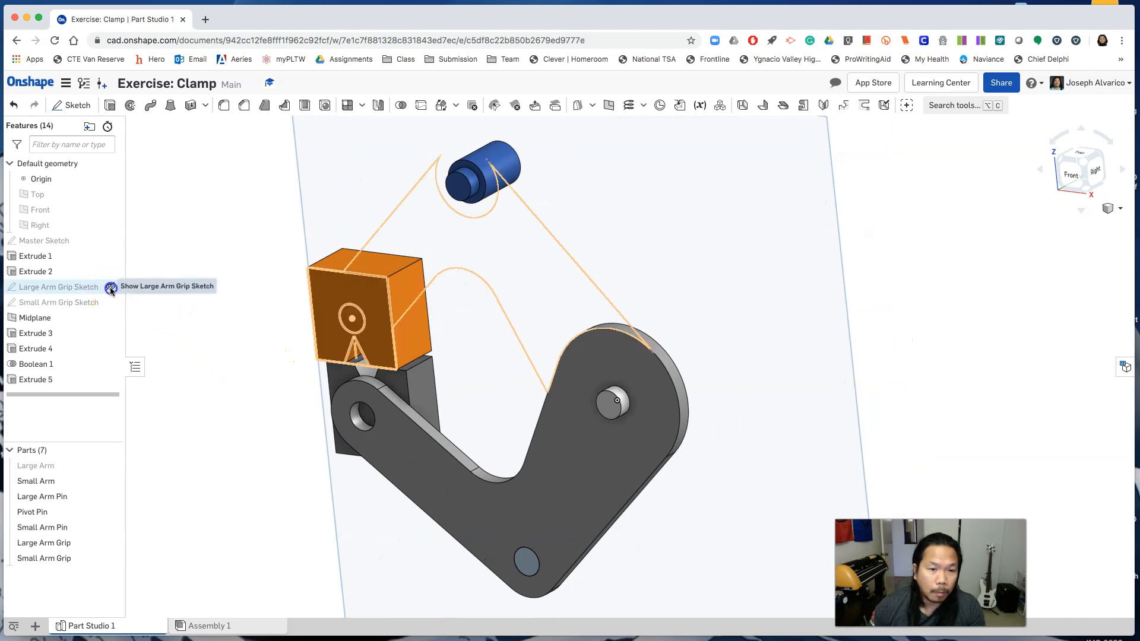
click(111, 289)
click(358, 326)
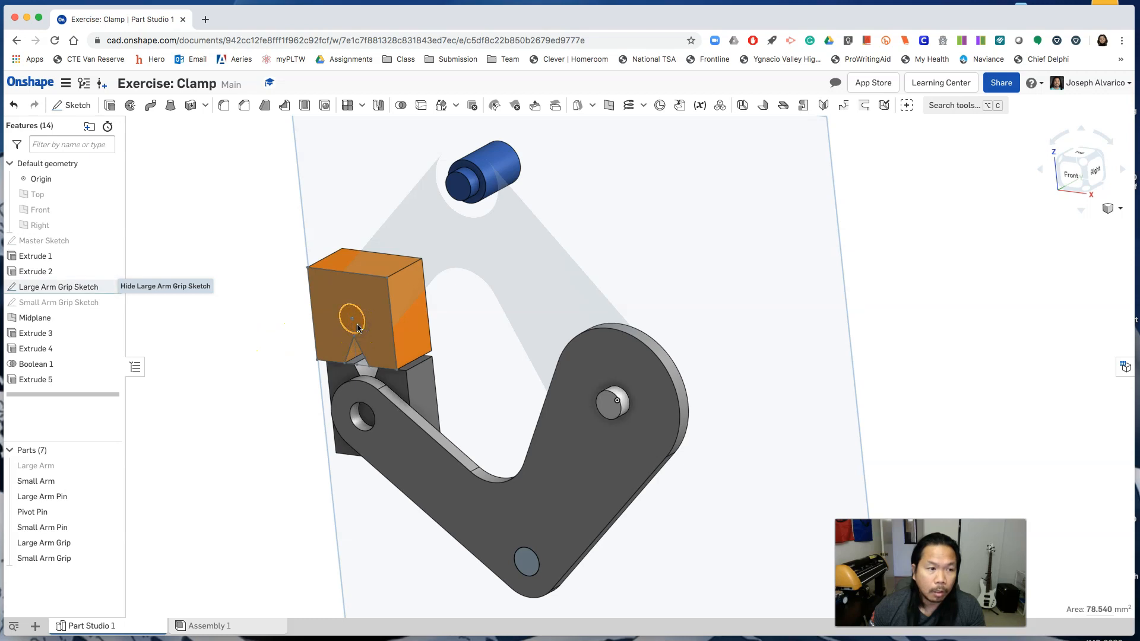
Step: Extrude the selected Large Arm Grip Sketch circle as an addition up to the Large Arm's outer face, merged with the Large Arm Grip
click(113, 107)
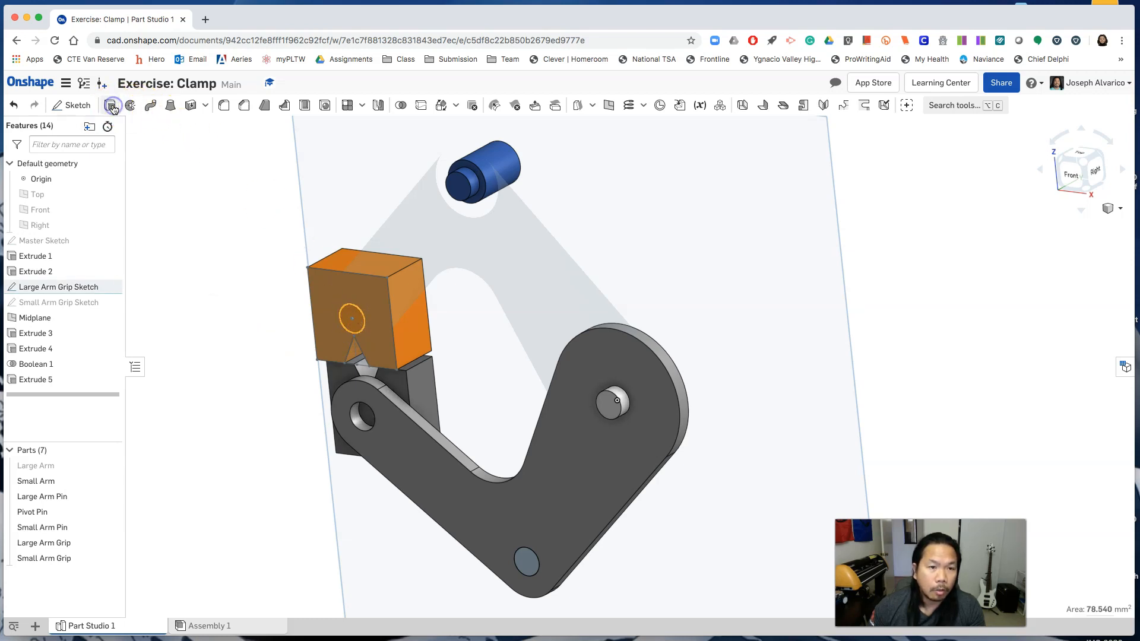
click(168, 146)
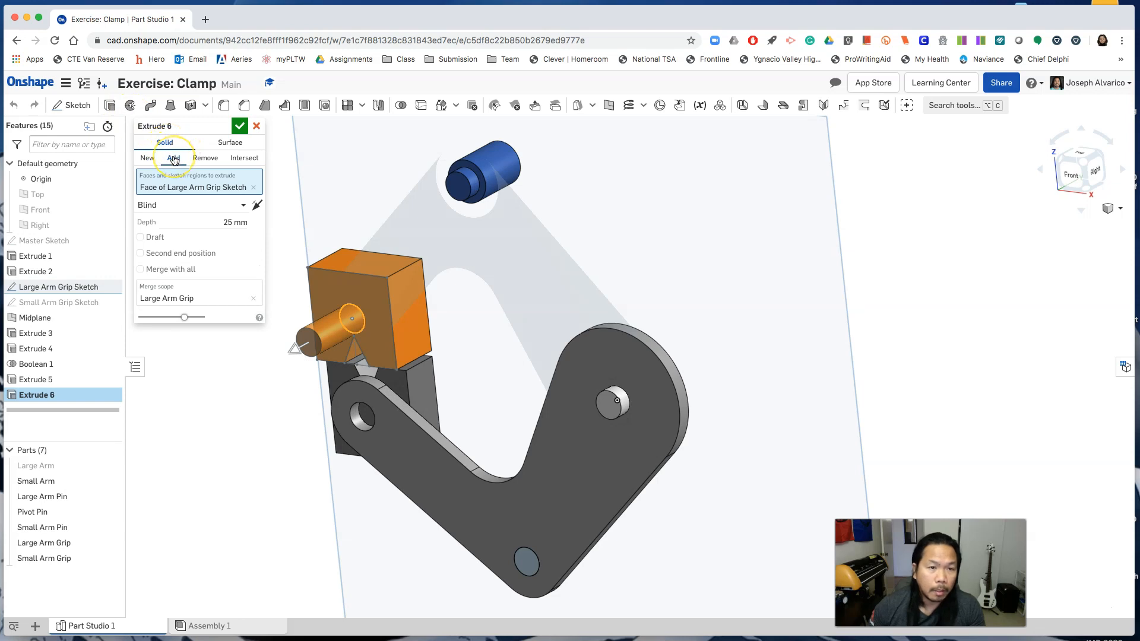
click(110, 466)
click(201, 209)
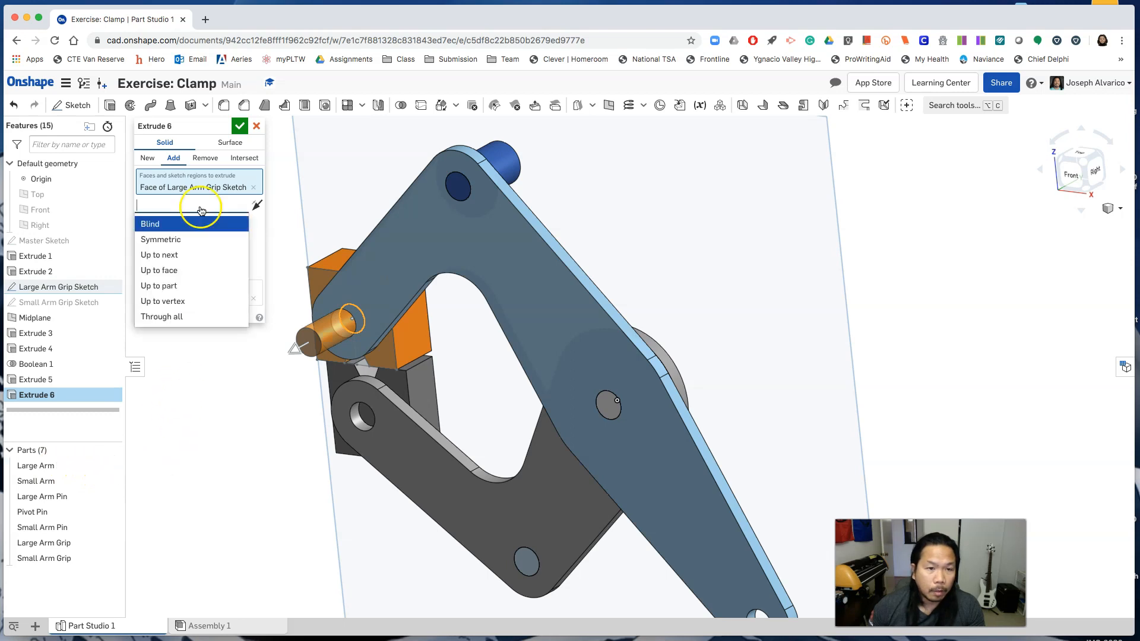
click(173, 272)
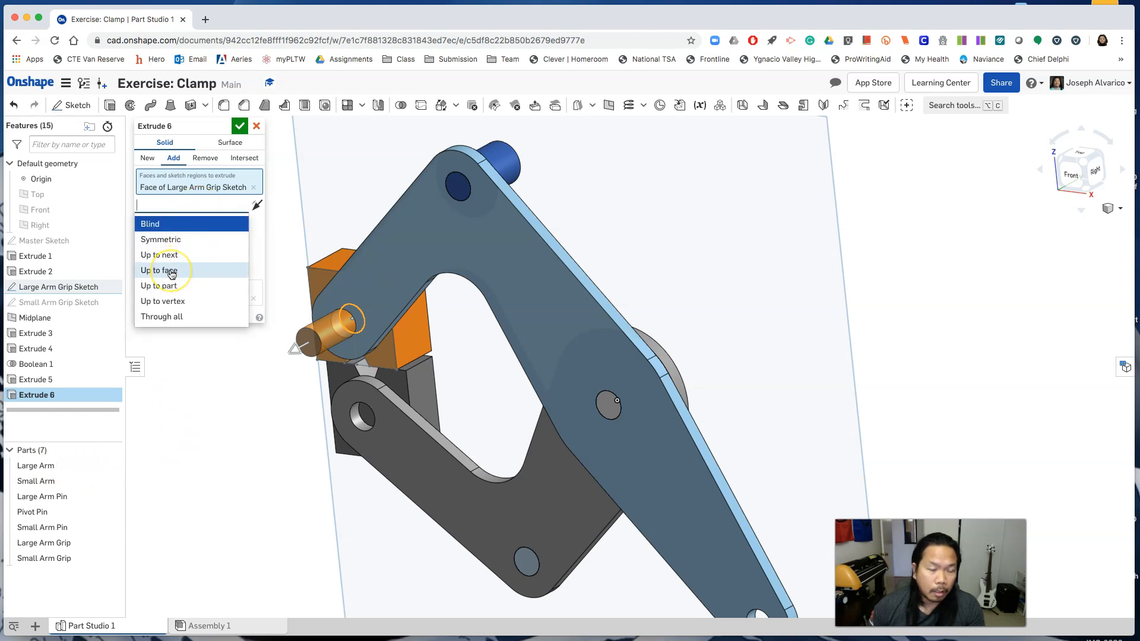
click(183, 224)
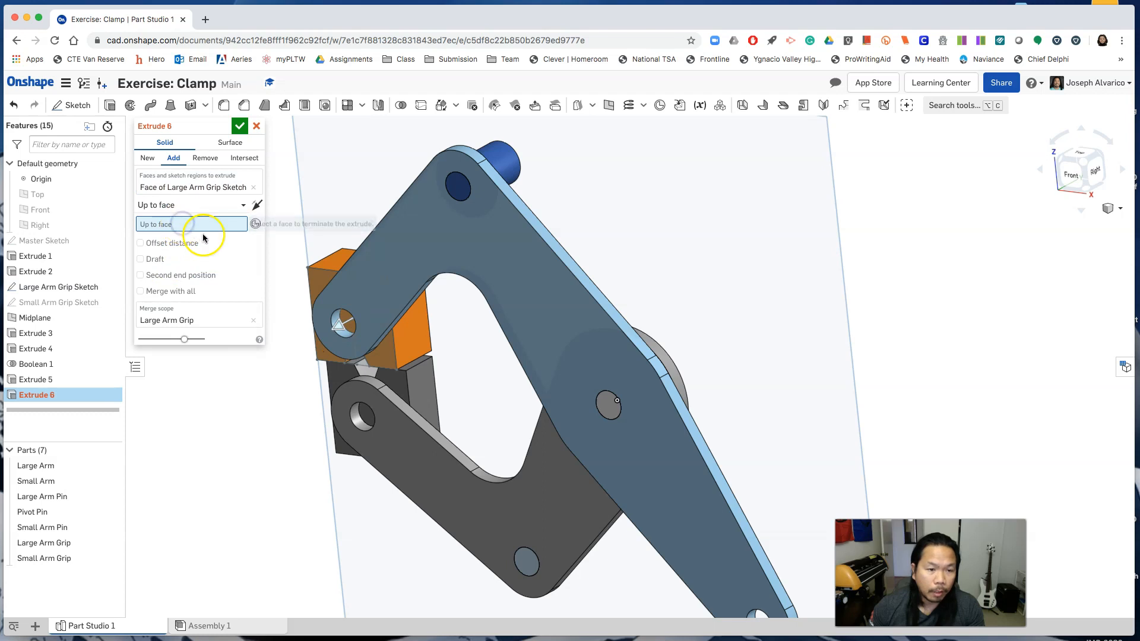
click(395, 290)
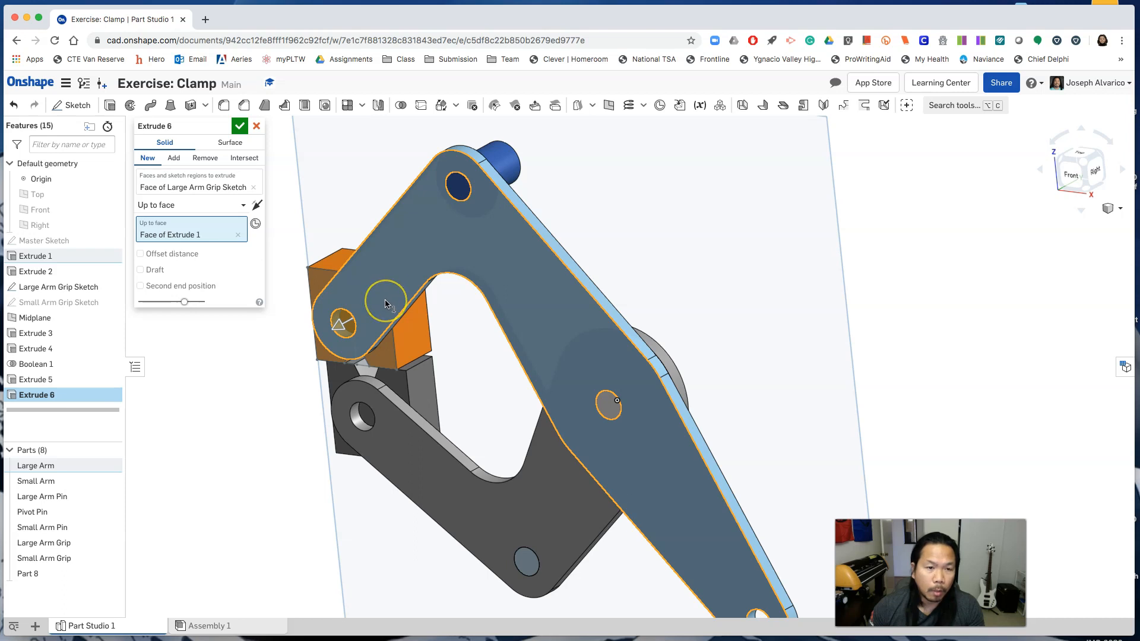
click(174, 159)
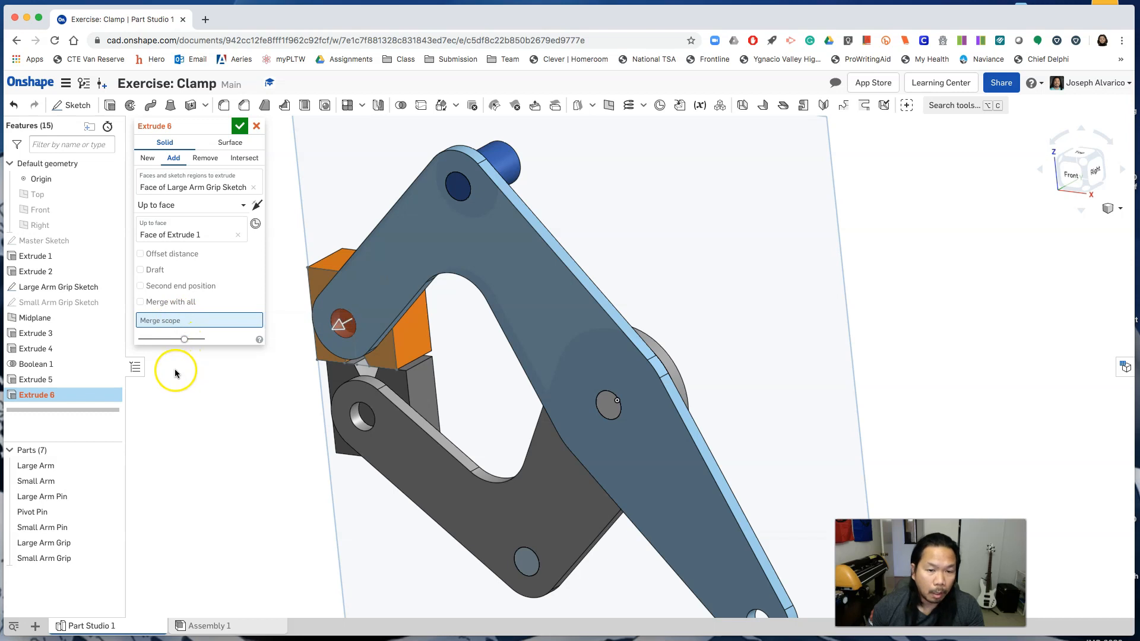
click(55, 544)
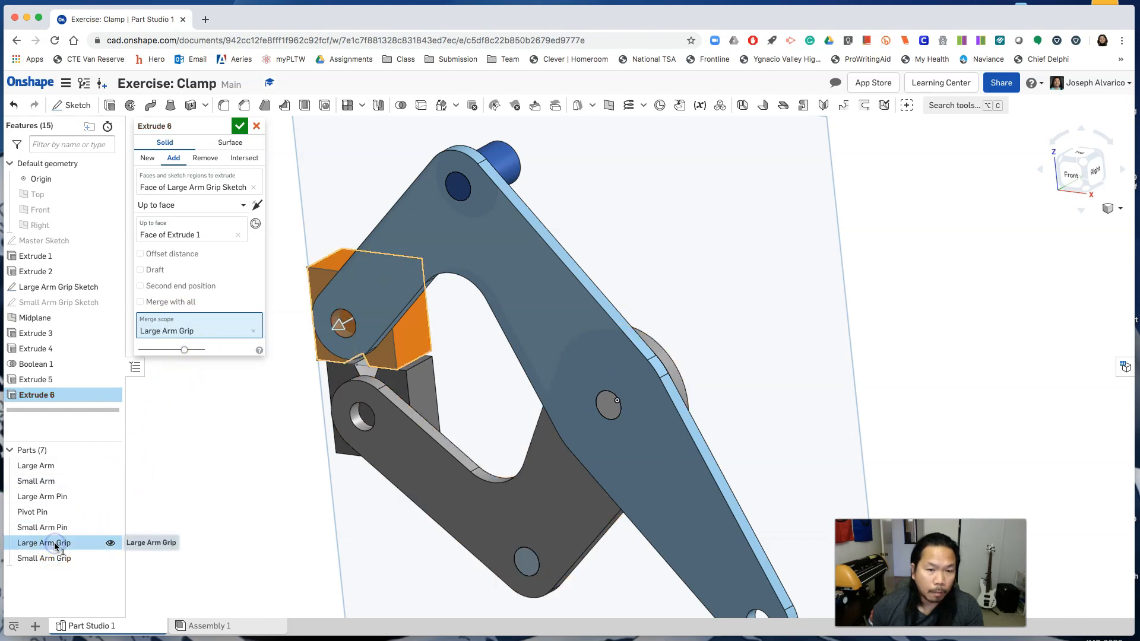
click(241, 129)
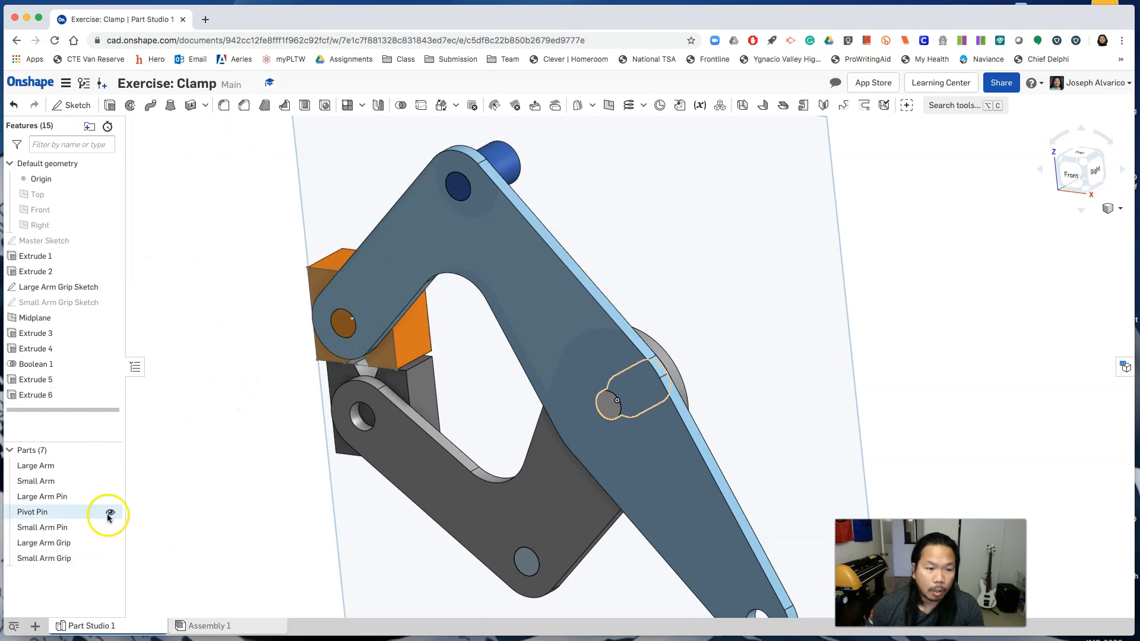
Step: Hide the Large Arm to inspect the peg on the Large Arm Grip, and show the arm again
click(109, 469)
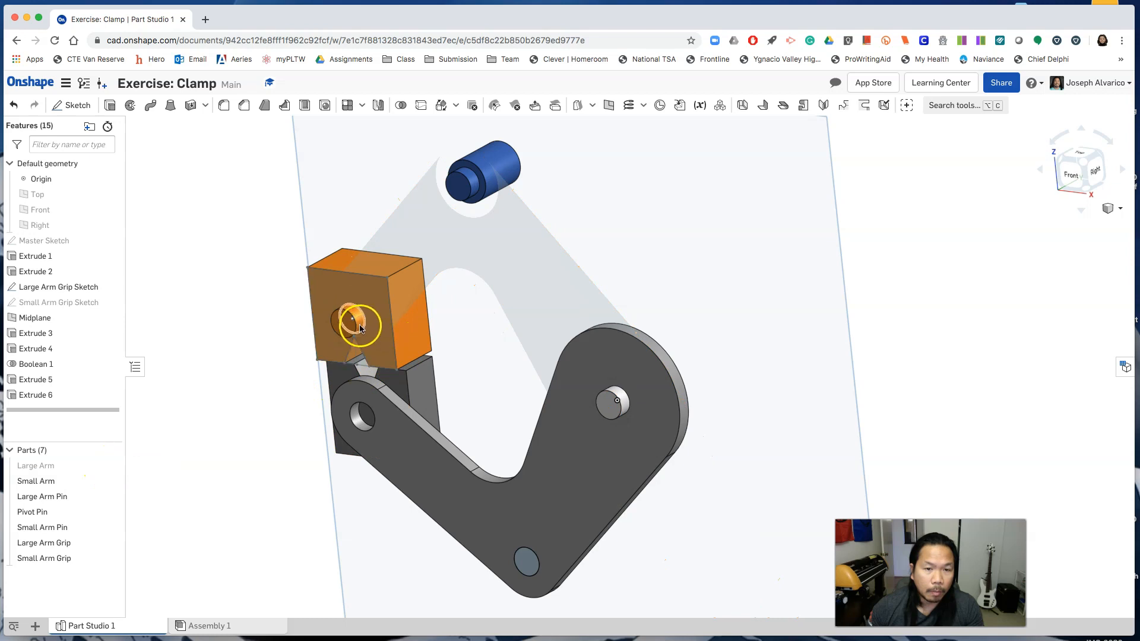
click(111, 466)
click(243, 473)
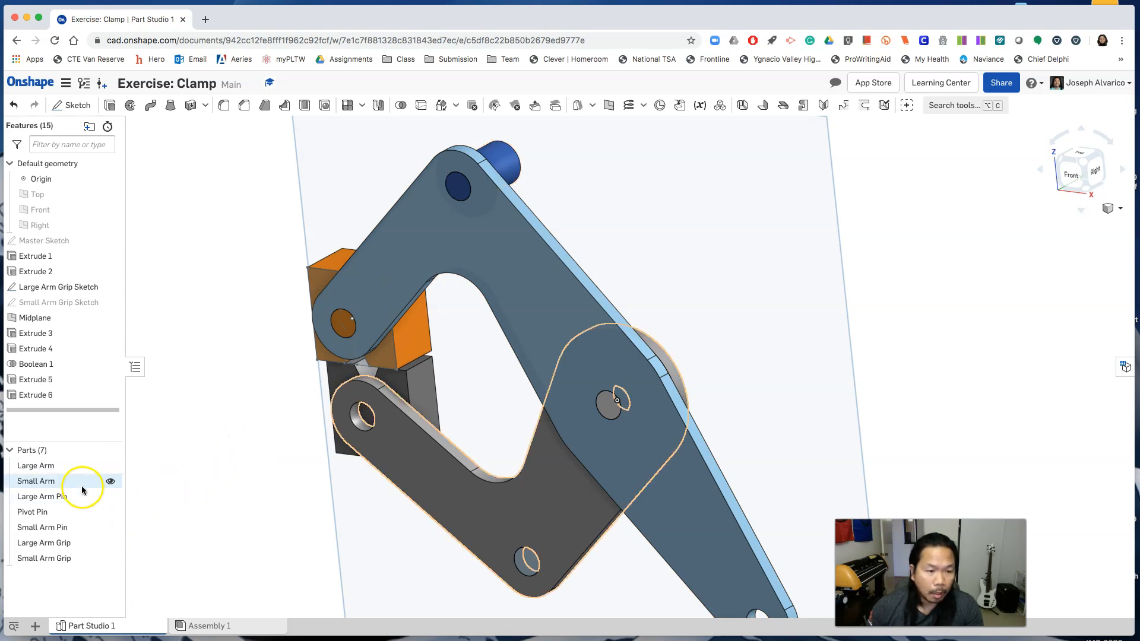
Step: With the Small Arm temporarily hidden, show the Small Arm Grip Sketch and select its hole circle
click(110, 481)
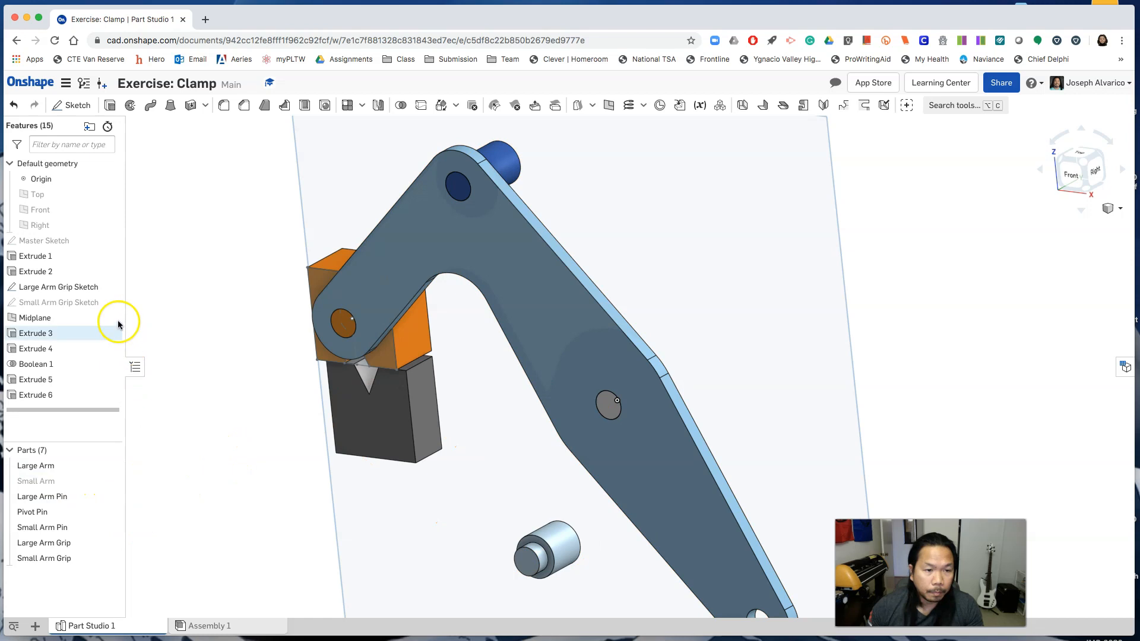
click(110, 289)
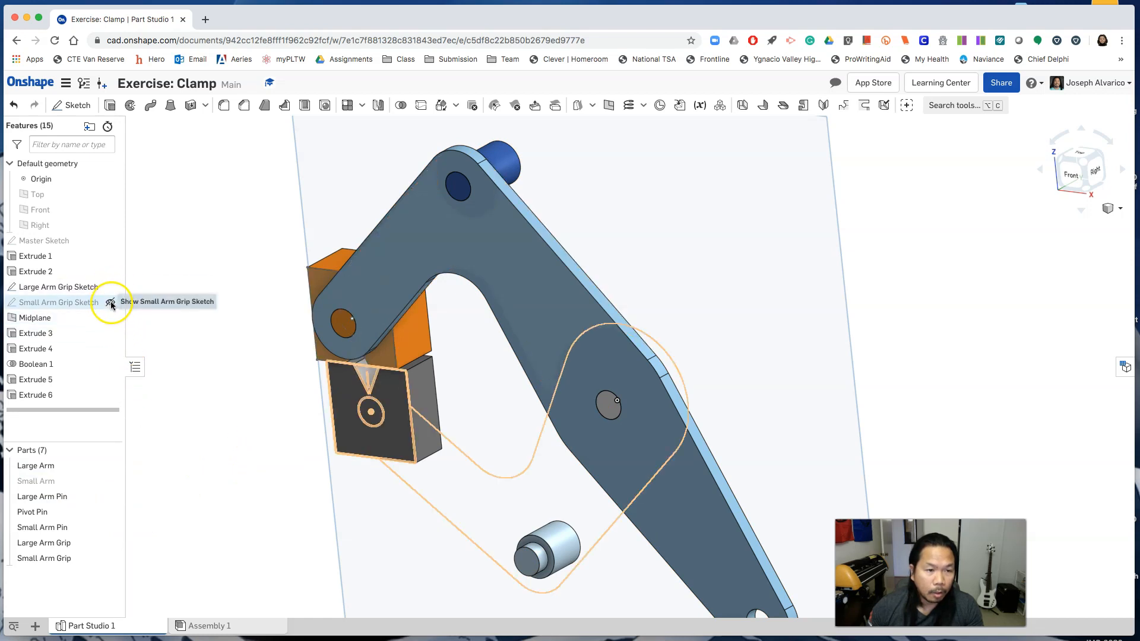
click(110, 304)
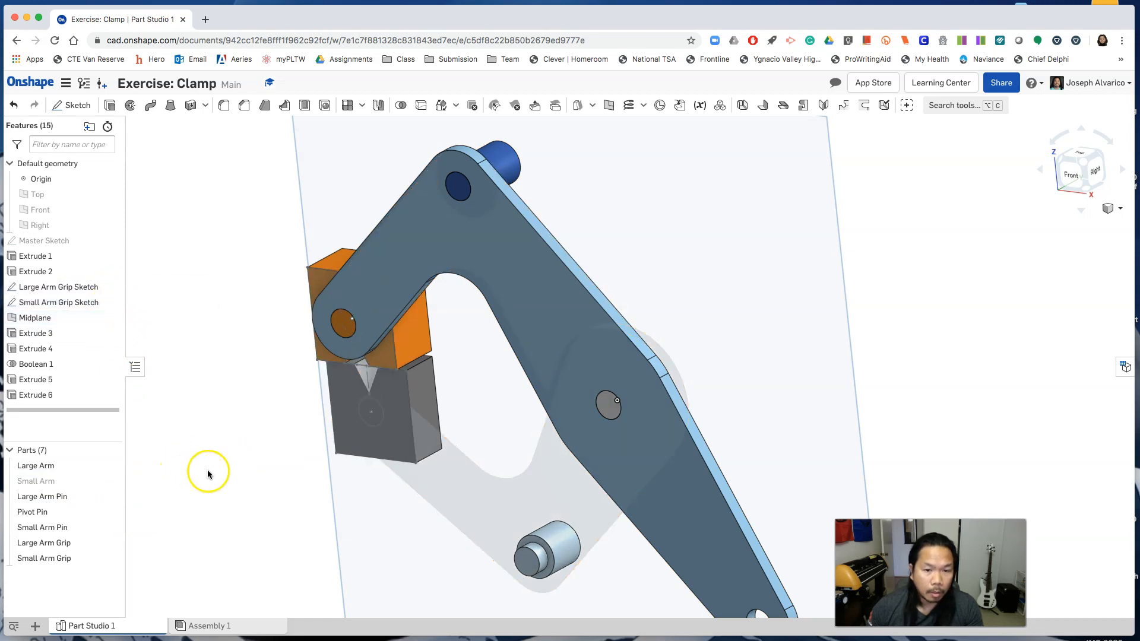
click(374, 421)
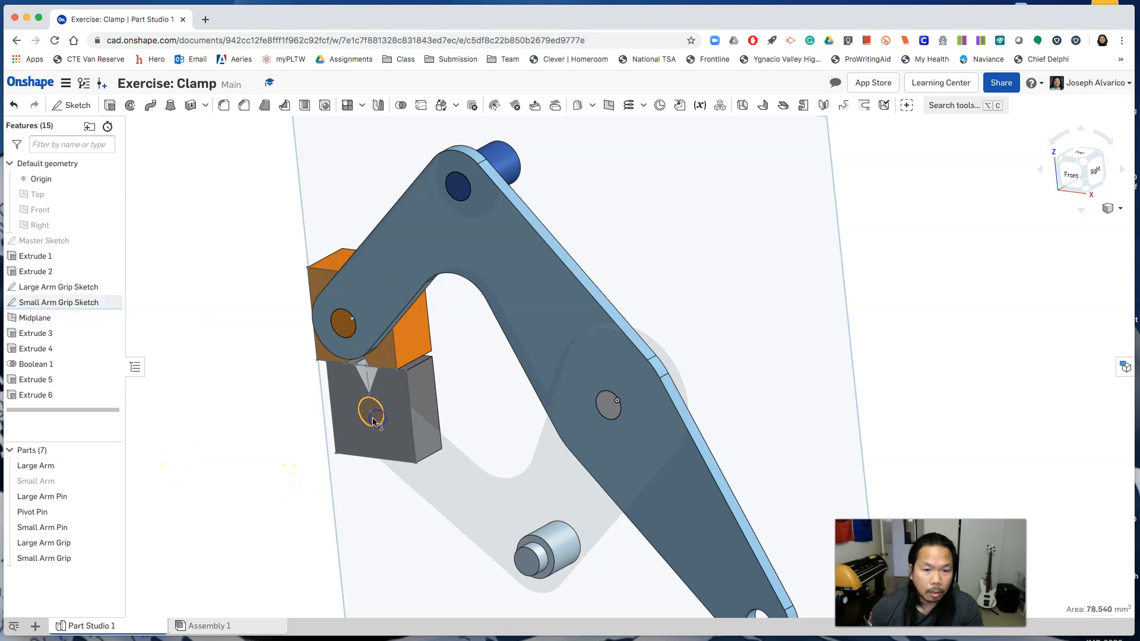
click(110, 483)
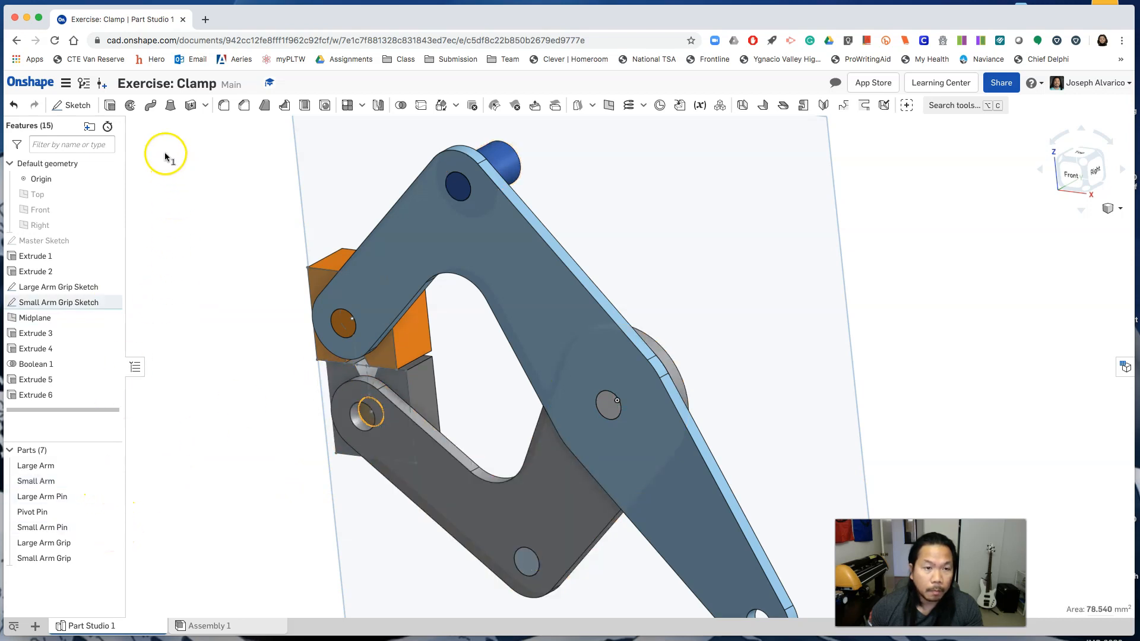
Step: Extrude the selected Small Arm Grip Sketch circle as an addition up to the Small Arm's outer face, merged with the Small Arm Grip
click(110, 112)
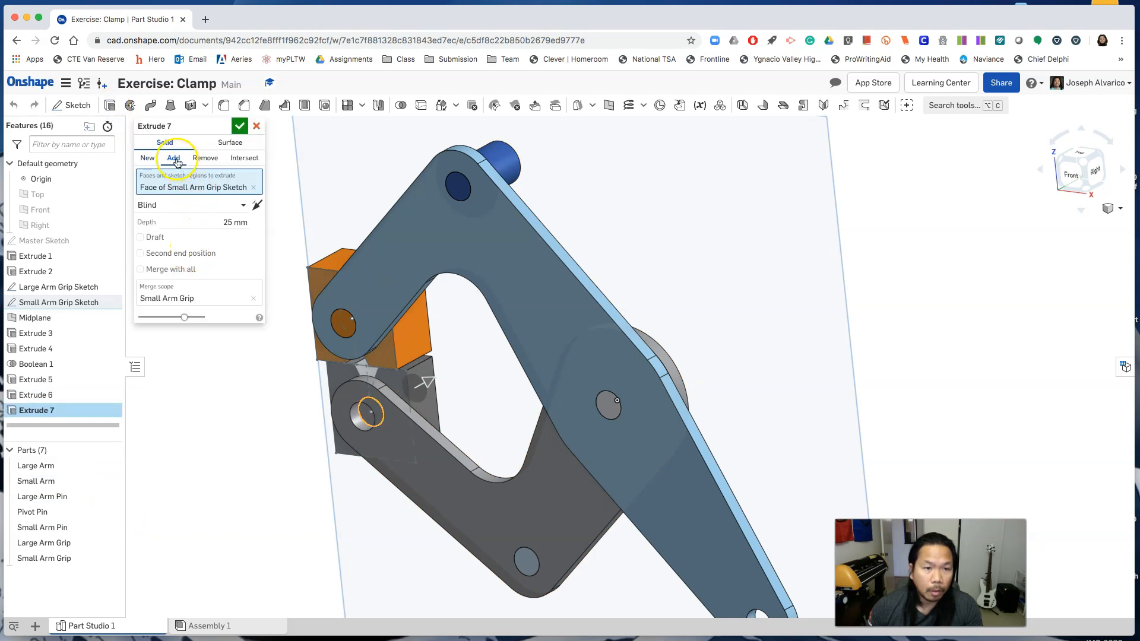
click(186, 205)
click(166, 286)
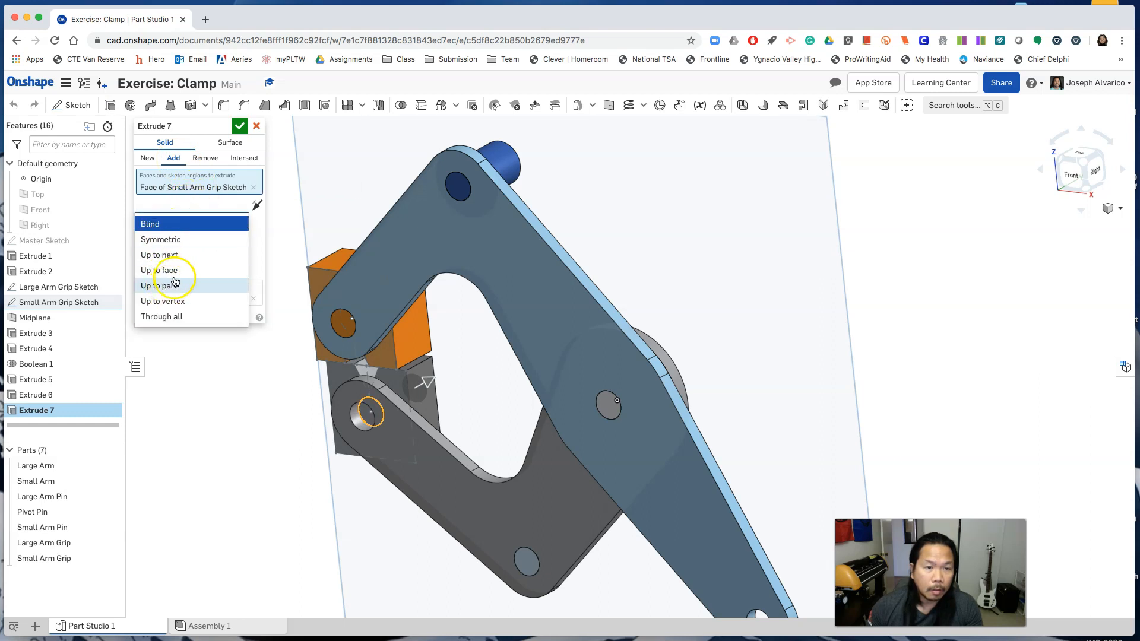
click(176, 272)
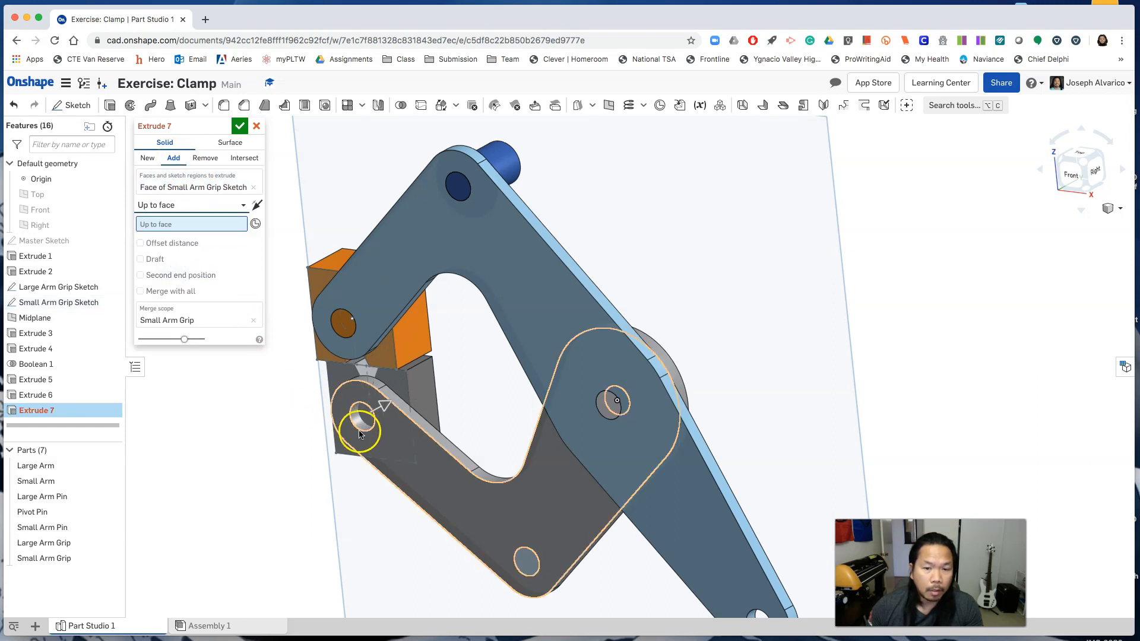
click(437, 475)
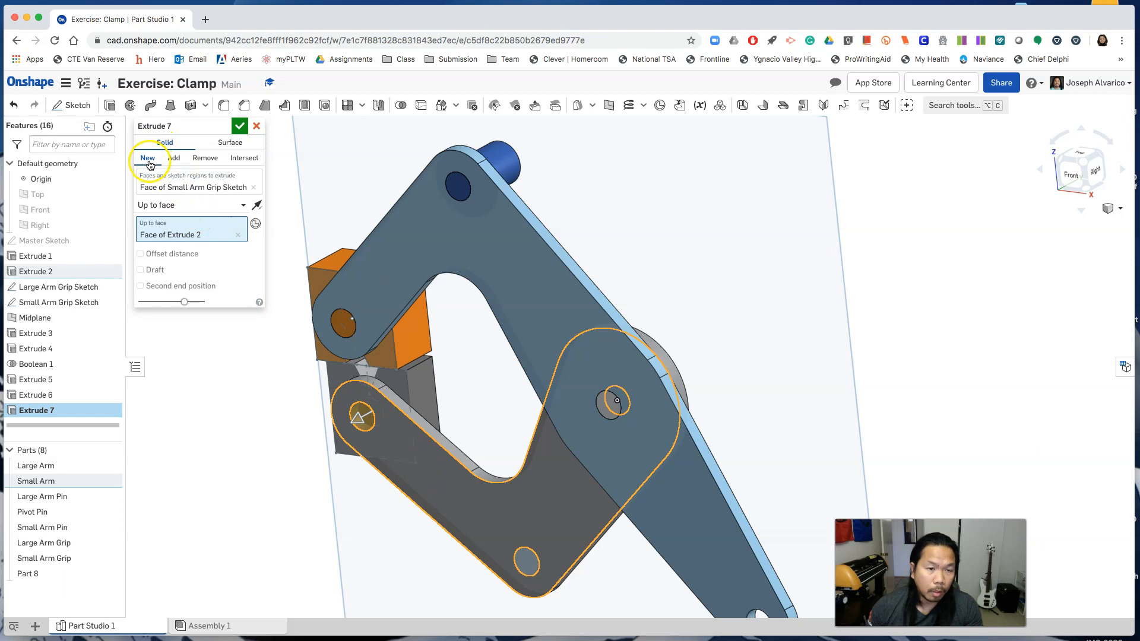
click(174, 160)
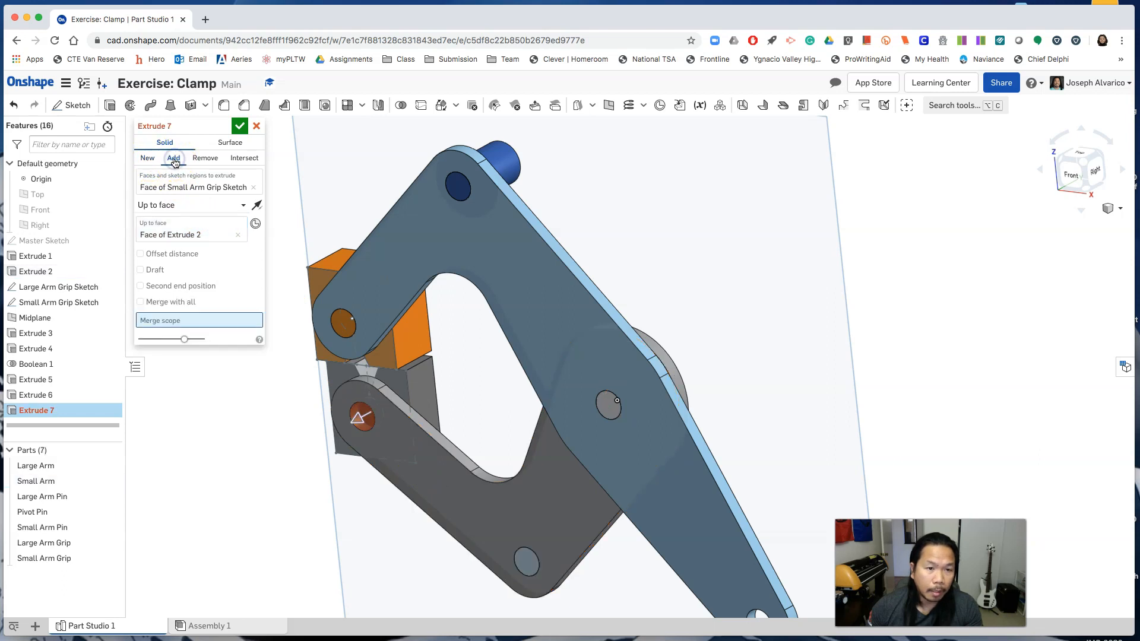
click(171, 321)
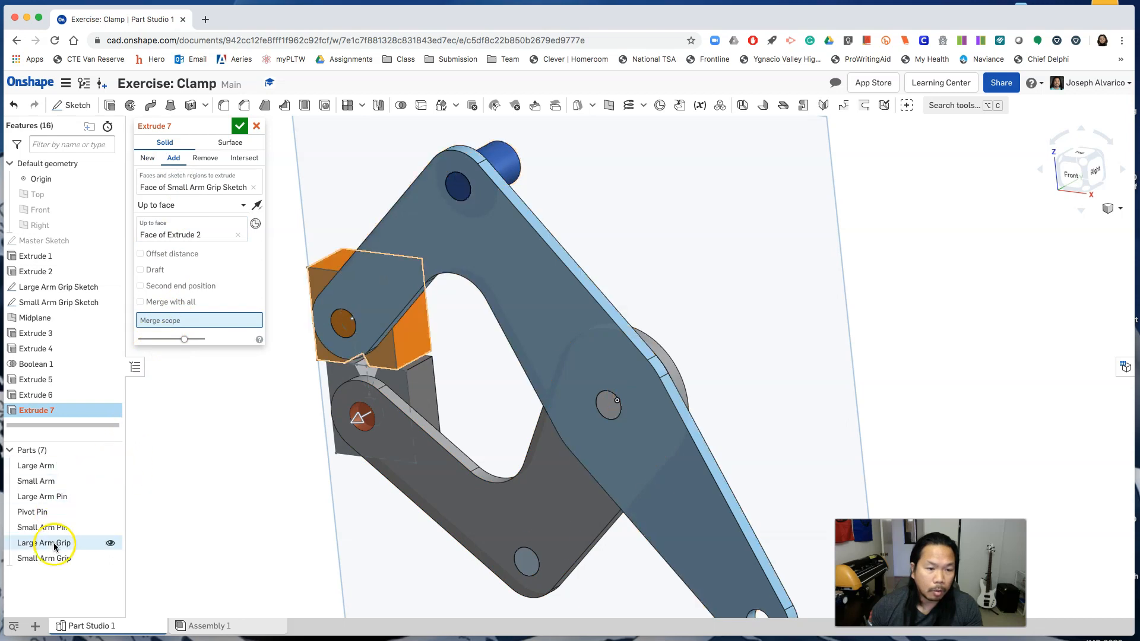
click(55, 562)
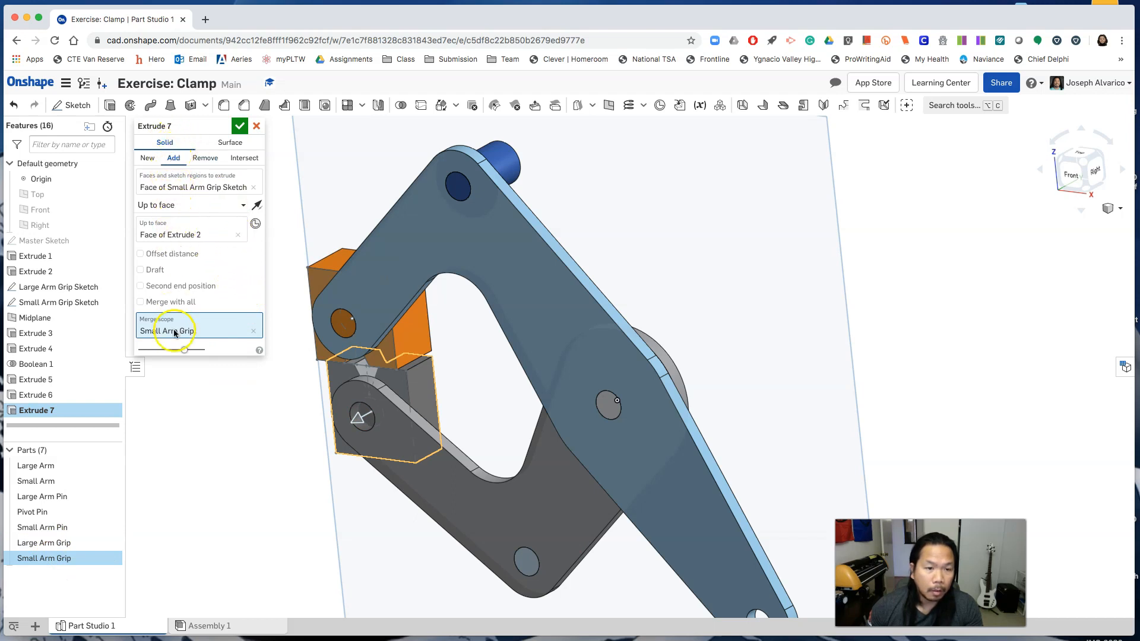
click(240, 129)
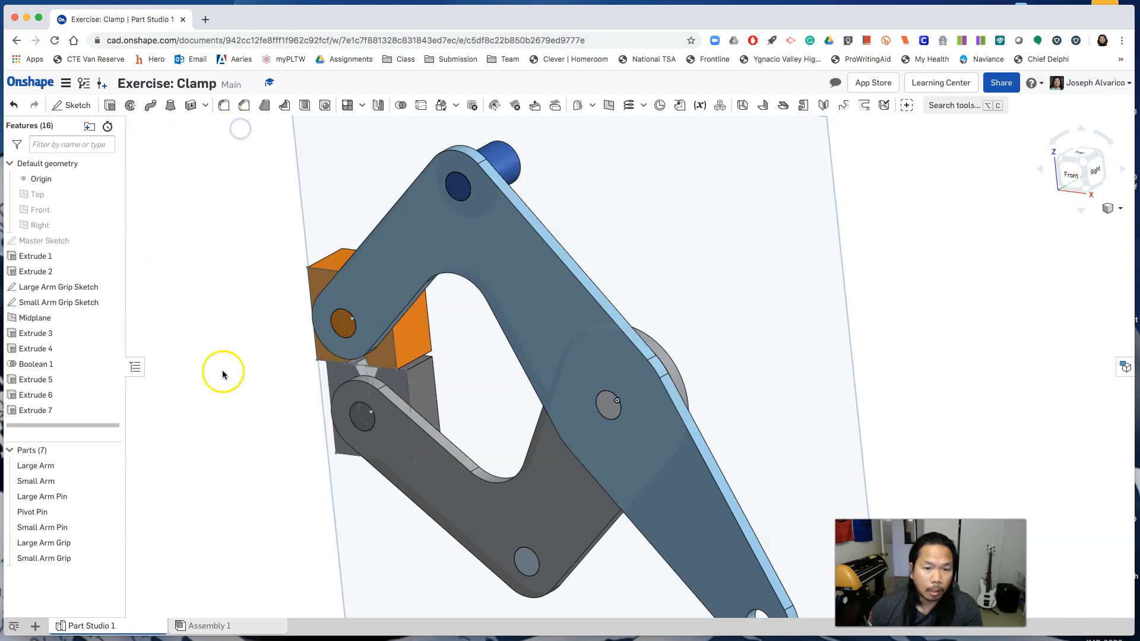
Step: Inspect the Small Arm Grip's peg with the Small Arm briefly hidden, and hide both the Small Arm Grip Sketch and the Large Arm Grip Sketch
click(111, 482)
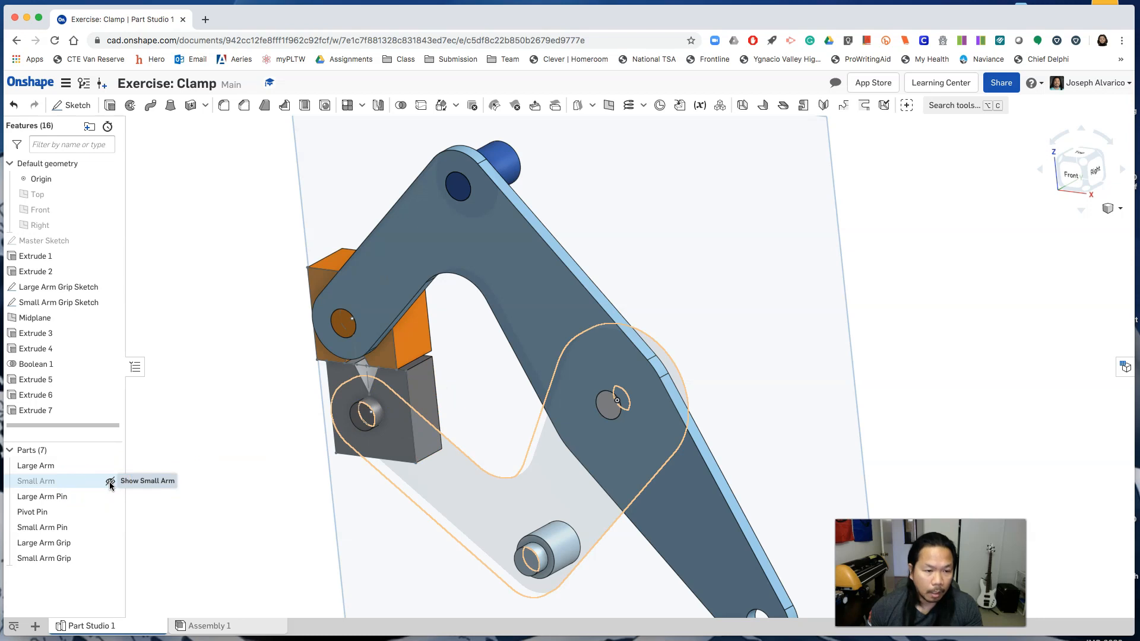
click(109, 482)
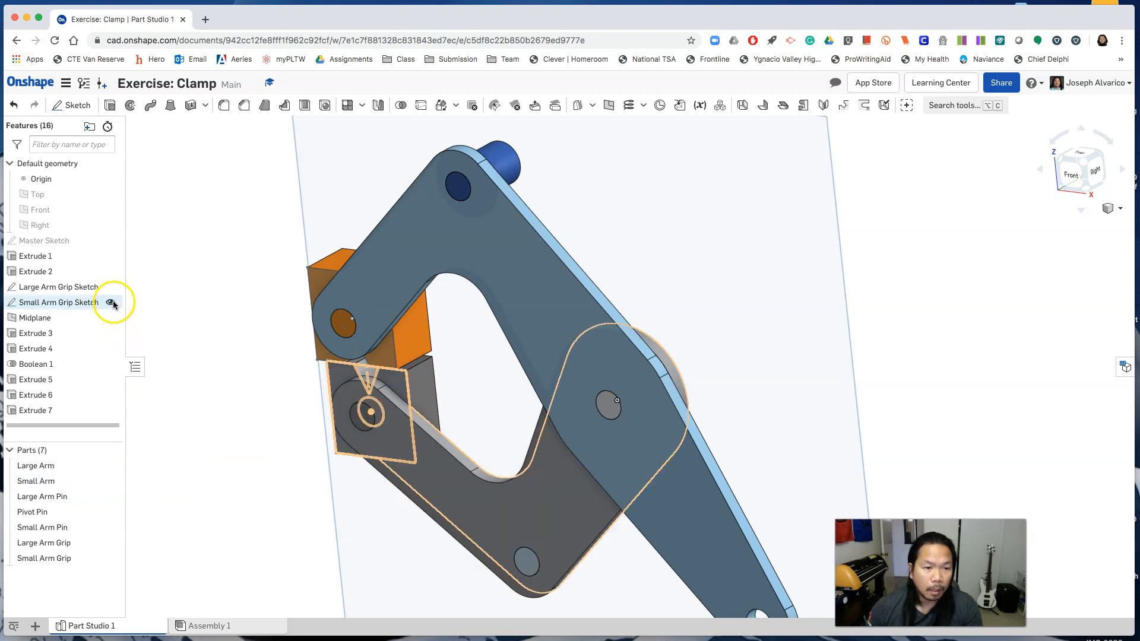
click(110, 303)
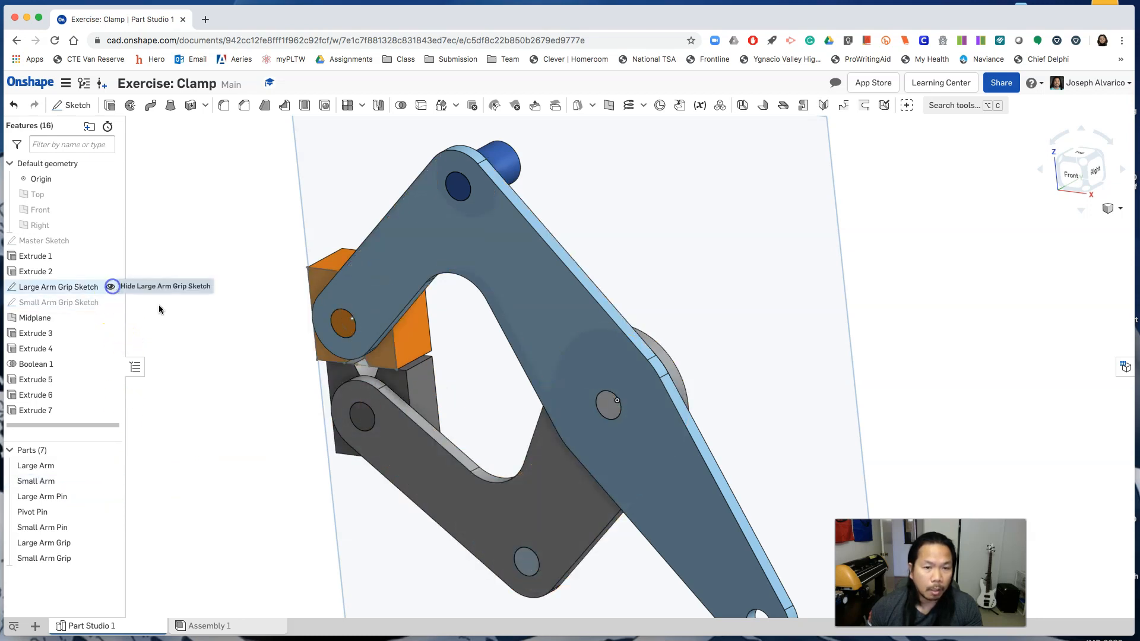
click(112, 287)
click(219, 336)
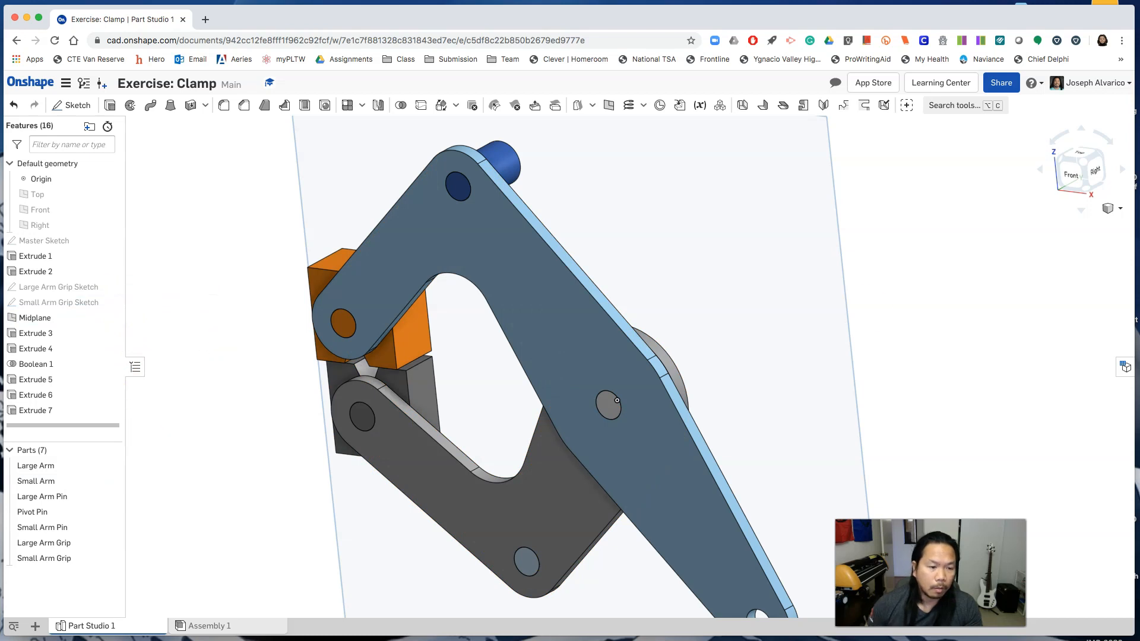
Step: Start a part mirror that adds material, with the Large Arm Pin, Pivot Pin, Small Arm Pin and both grips as entities
scroll(868, 319, down, 3)
right_drag(867, 320, 773, 352)
click(378, 106)
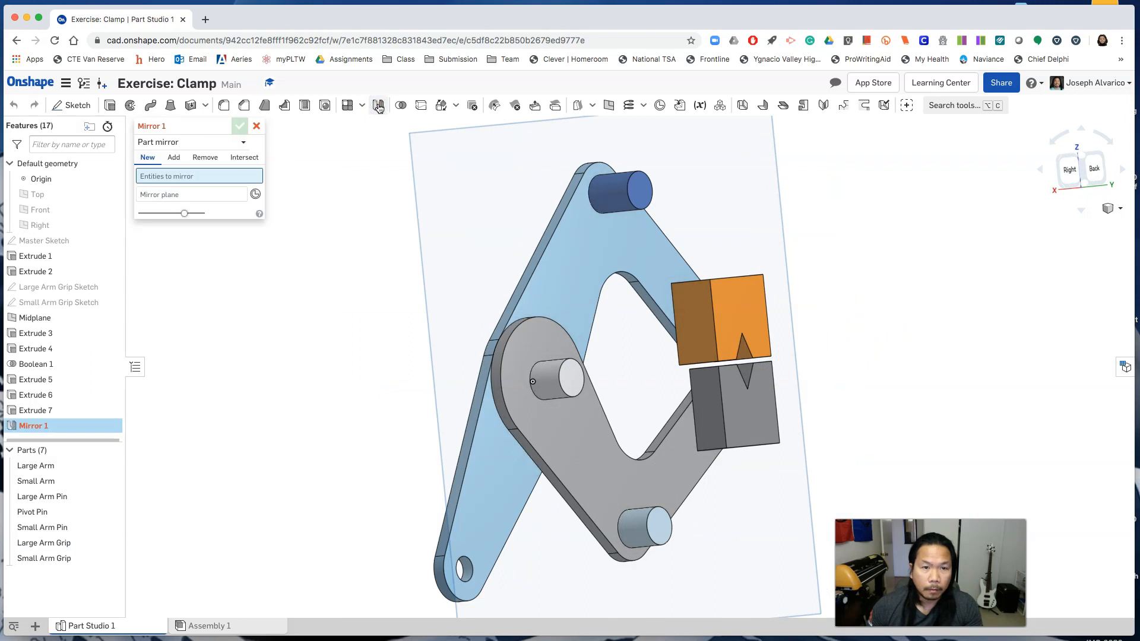
click(180, 146)
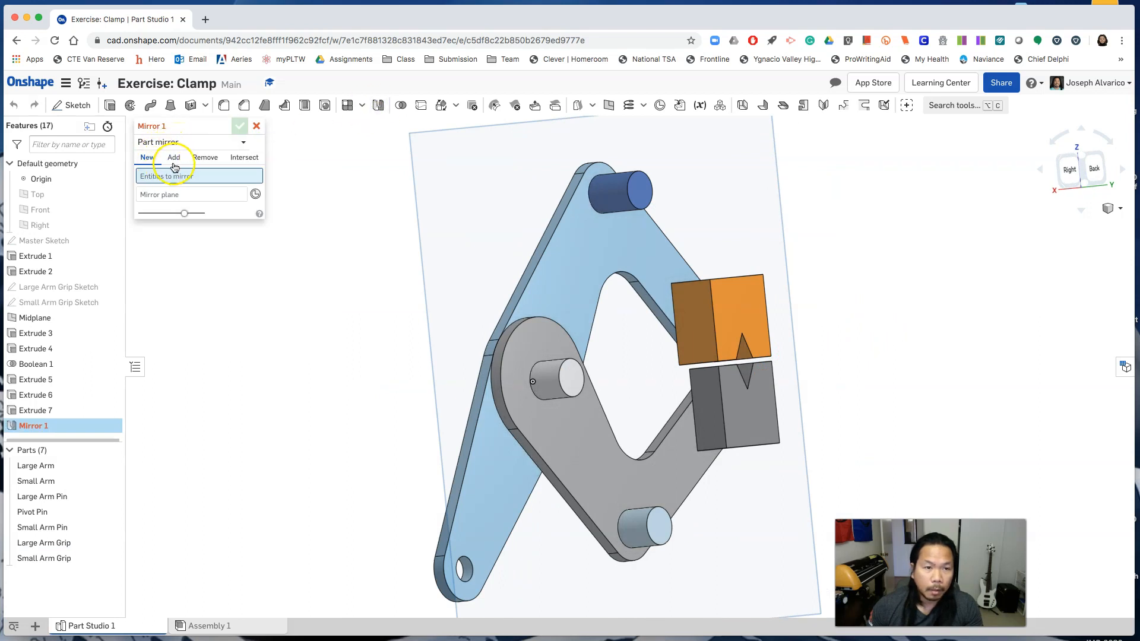
click(175, 159)
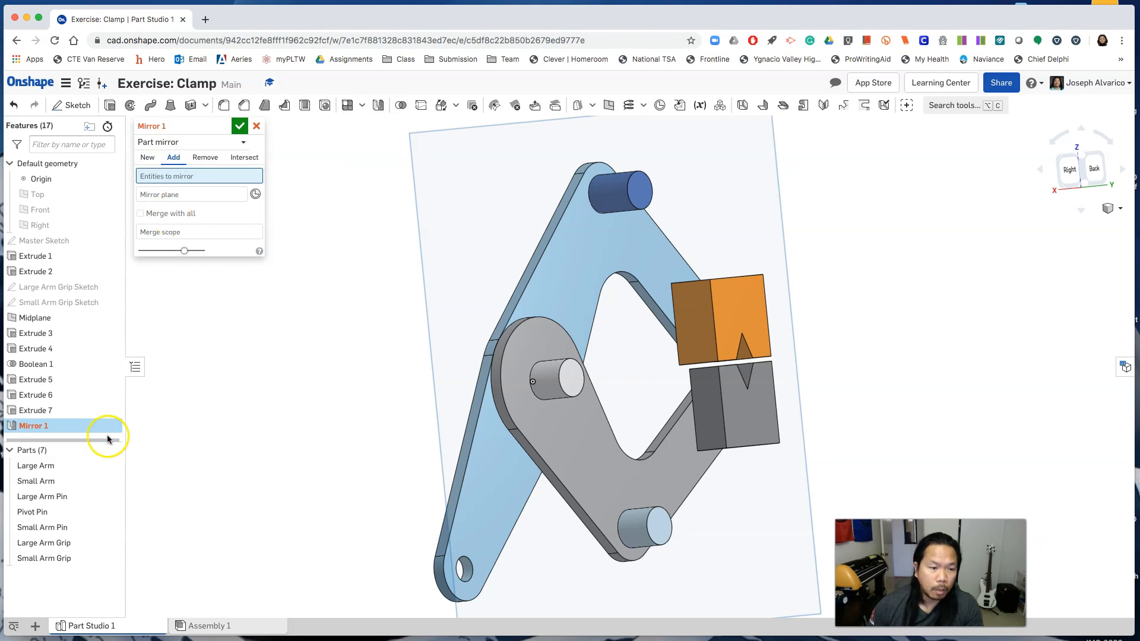
click(72, 496)
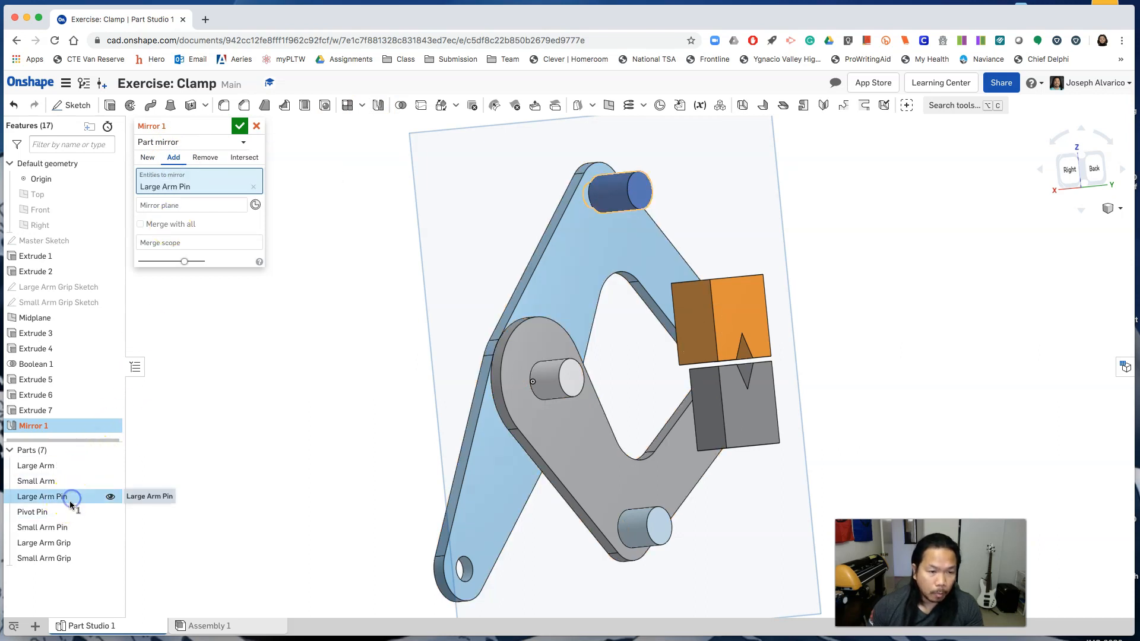
click(69, 511)
click(75, 526)
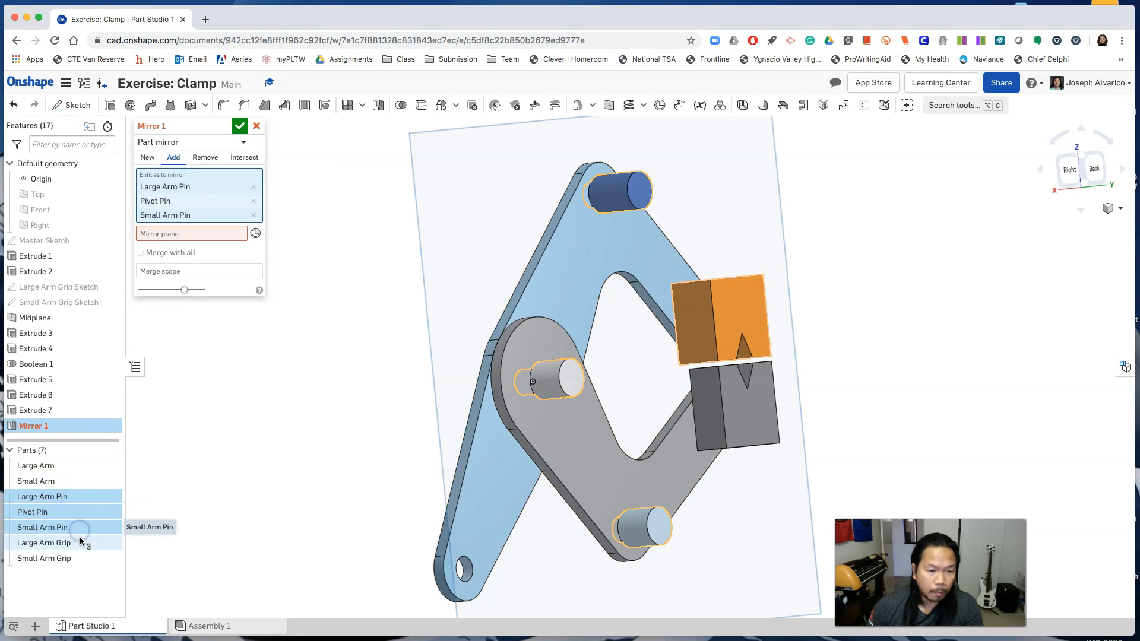
click(81, 542)
click(80, 557)
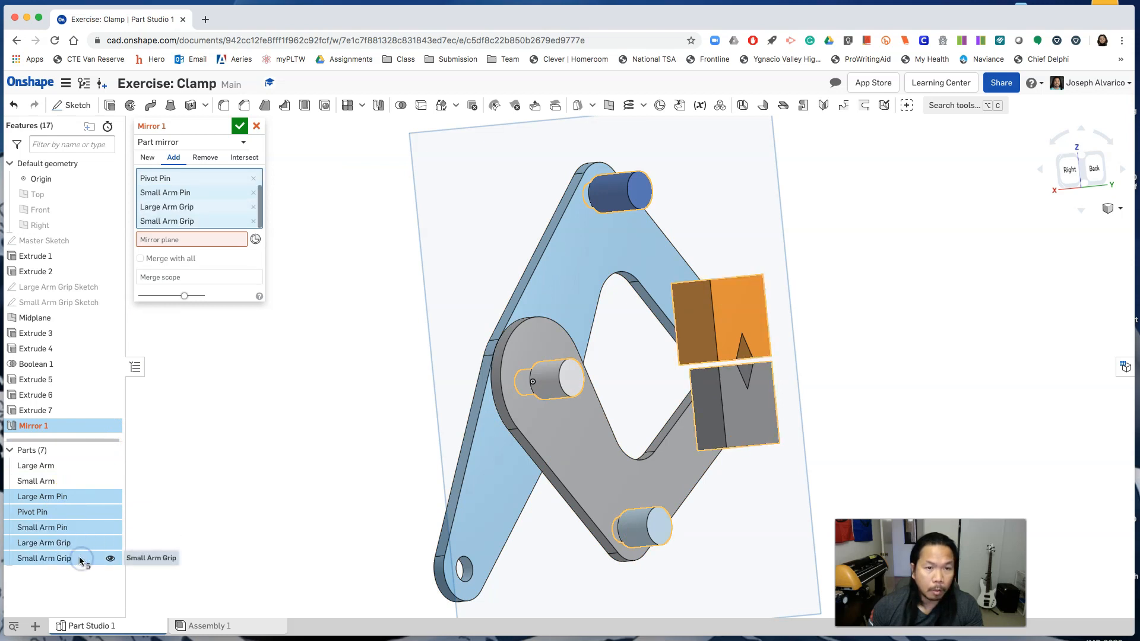
Step: Mirror the chosen pins and grips about the Large Arm Grip's flat inner face, inspect the result and leave the Midplane shown
click(191, 239)
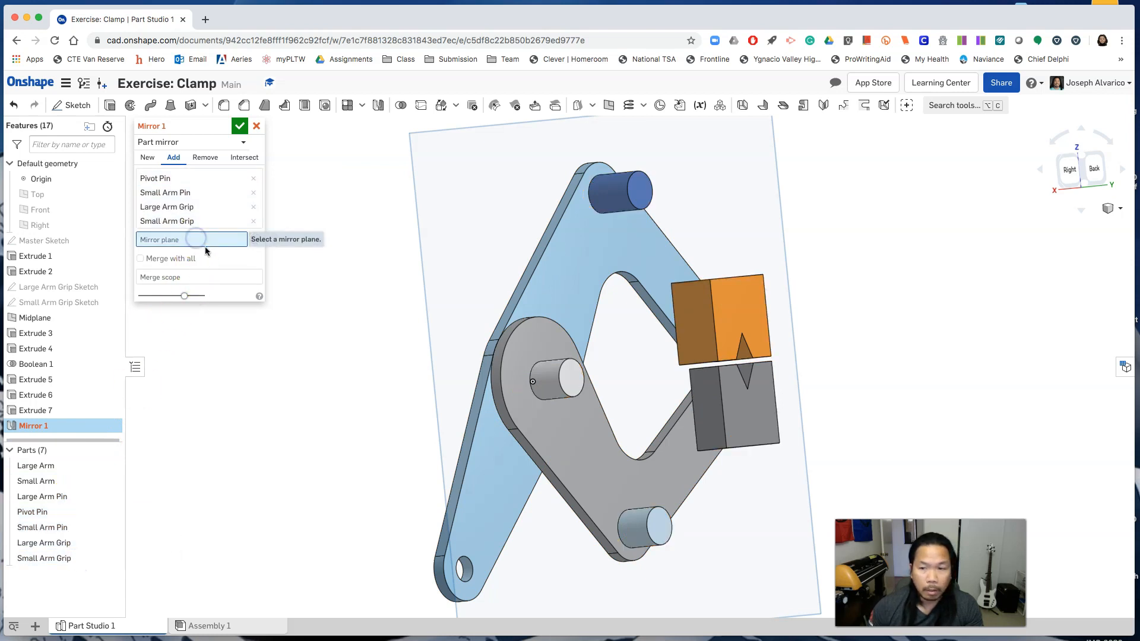
click(739, 311)
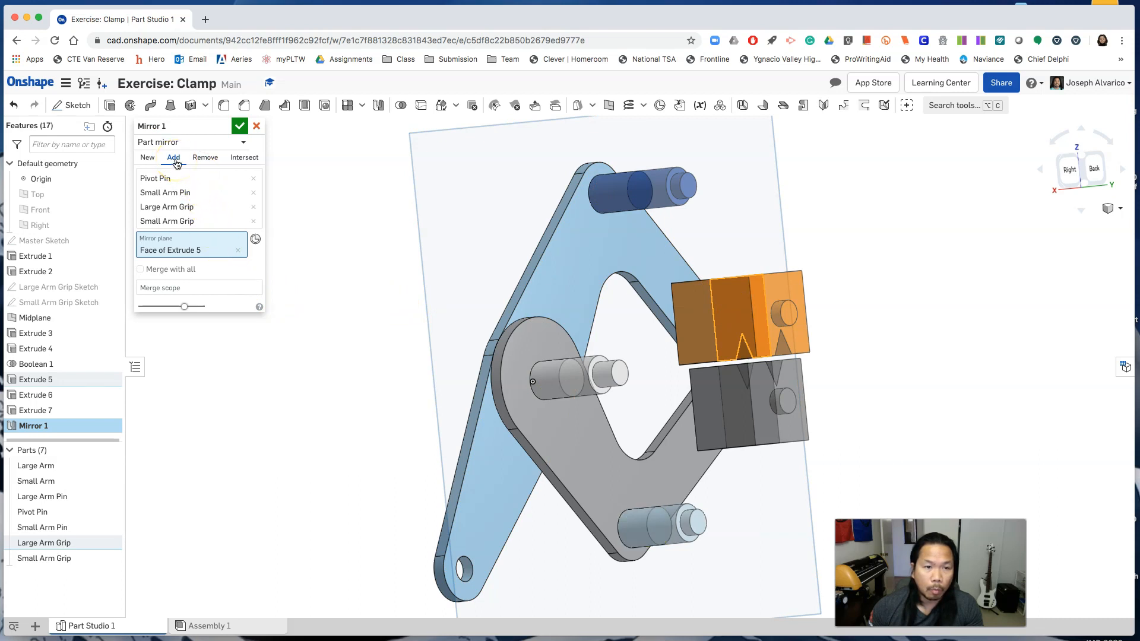
click(239, 126)
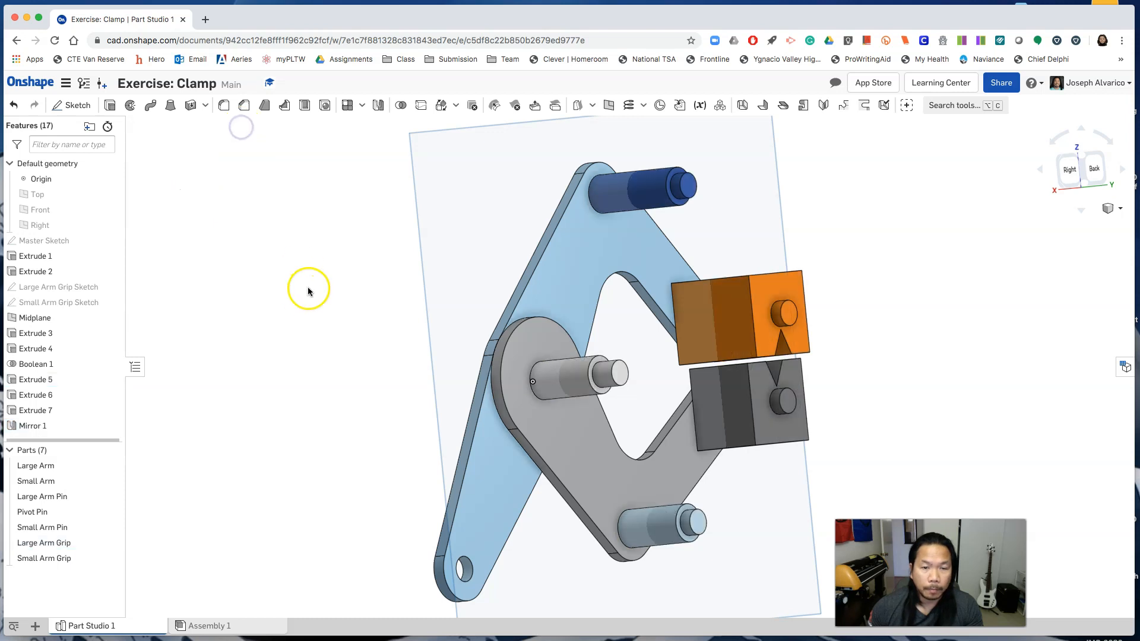
right_drag(362, 289, 165, 289)
right_drag(229, 308, 316, 339)
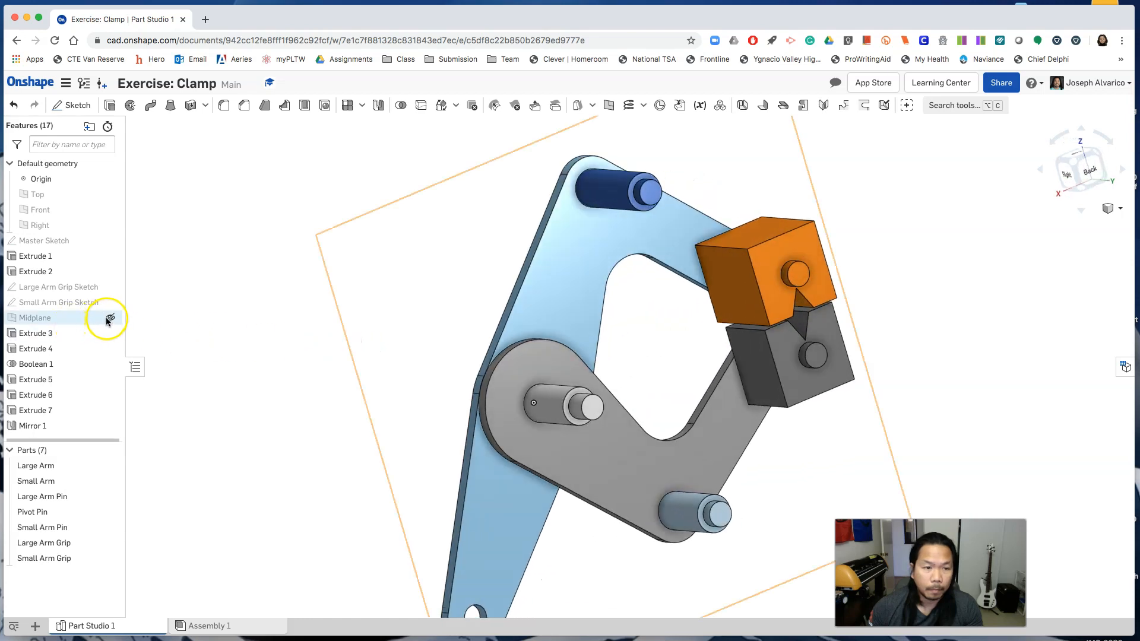
click(111, 319)
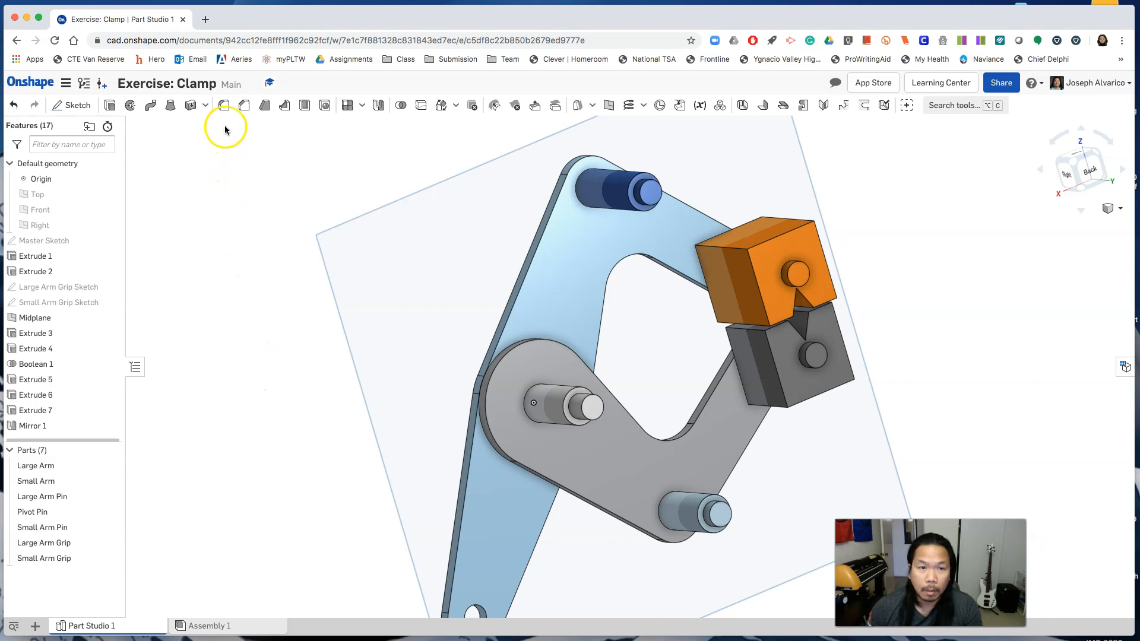
Step: Begin a circular fillet on the outer corner edges of the Large Arm Grip and Small Arm Grip blocks
click(223, 107)
scroll(888, 273, up, 5)
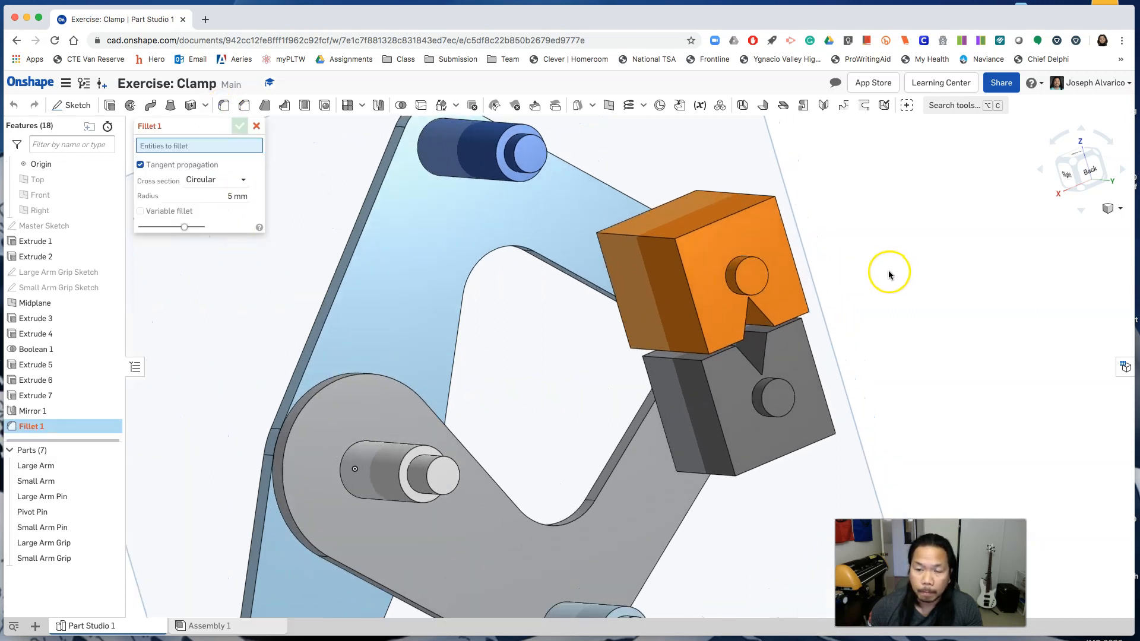
click(642, 238)
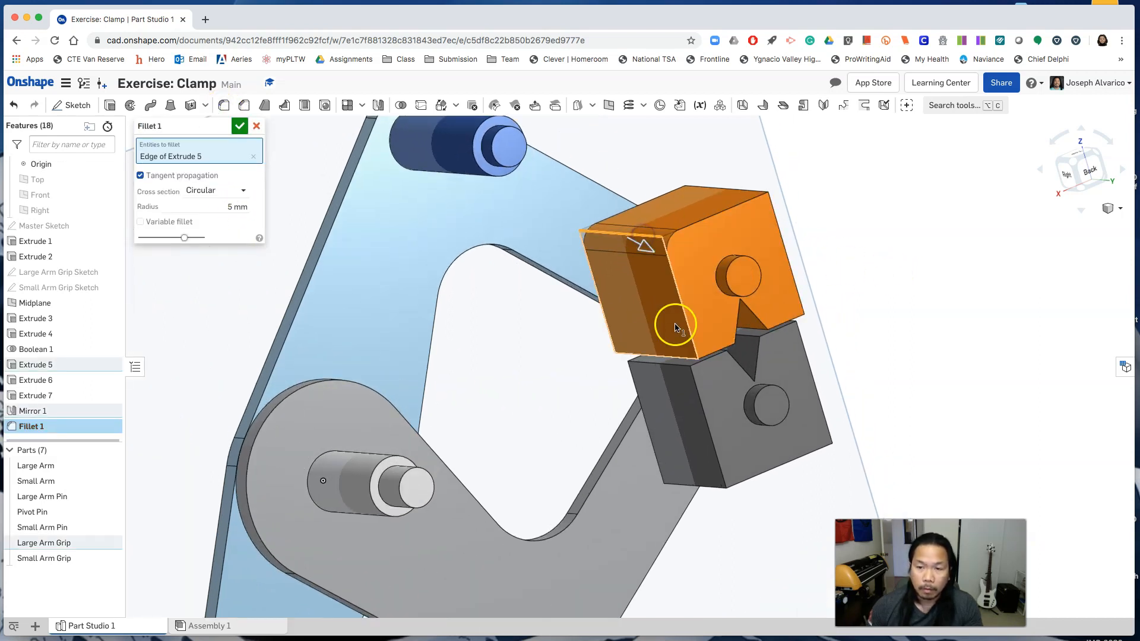
click(677, 358)
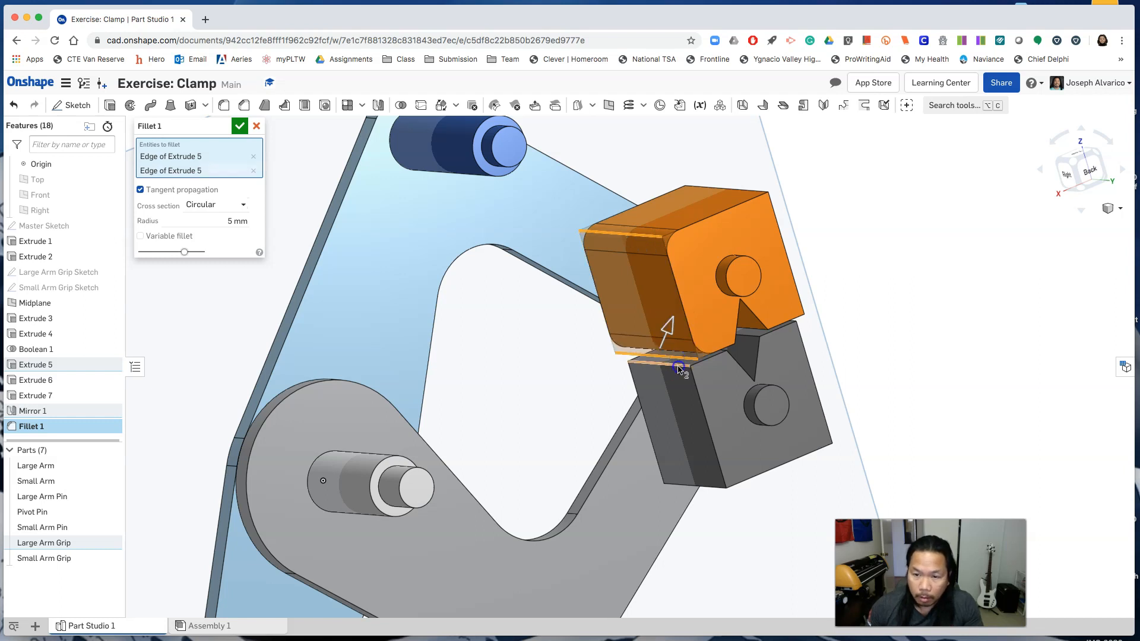
click(679, 365)
click(703, 486)
right_drag(704, 486, 825, 478)
click(760, 448)
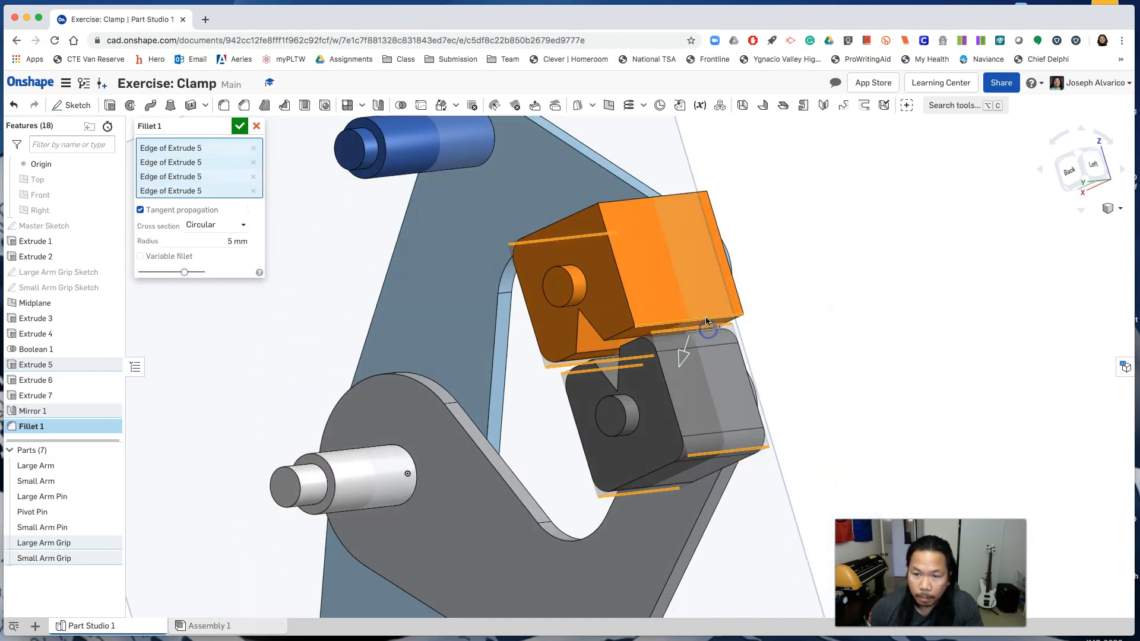
Step: Add the inner edges of both grips' V-notches to the fillet and finish it with a 2 mm radius
right_drag(687, 242, 692, 315)
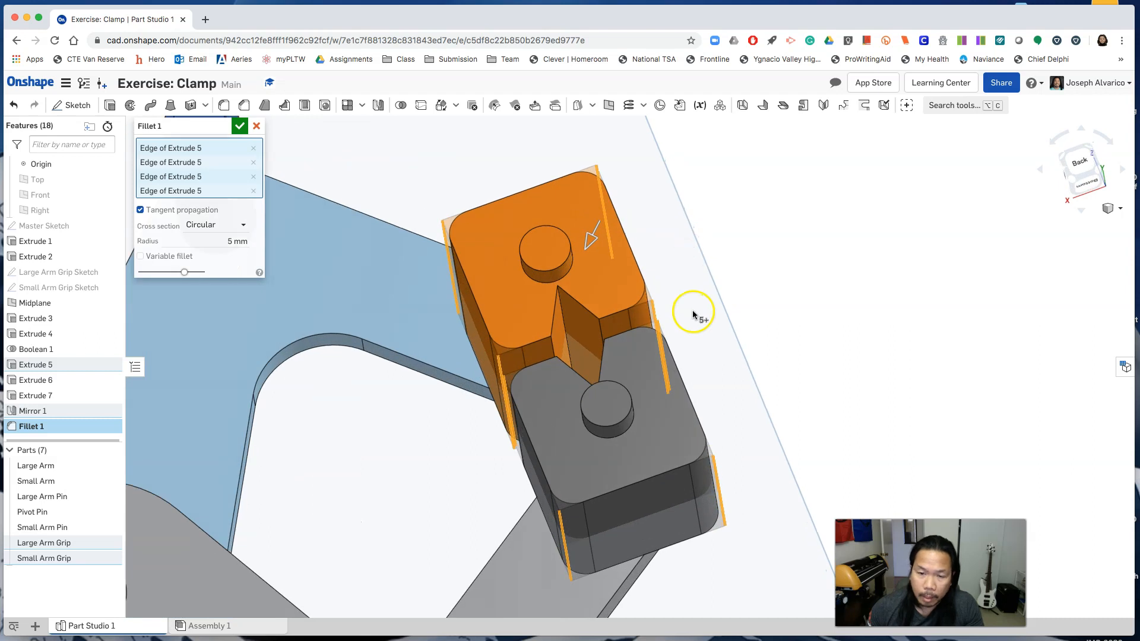
right_drag(666, 297, 687, 354)
click(601, 461)
click(262, 289)
click(235, 242)
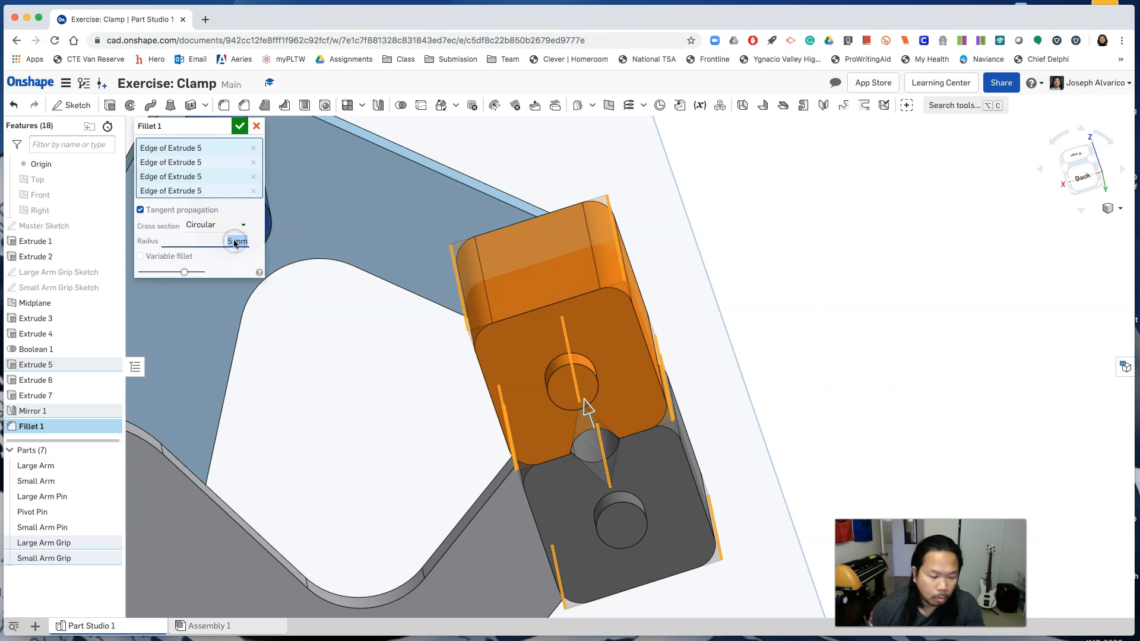
text(2)
key(Return)
right_drag(355, 306, 384, 284)
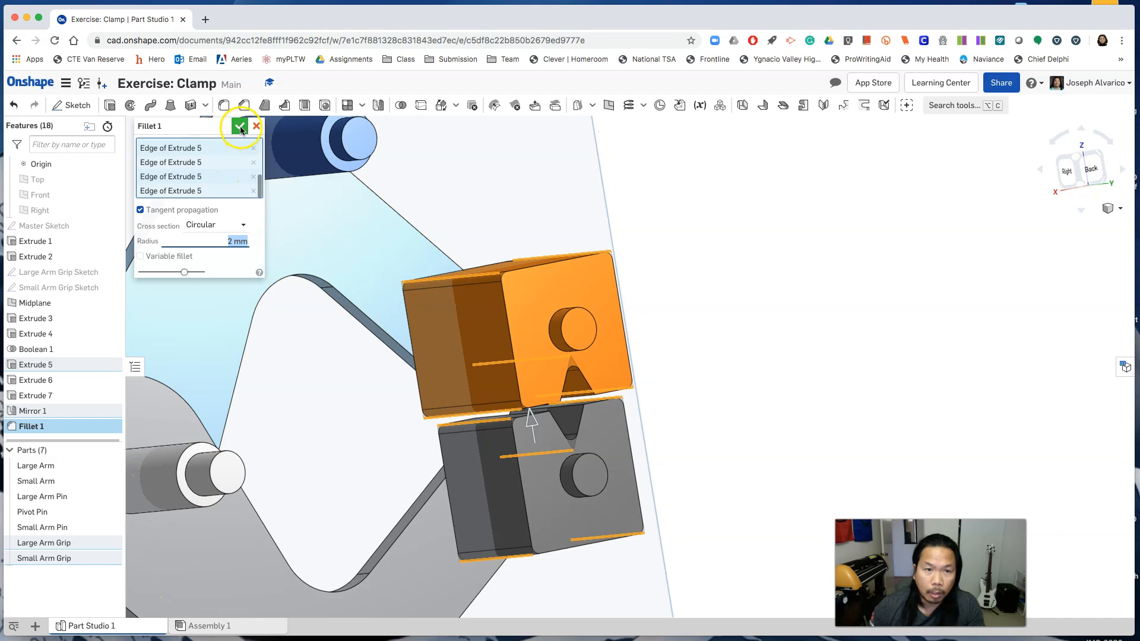
click(239, 126)
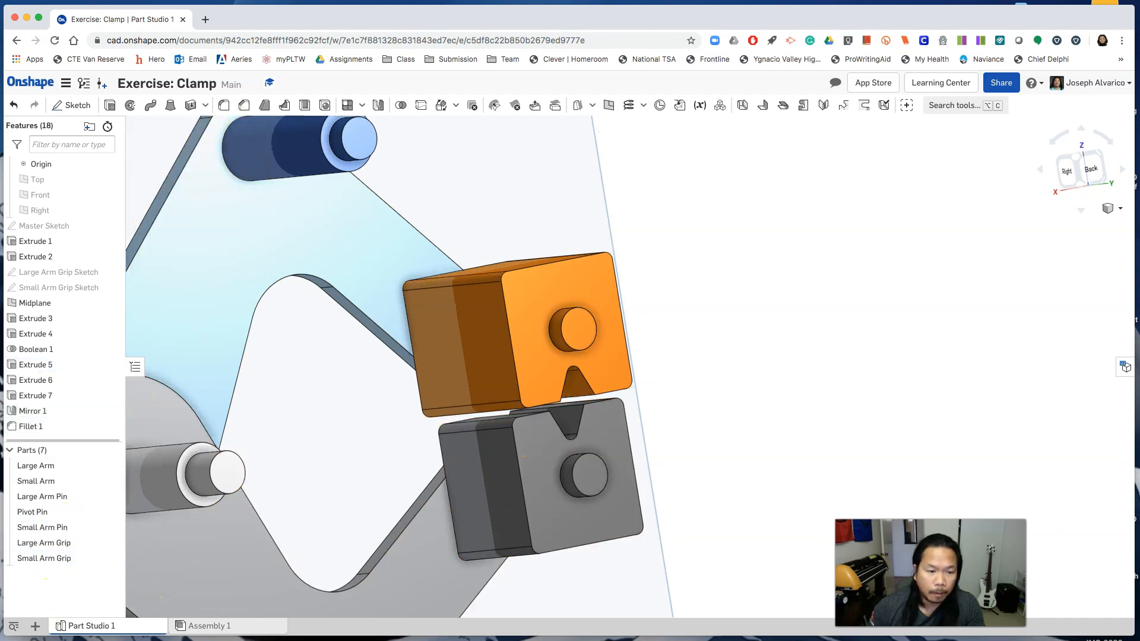
Step: Show the clamp in isometric view and select all seven parts, from the Large Arm to the Small Arm Grip
scroll(693, 441, down, 10)
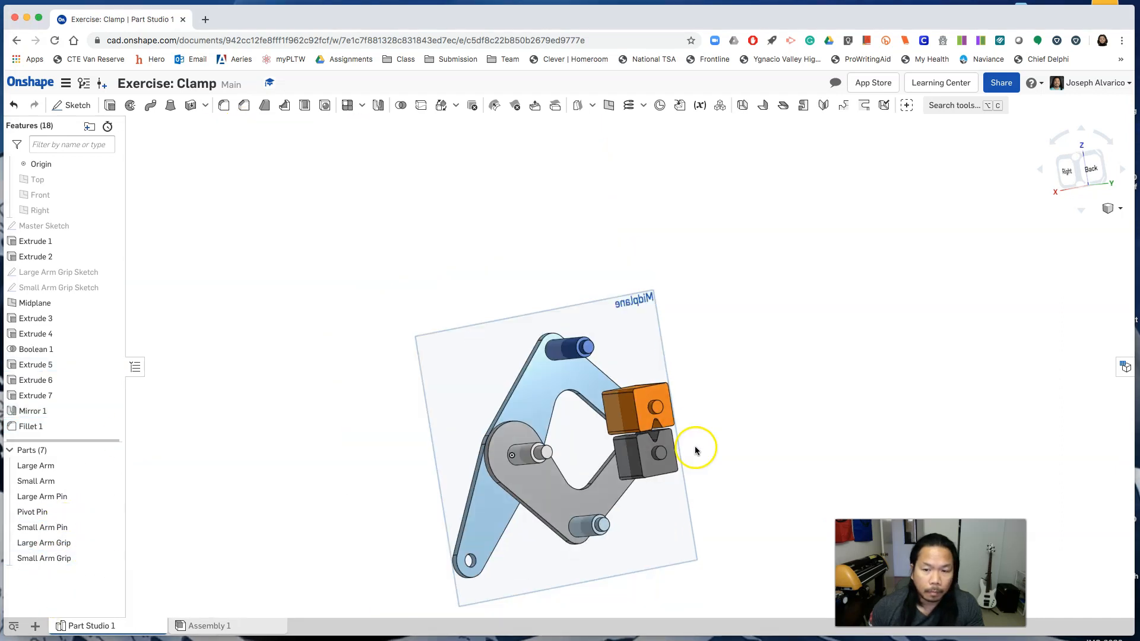
middle_drag(693, 441, 669, 382)
click(1108, 207)
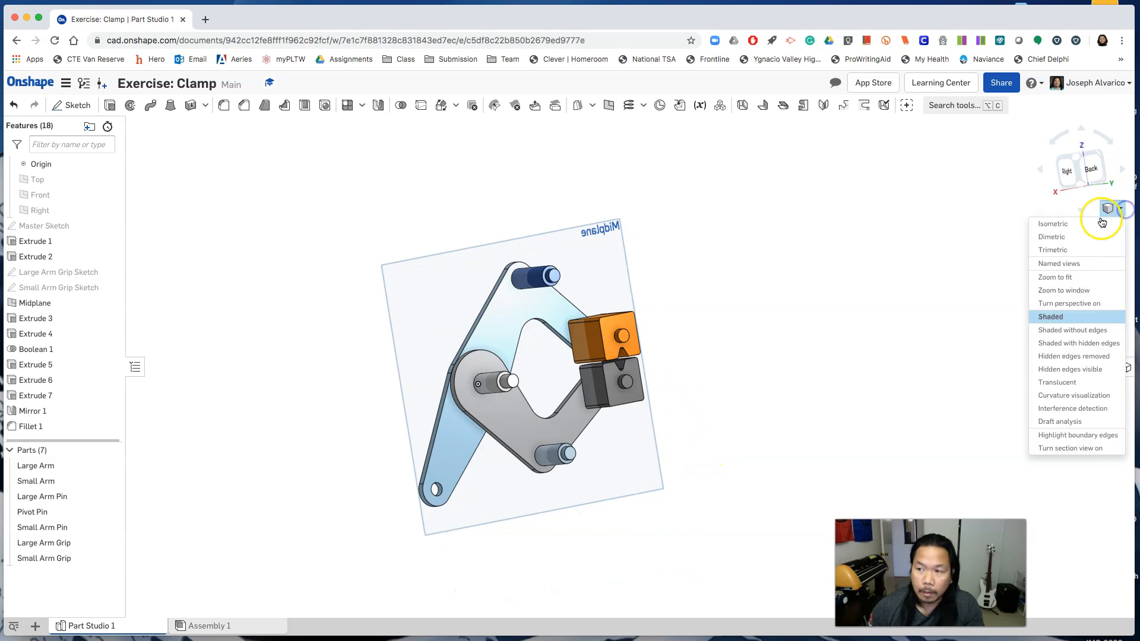
click(1082, 224)
middle_drag(746, 397, 596, 394)
click(45, 465)
shift+drag(51, 480, 54, 500)
shift+click(51, 498)
shift+click(48, 512)
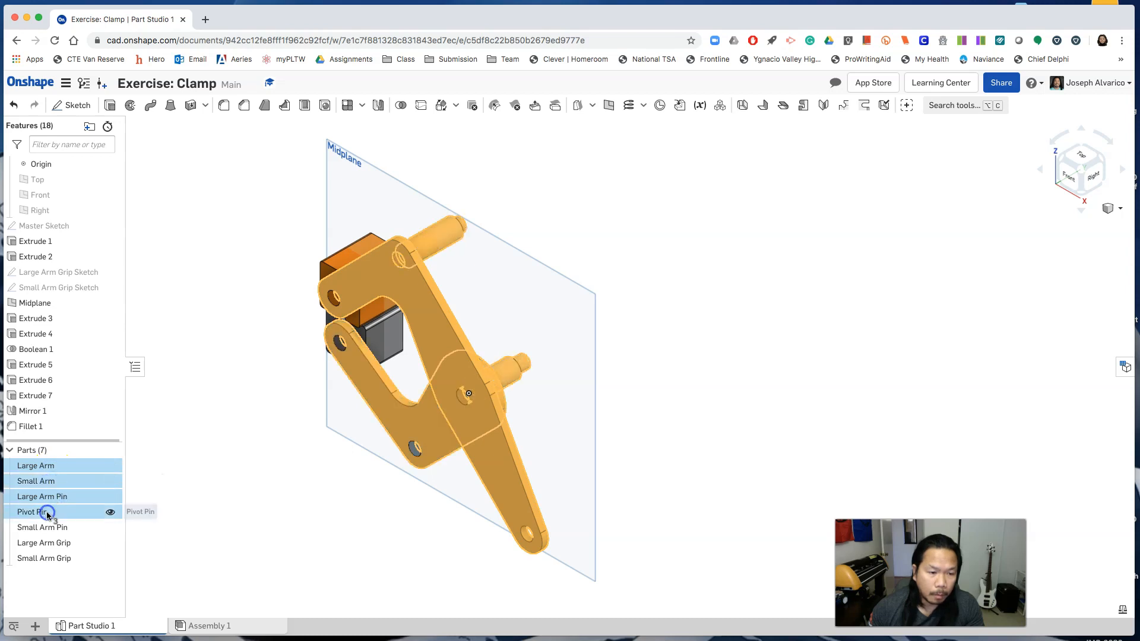
shift+click(51, 528)
shift+click(51, 543)
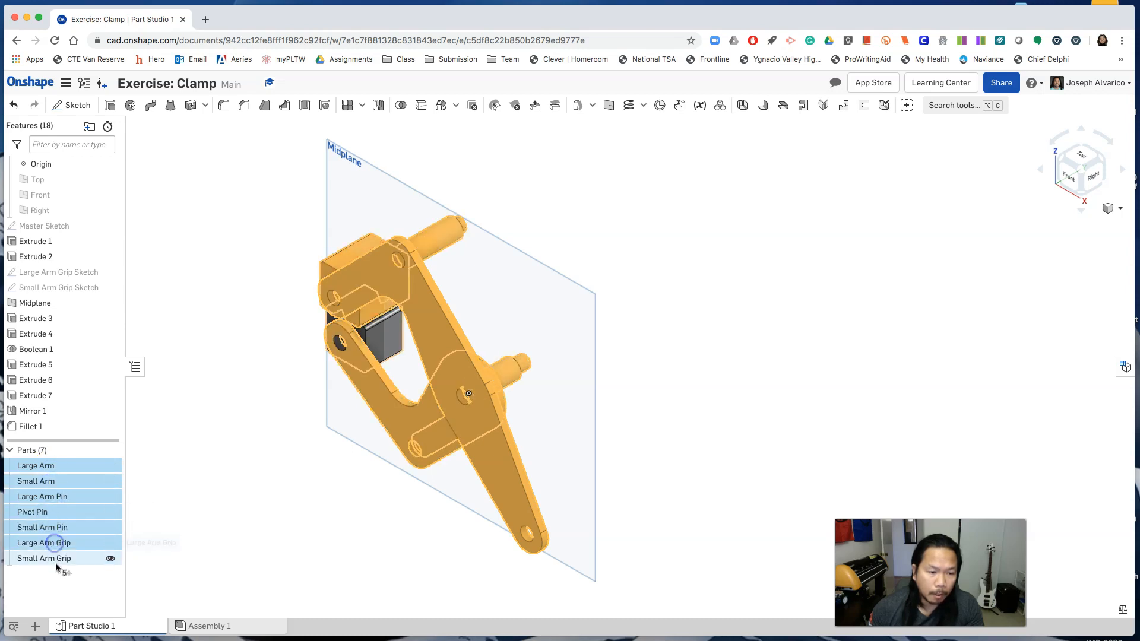
shift+click(54, 563)
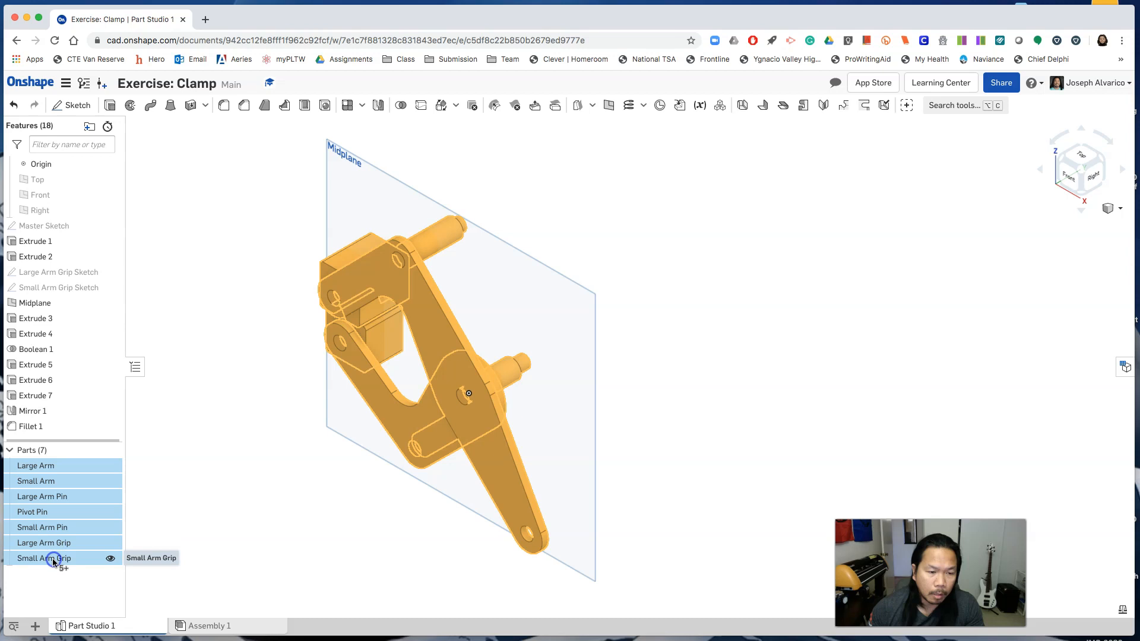
Step: Assign Aluminum - 1060 from the Onshape Material Library to all selected parts and clear the selection
right_click(74, 469)
key(Escape)
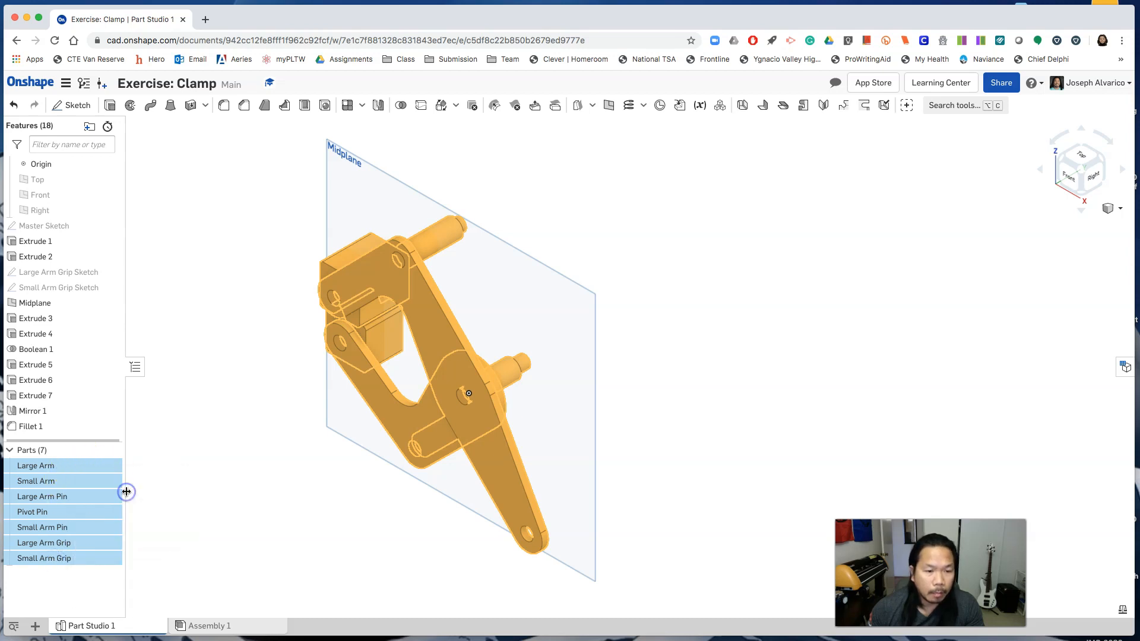
click(203, 549)
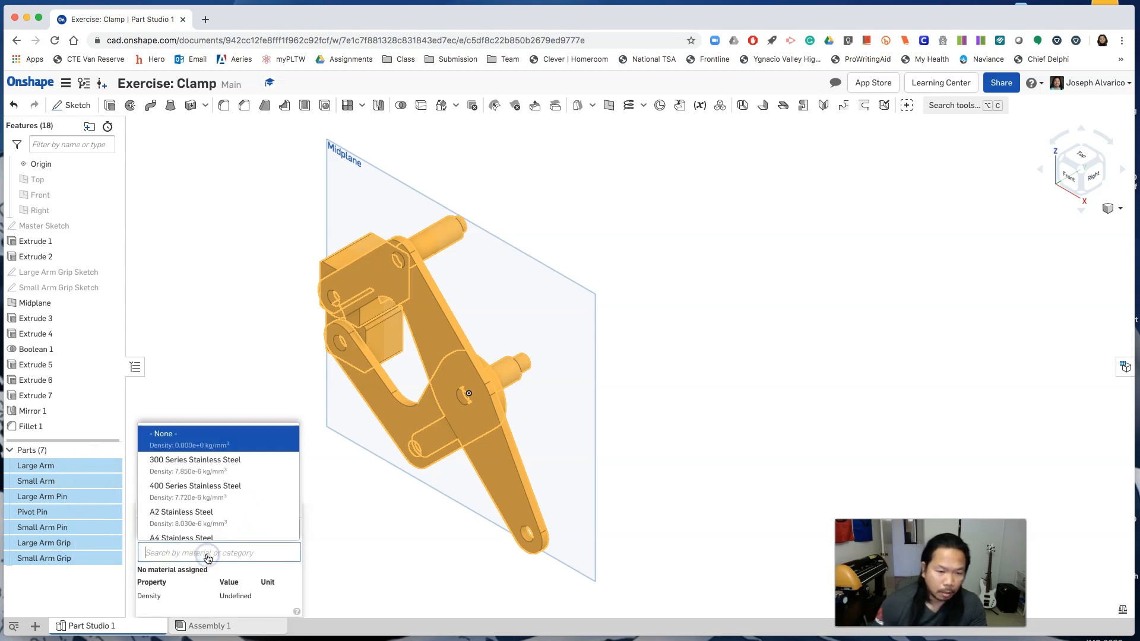
text(alumi)
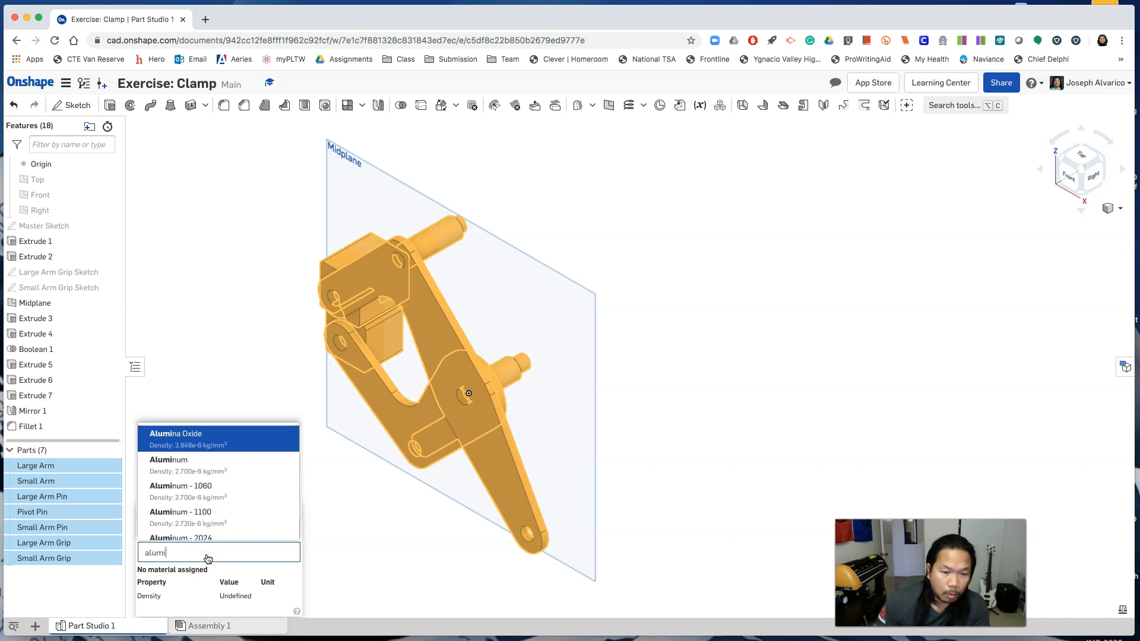
click(244, 491)
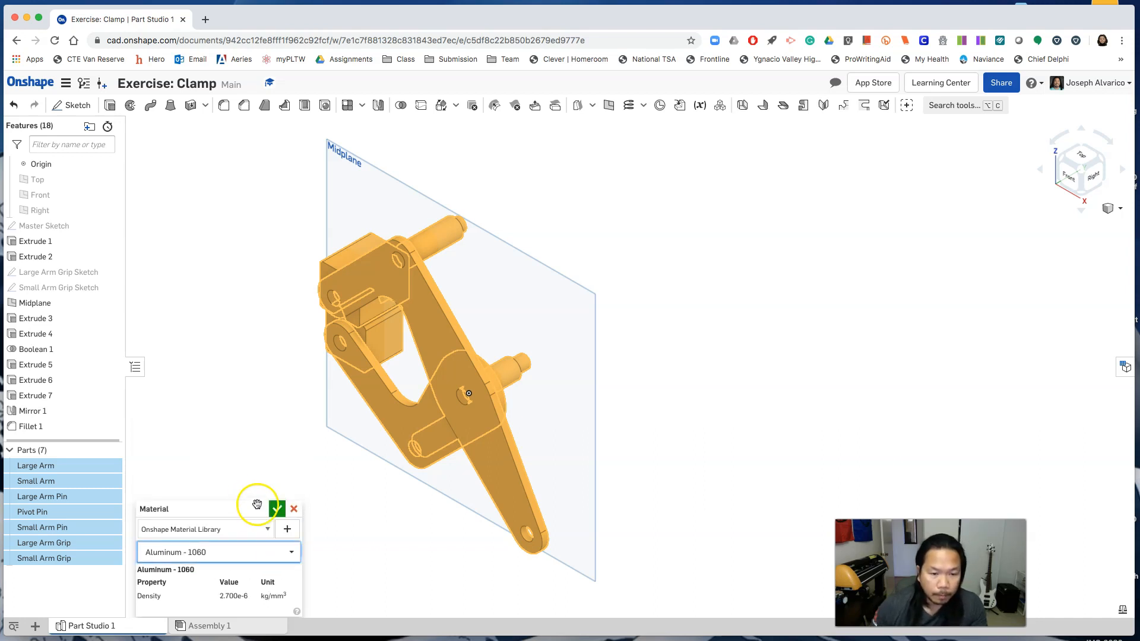
click(277, 509)
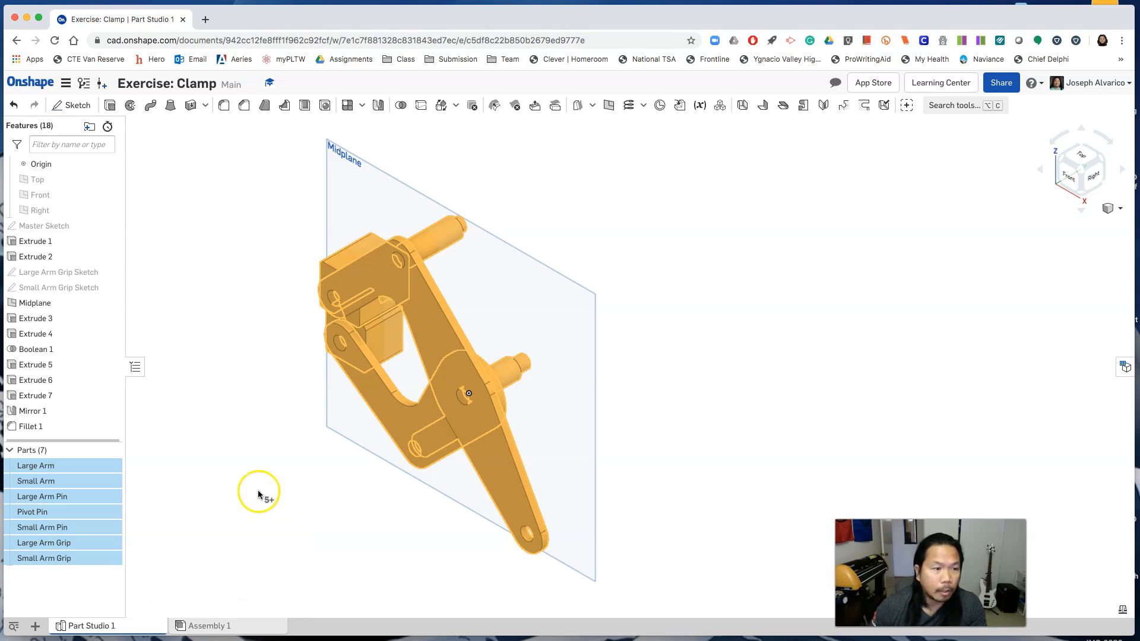
click(259, 494)
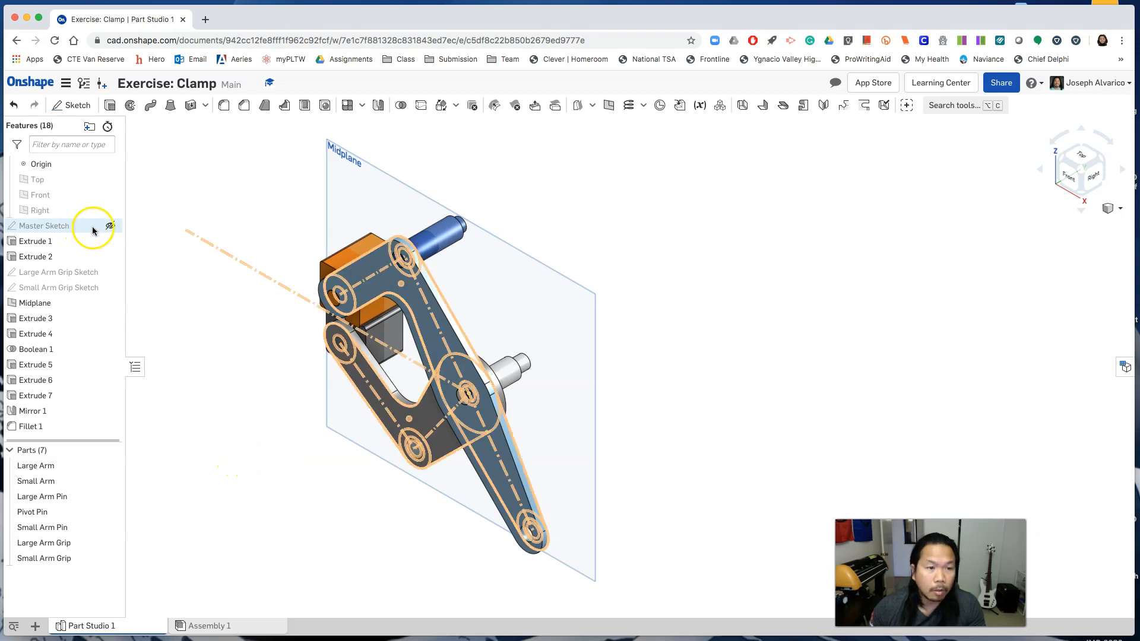
Step: Show the Master Sketch and open it for editing, viewed normal to its sketch plane
click(111, 226)
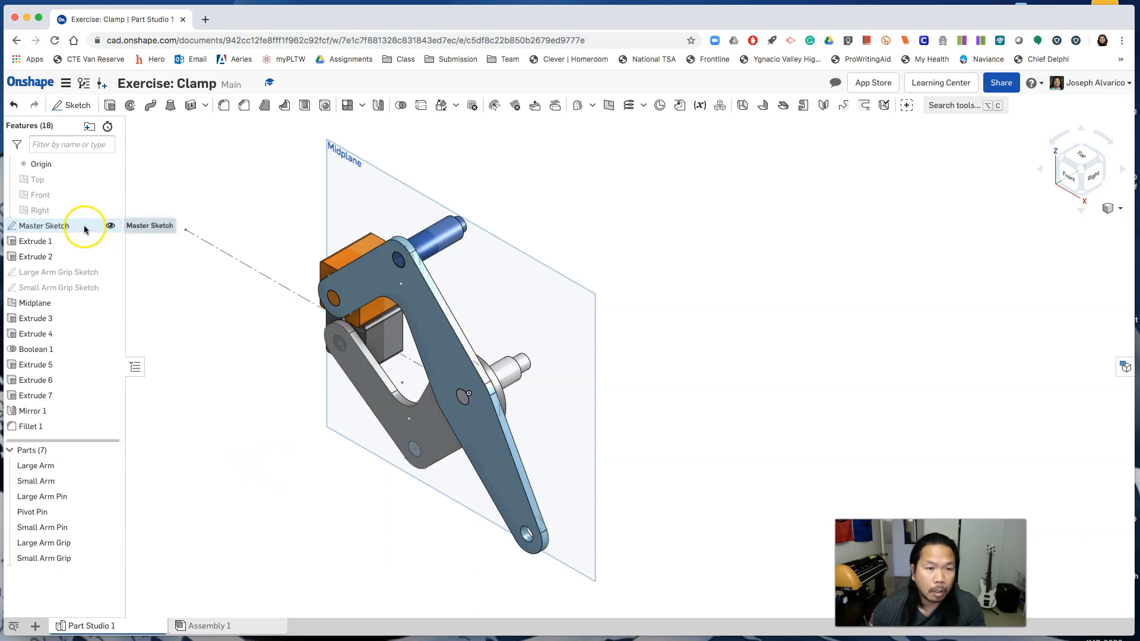
right_click(84, 228)
click(118, 247)
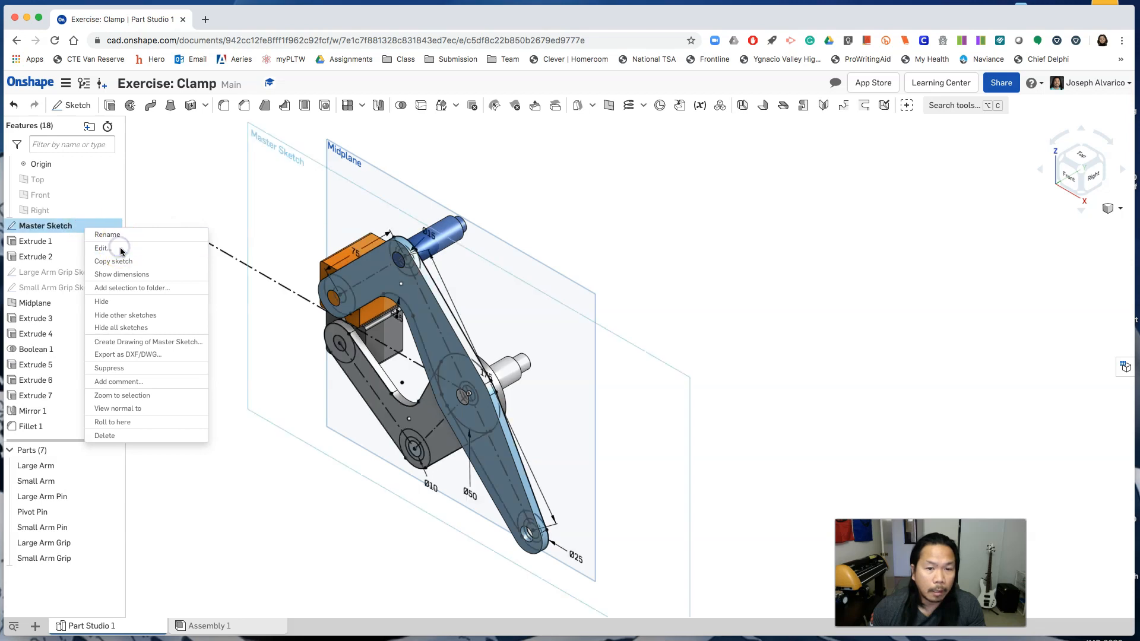
right_click(538, 318)
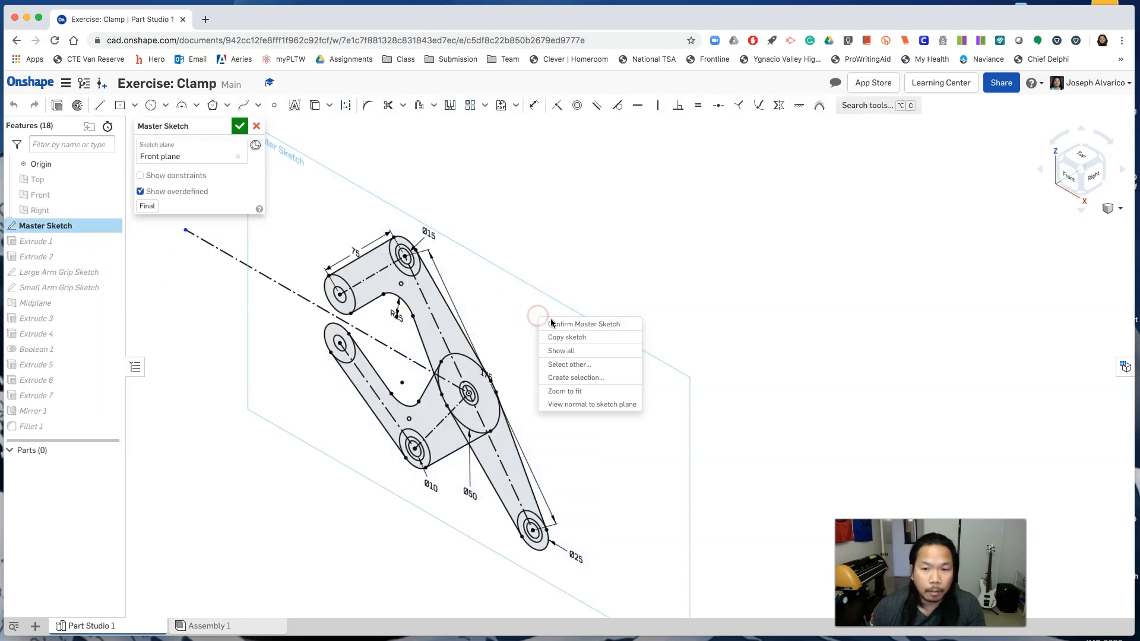
click(579, 406)
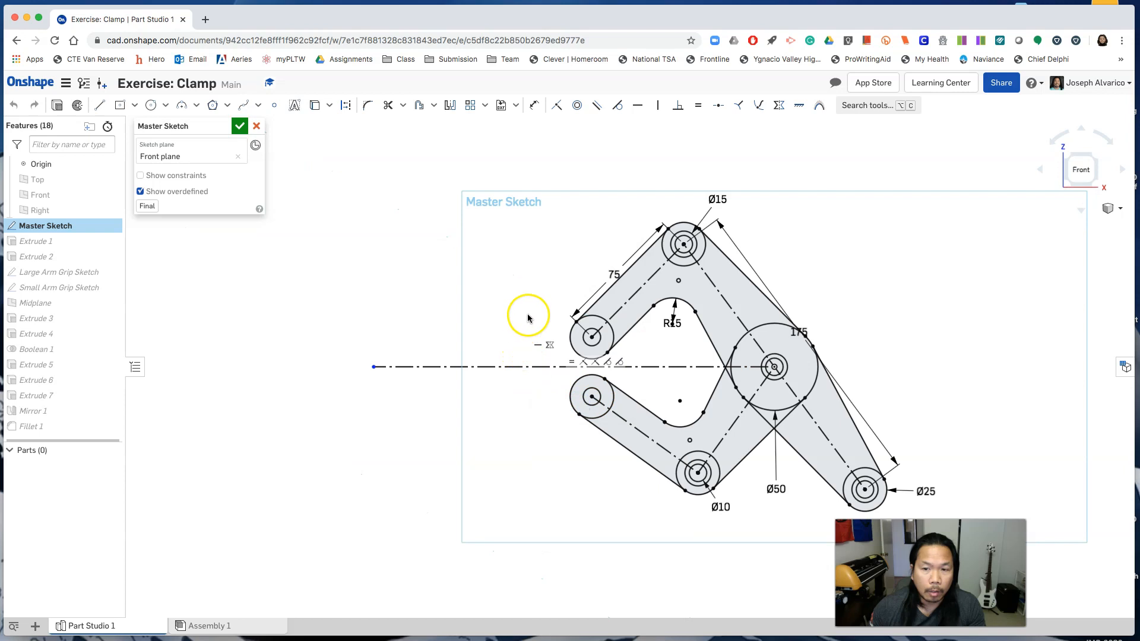
middle_drag(491, 317, 362, 327)
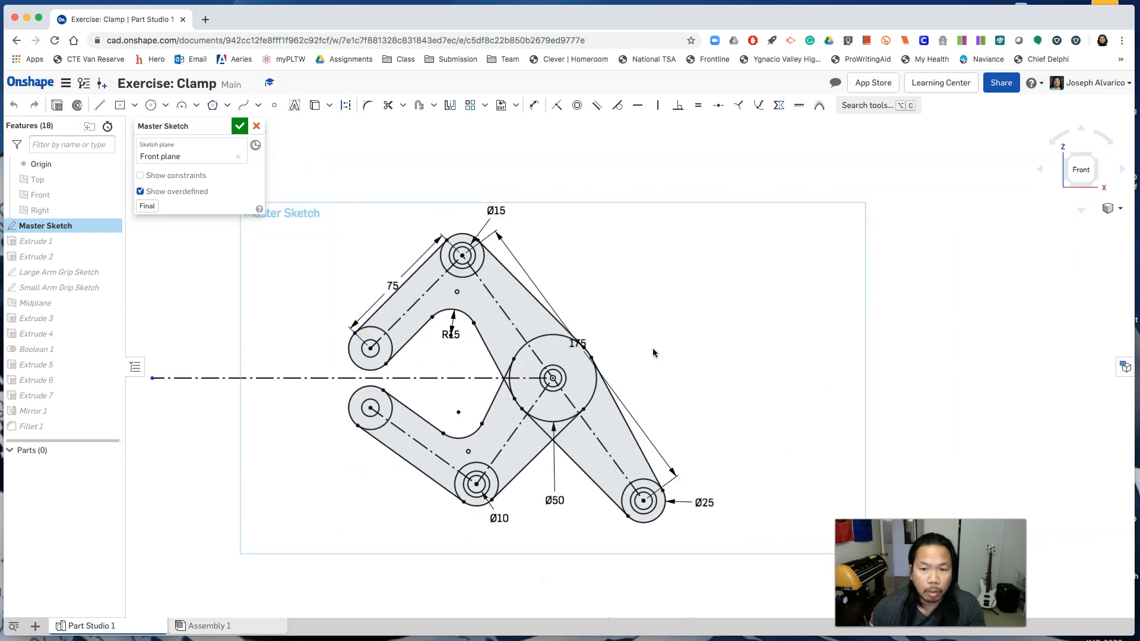
Step: Set the large arm's long pivot-to-pivot dimension to 300 mm and its short upper segment to 125 mm
double_click(589, 346)
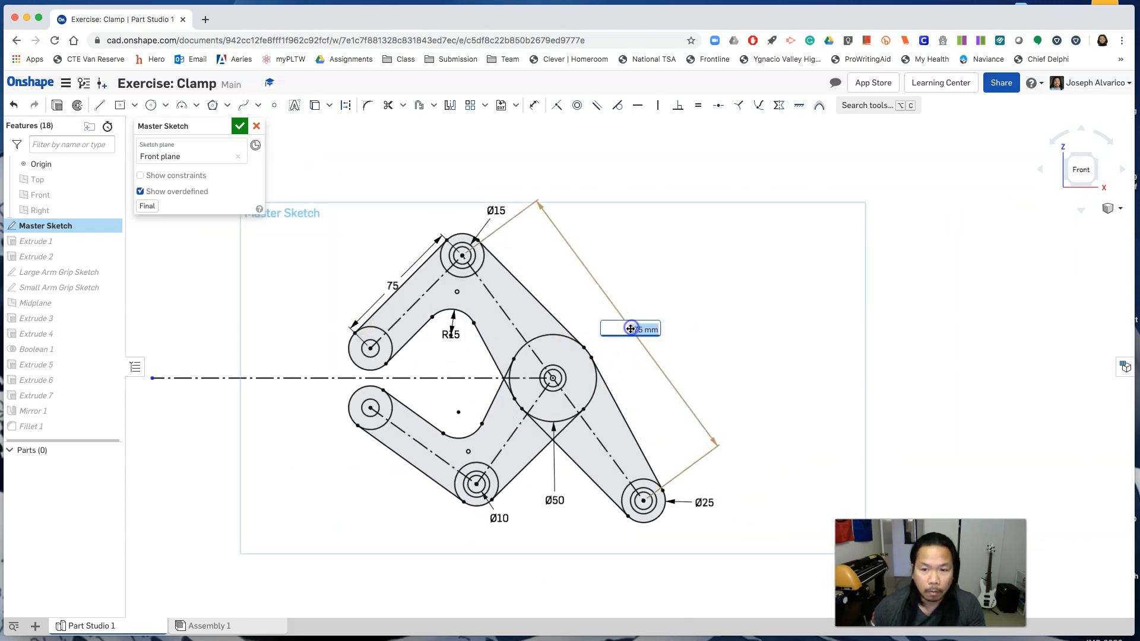
text(300)
click(601, 359)
middle_drag(601, 359, 602, 453)
double_click(422, 322)
text(125)
key(Return)
Step: Set the large central pivot circle's diameter to 75 mm and the arm-end circle's diameter to 45 mm
middle_drag(560, 391, 580, 259)
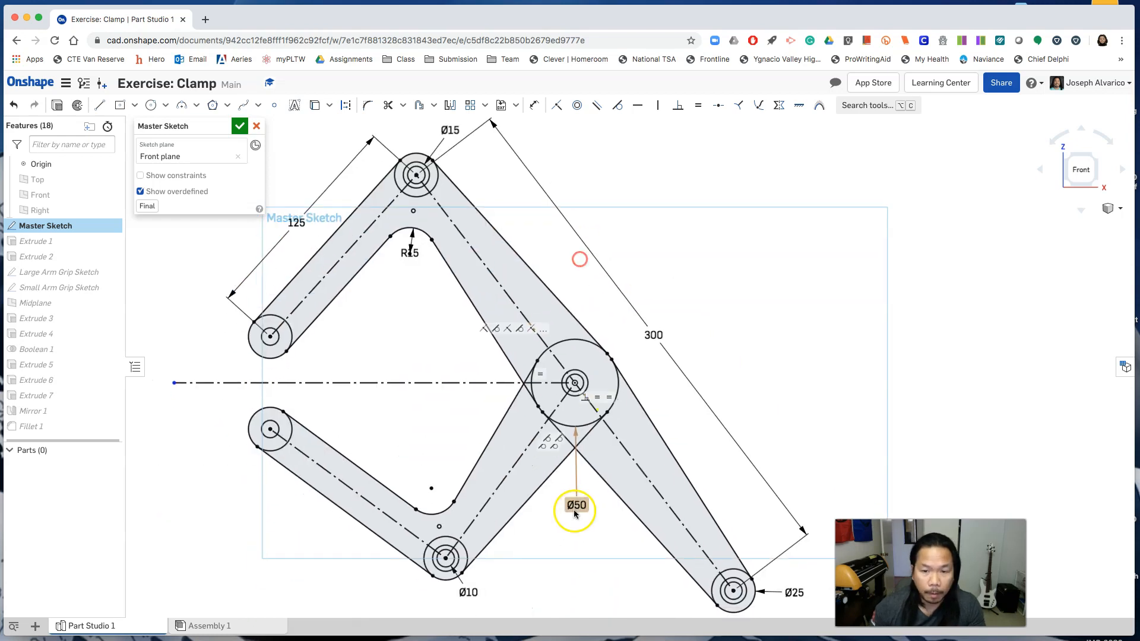
double_click(579, 506)
text(75)
key(Return)
scroll(792, 596, down, 2)
middle_drag(792, 598, 756, 560)
double_click(756, 560)
text(45)
key(Return)
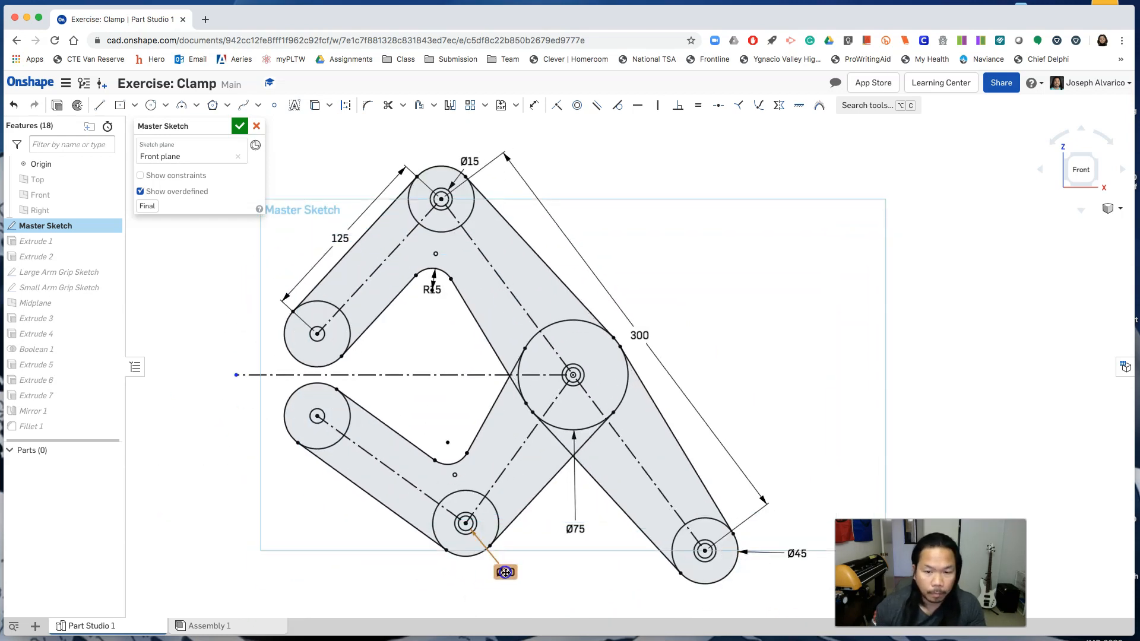
Step: Set the dimensioned circle at the upper elbow to 25 mm, the one at the lower elbow to 15 mm, and the inner arc radius to 20 mm
double_click(469, 161)
text(25)
key(Return)
scroll(684, 322, down, 1)
drag(452, 279, 451, 319)
double_click(451, 320)
text(20)
key(Return)
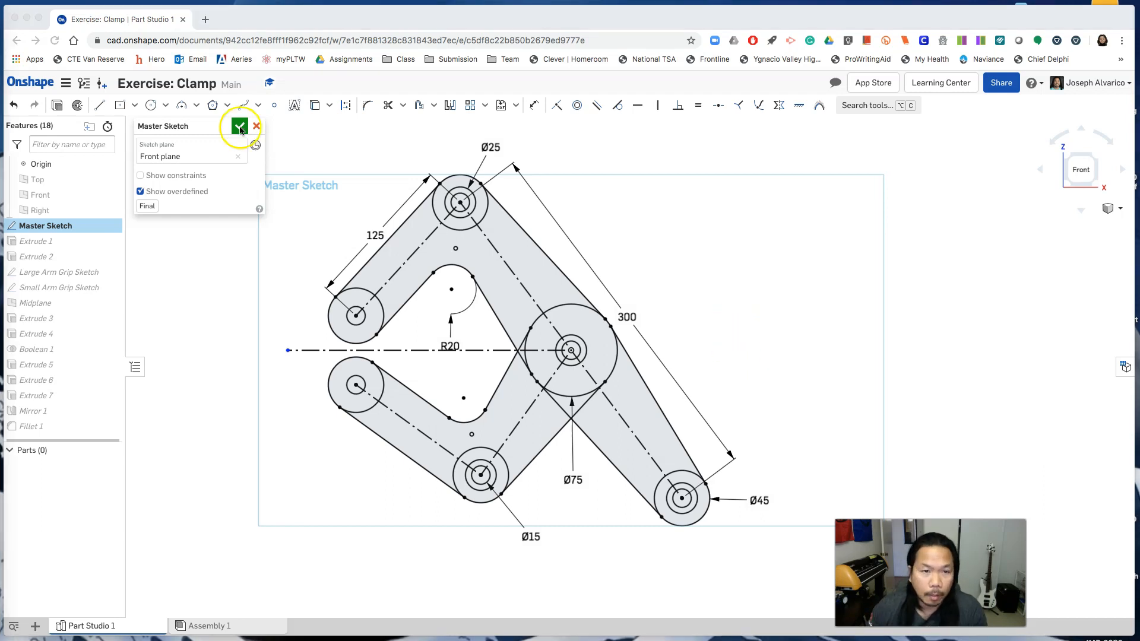
Step: Accept the Master Sketch changes and show the clamp in isometric view
click(240, 128)
click(1107, 209)
click(1095, 223)
middle_drag(869, 286, 697, 286)
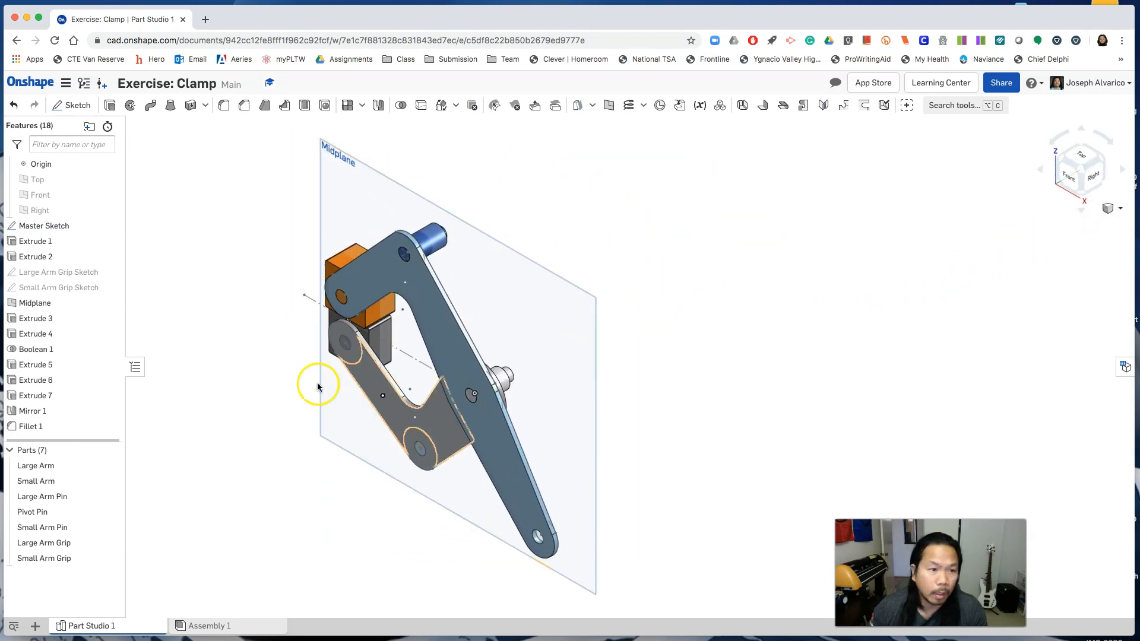
Step: Edit the Midplane feature, change its offset distance from the Extrude 1 face, and accept it
right_click(81, 302)
click(107, 326)
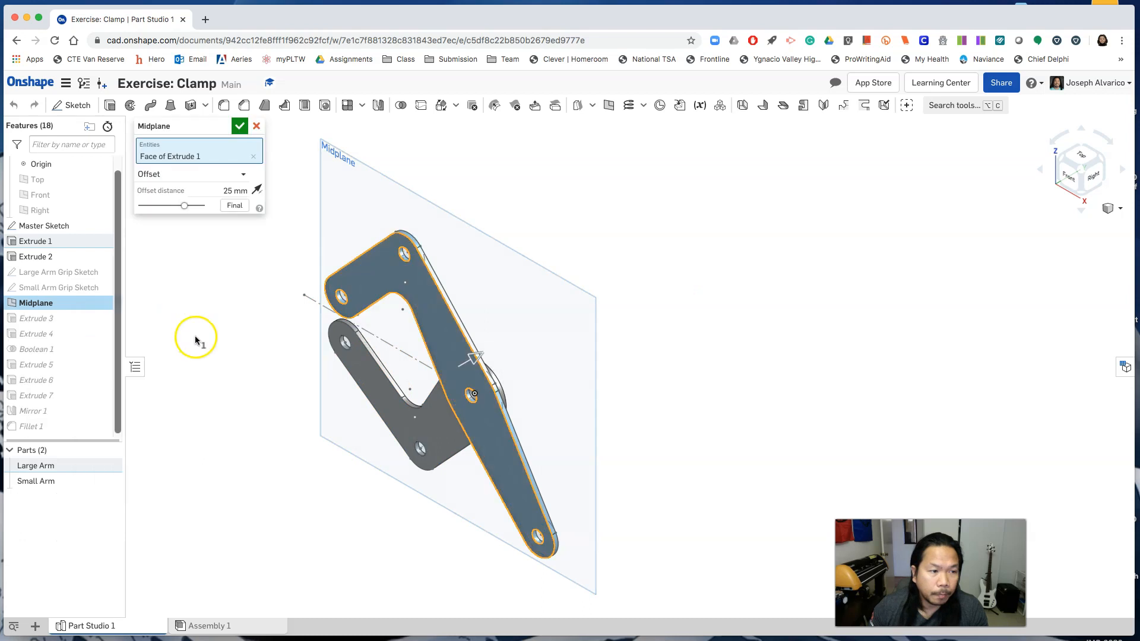
click(228, 190)
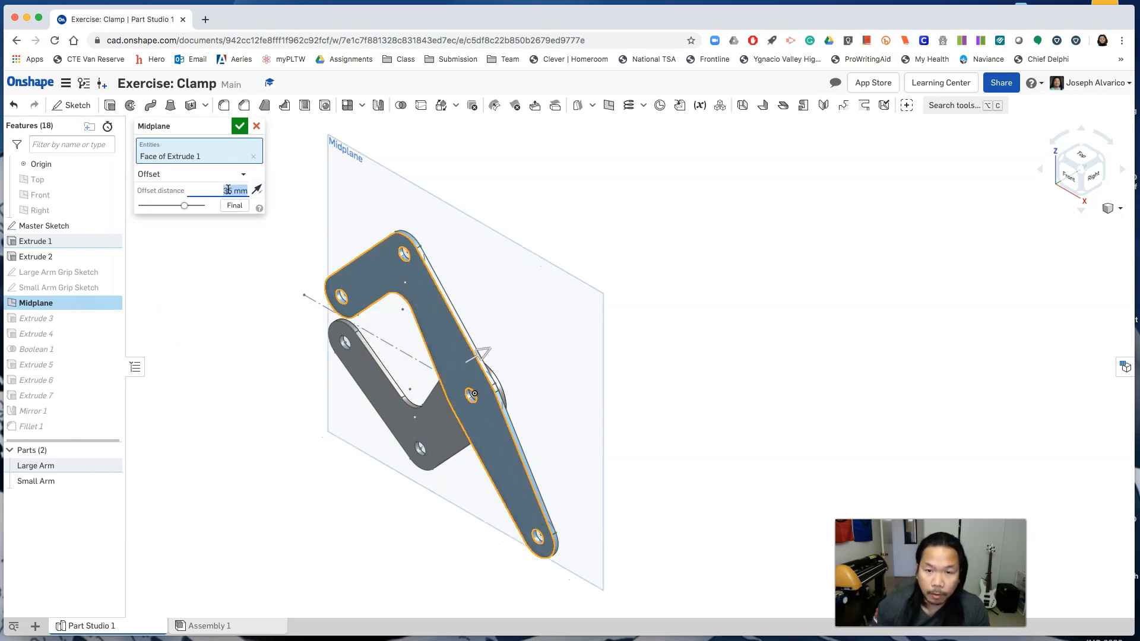
click(240, 126)
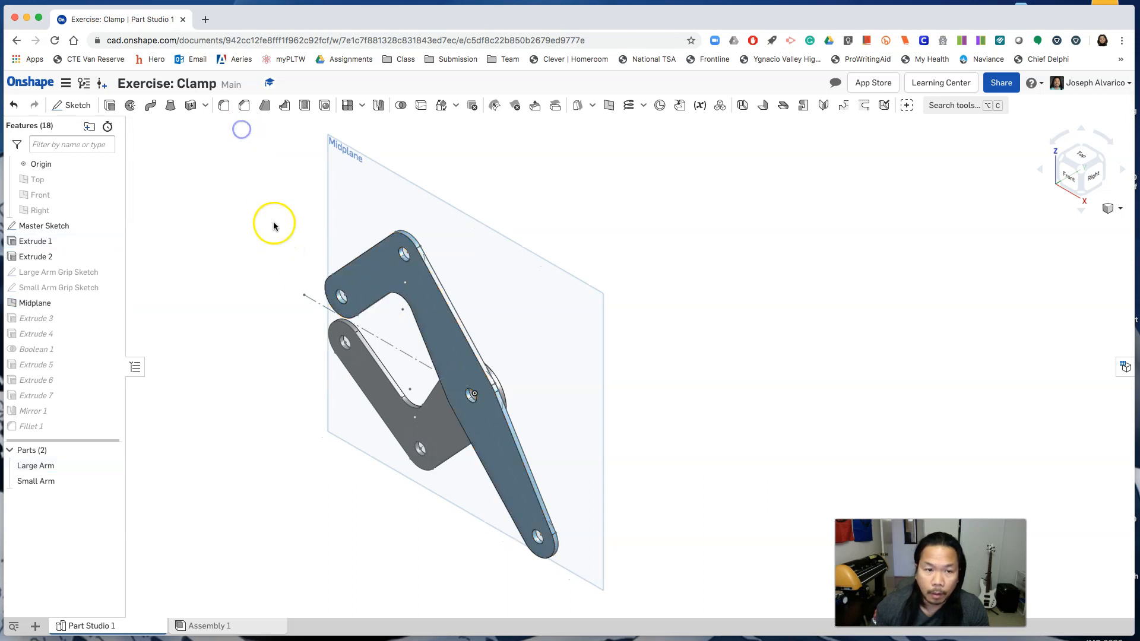
Step: Measure the mass properties of all seven parts, from Large Arm to Small Arm Grip, and capture the whole document window as a screenshot
mouse_move(626, 366)
right_down()
mouse_move(573, 376)
mouse_move(628, 354)
right_up()
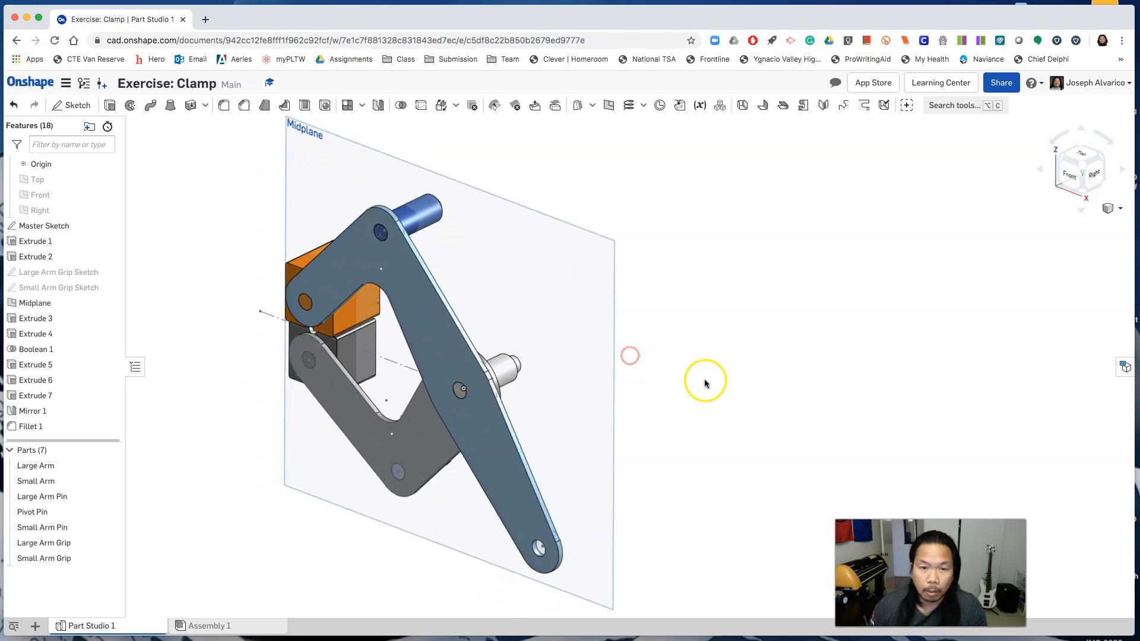
right_drag(704, 385, 703, 375)
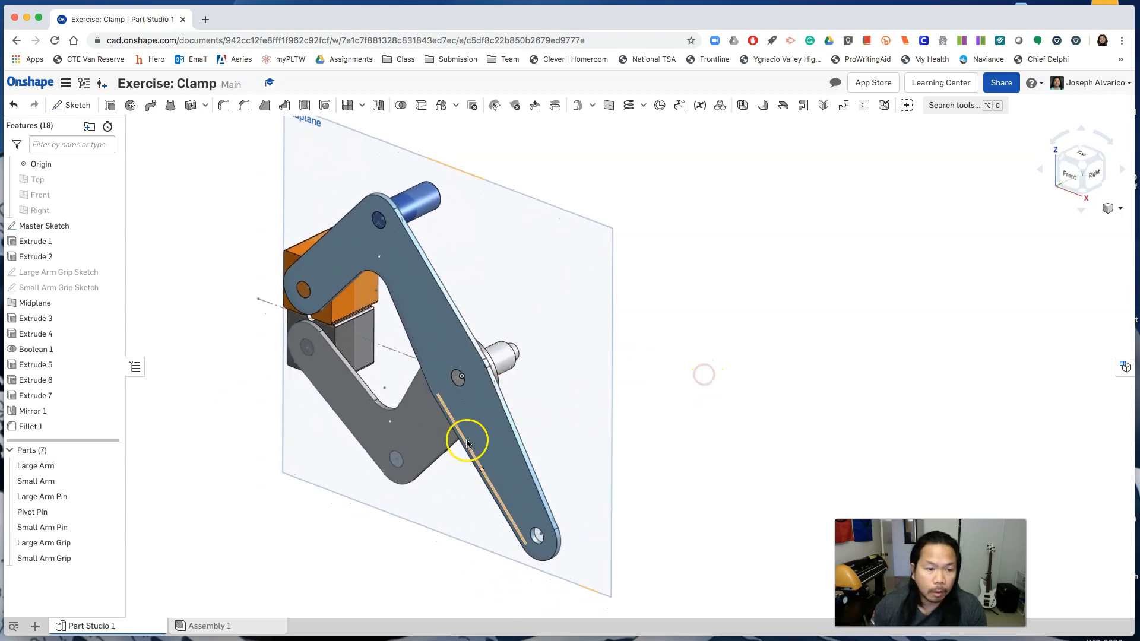
click(57, 468)
click(60, 481)
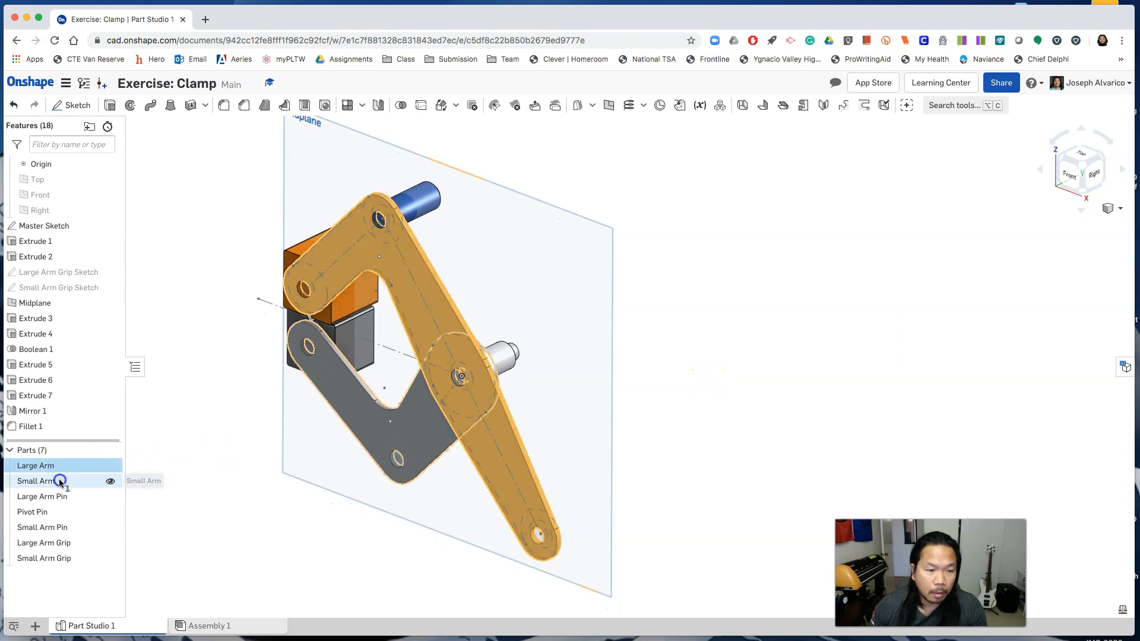
click(61, 497)
click(62, 512)
click(62, 528)
click(63, 543)
click(64, 560)
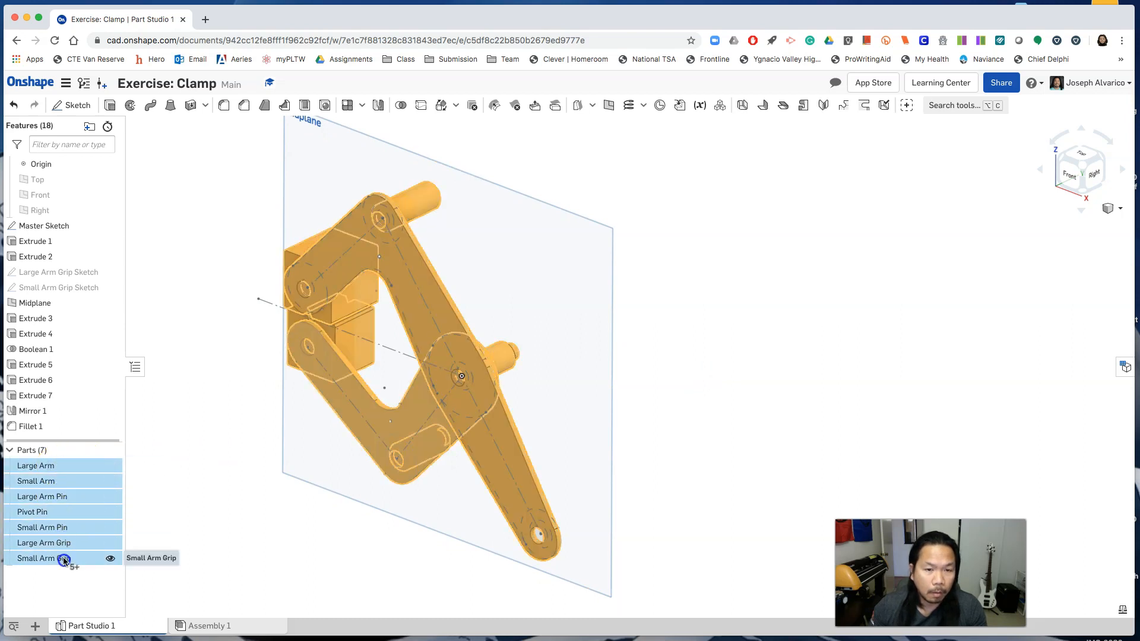
click(1122, 611)
drag(252, 230, 742, 216)
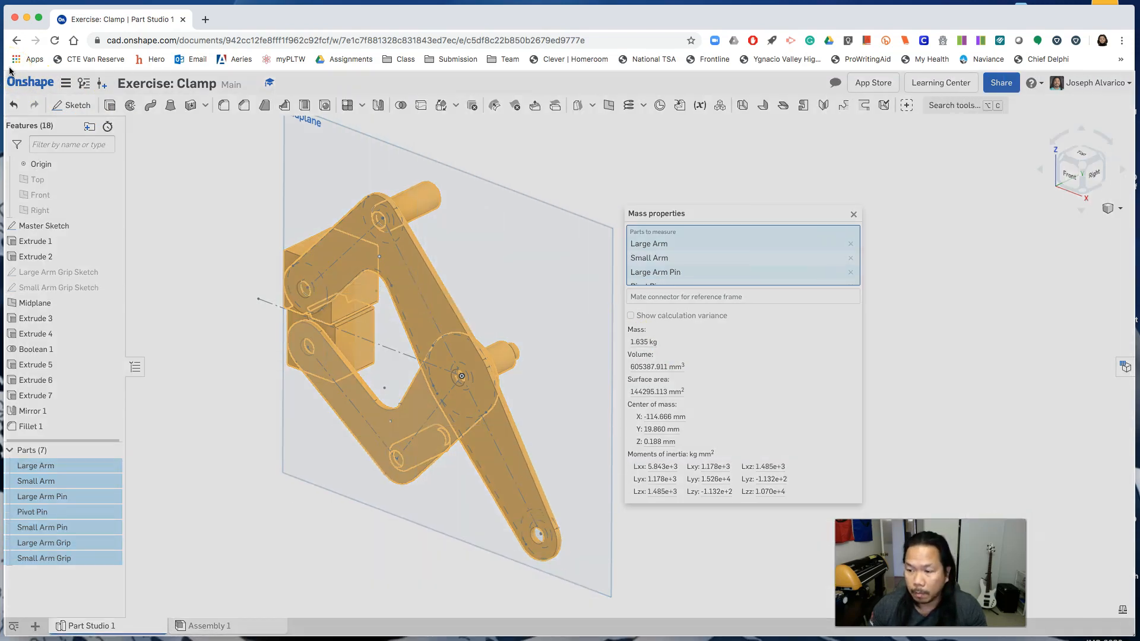
drag(9, 68, 1135, 636)
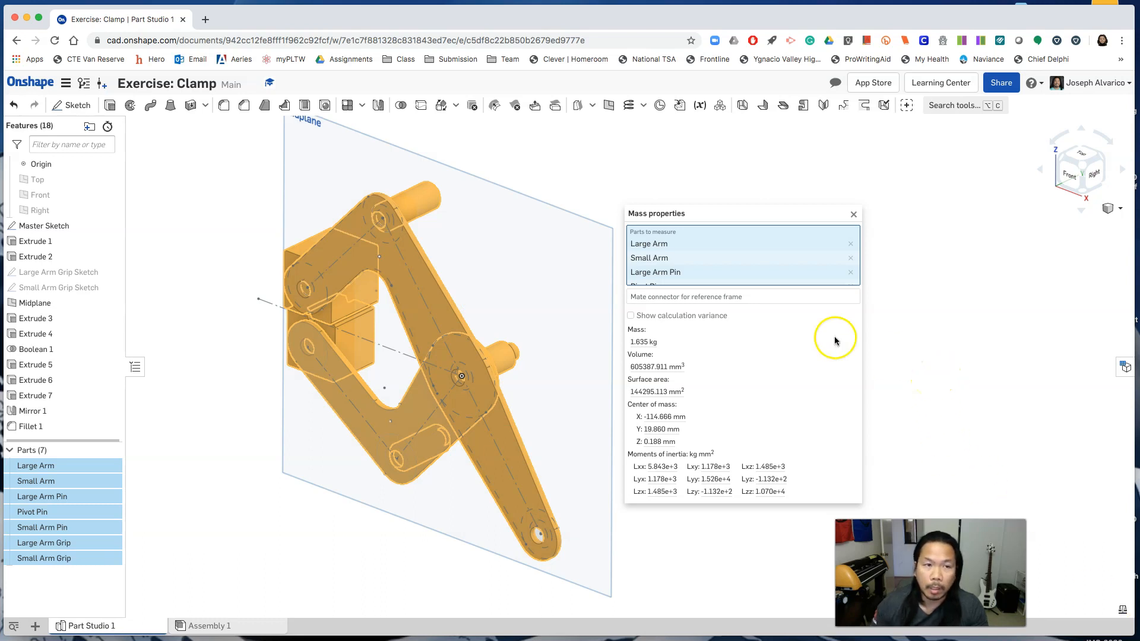
Step: Open the list of document and workspace commands
click(67, 87)
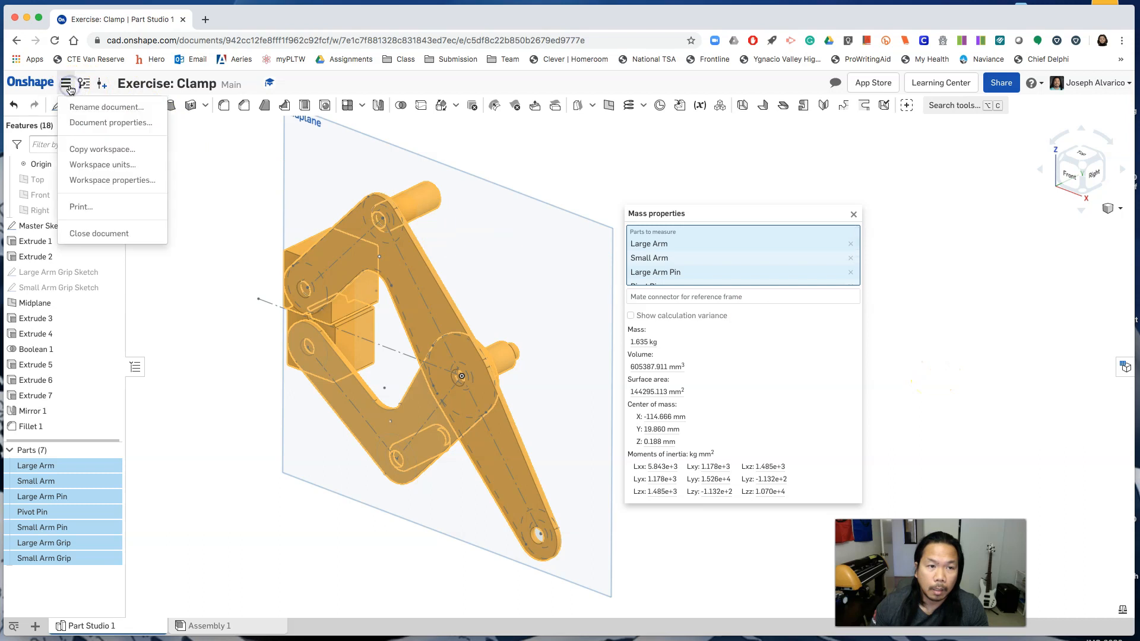